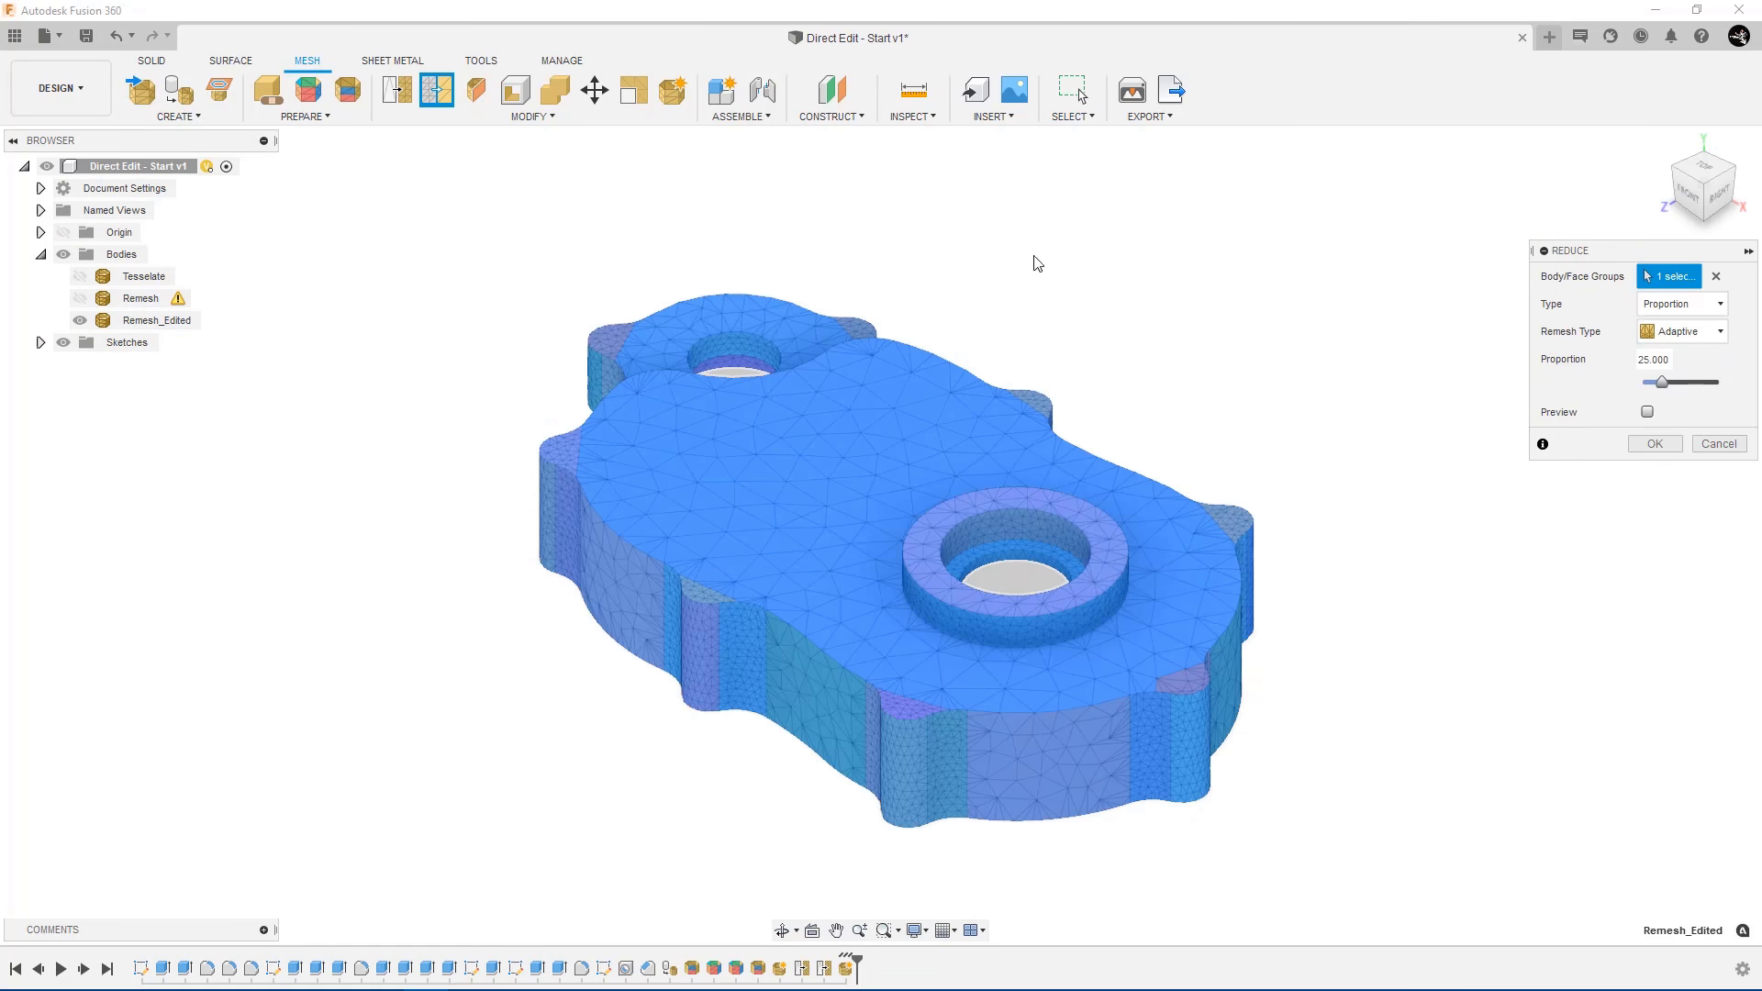
Step: Reduce the Remesh_Edited bracket mesh using Uniform remesh type at proportion 50
click(1682, 332)
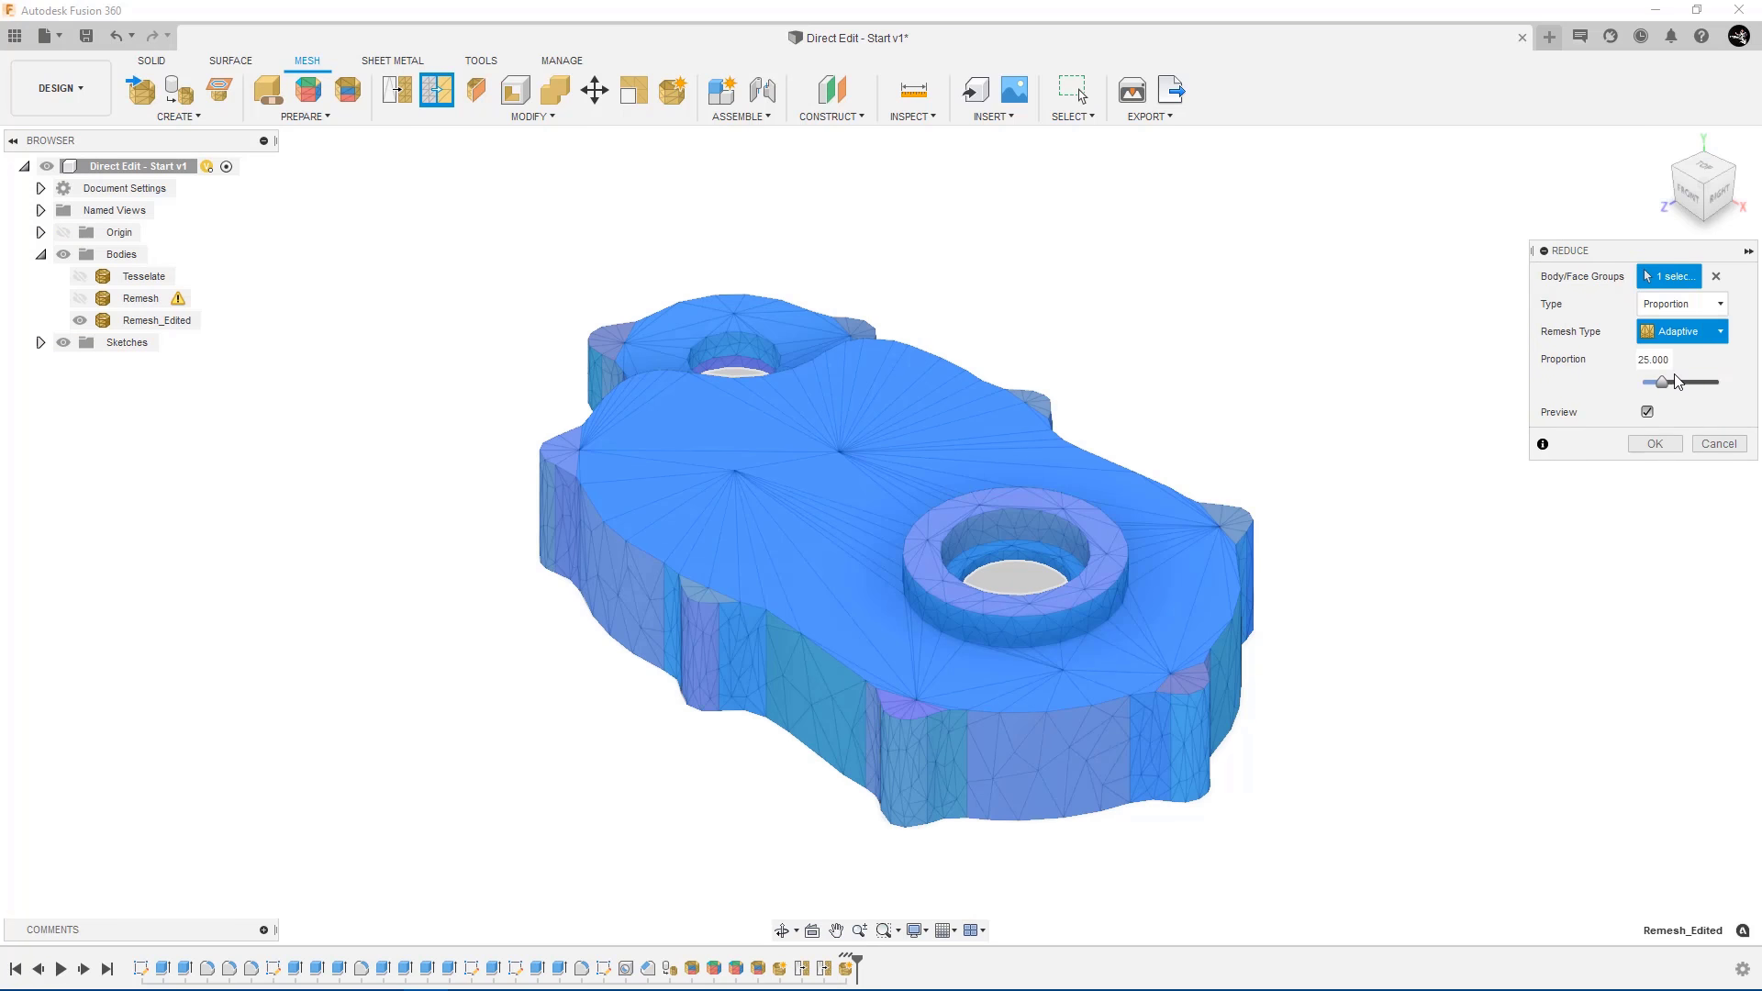
click(1680, 362)
click(1684, 382)
click(1654, 443)
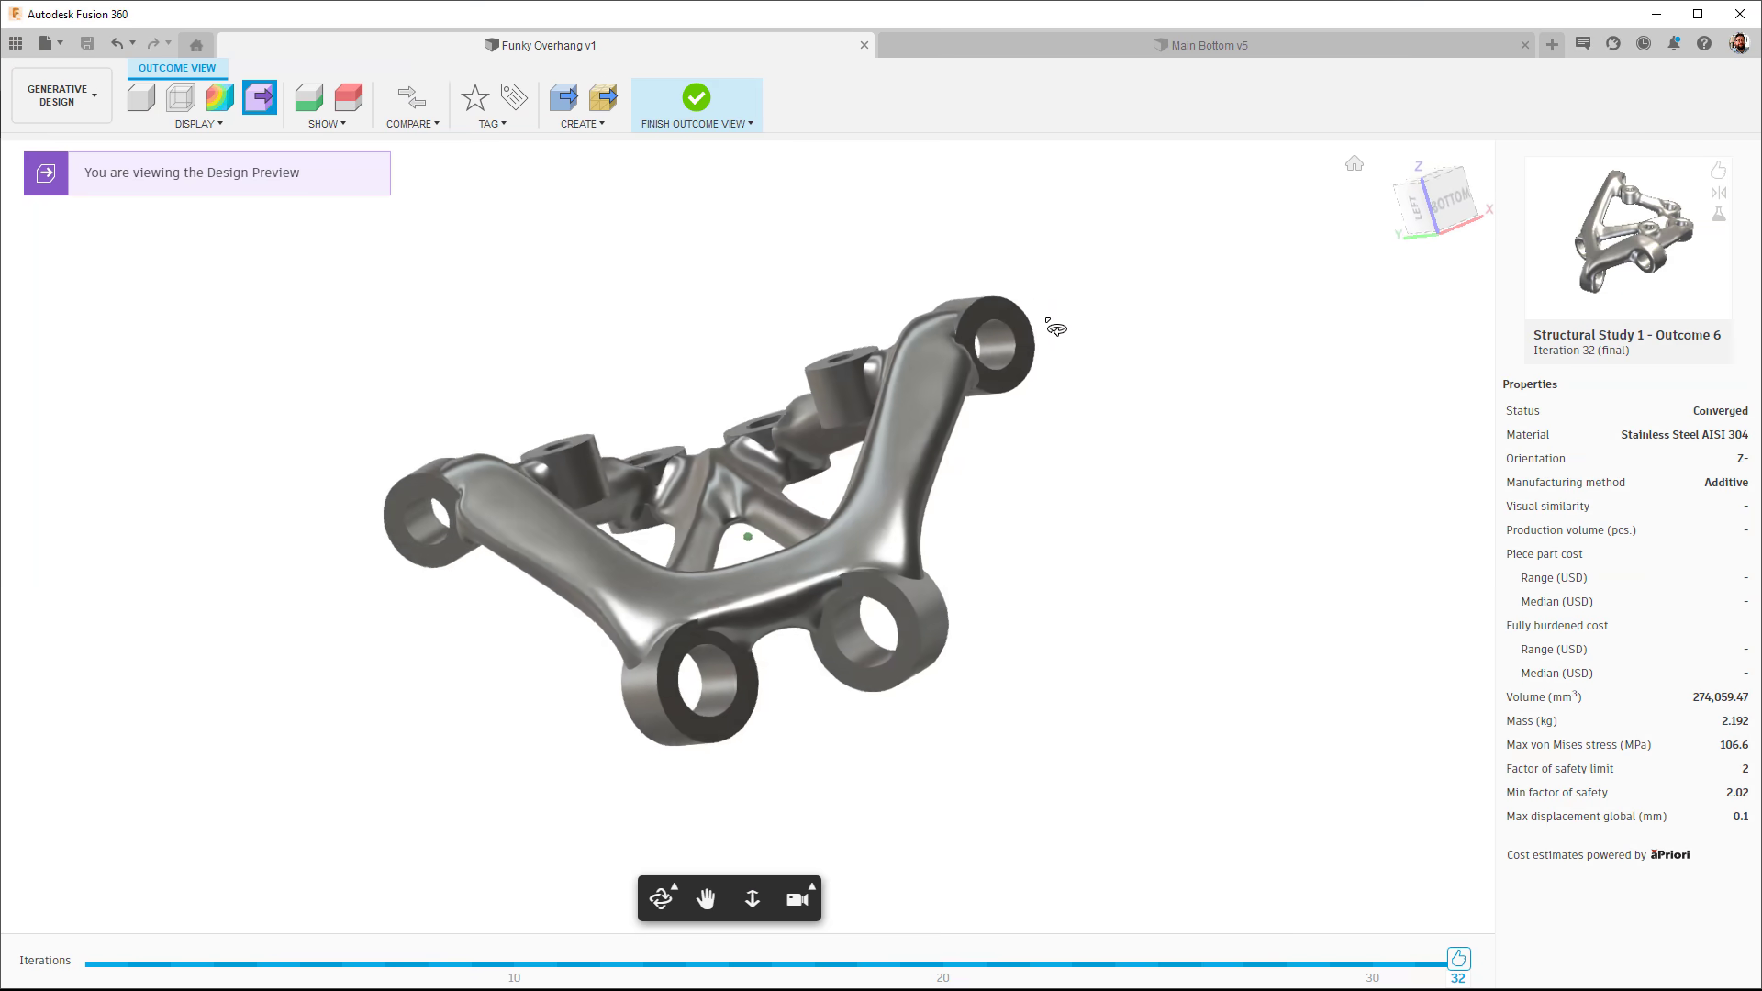
Step: Convert the Subwoofer_lower_body mesh body into a parametric solid
drag(1026, 290, 1010, 275)
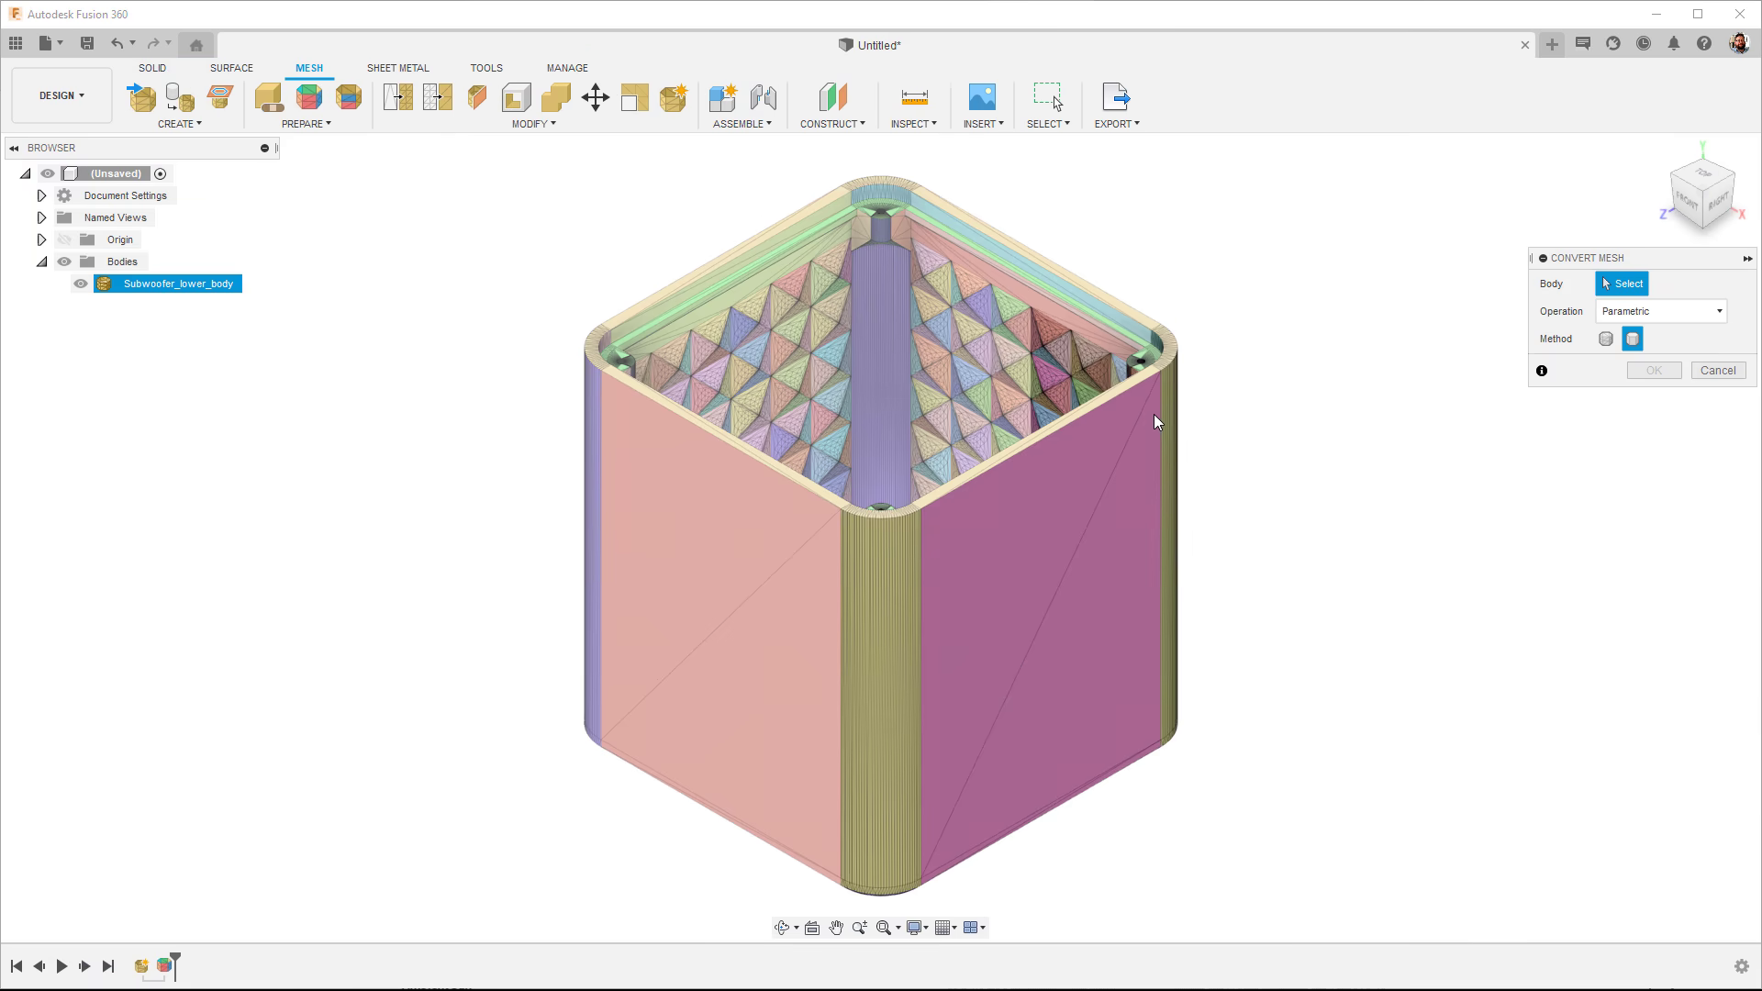
click(1156, 411)
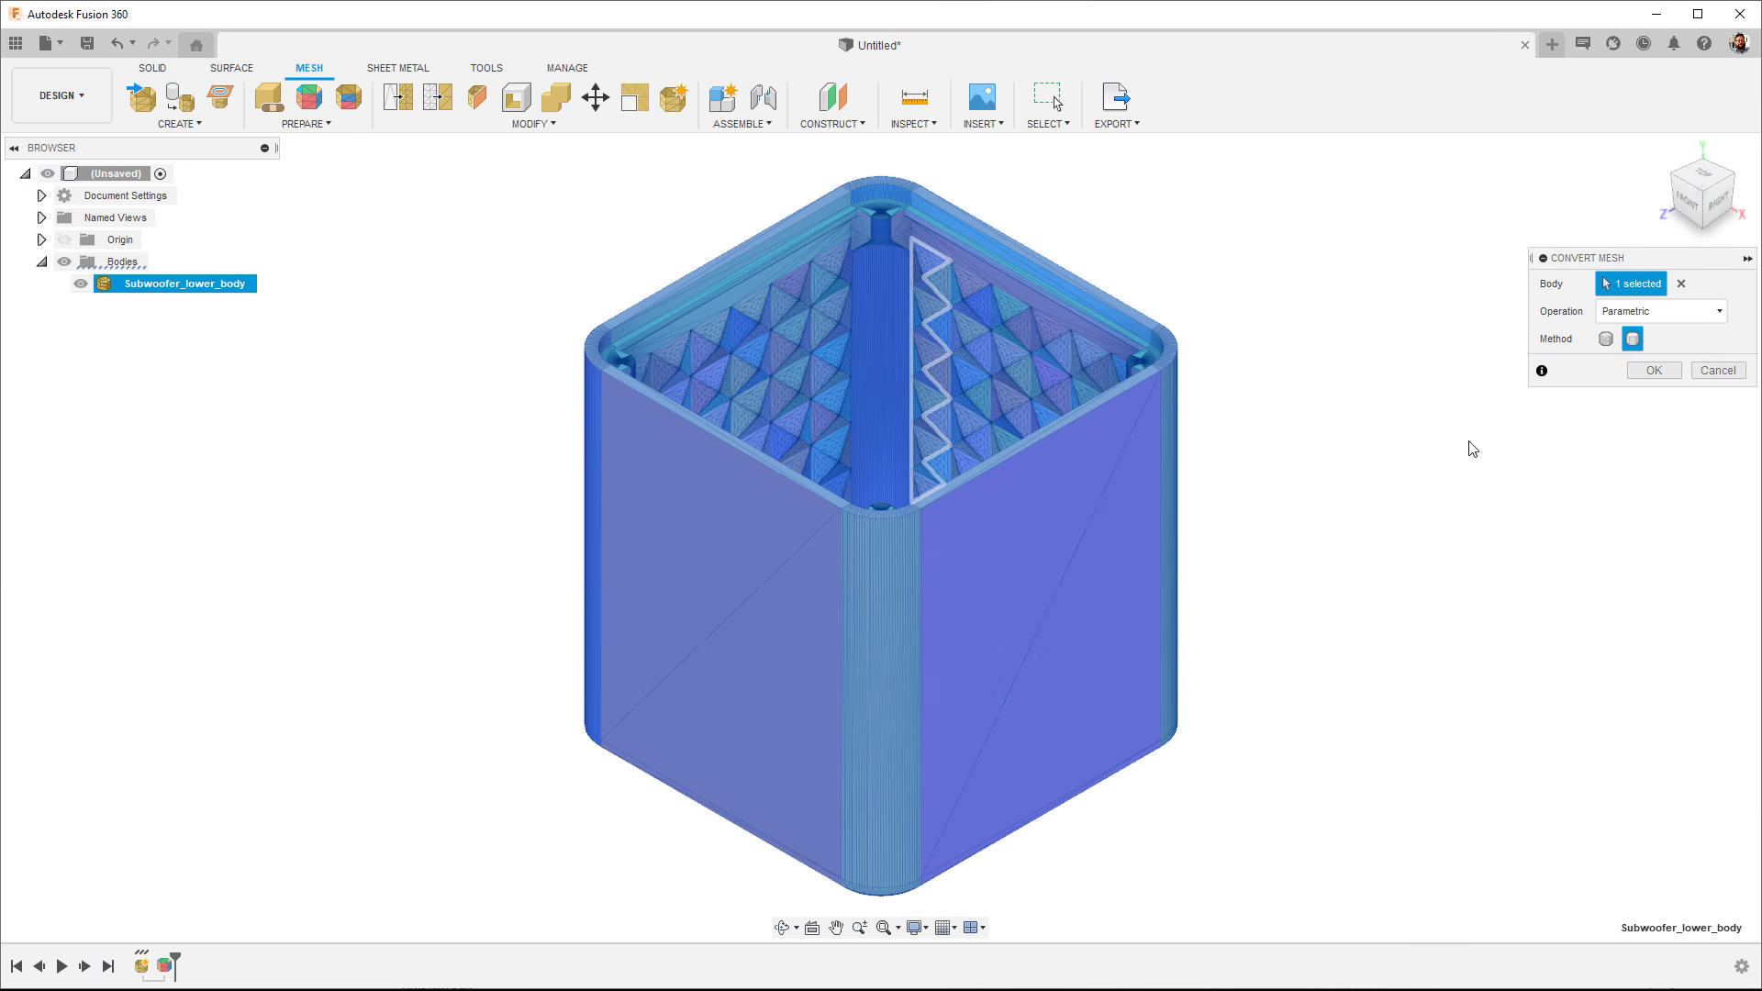
click(1654, 372)
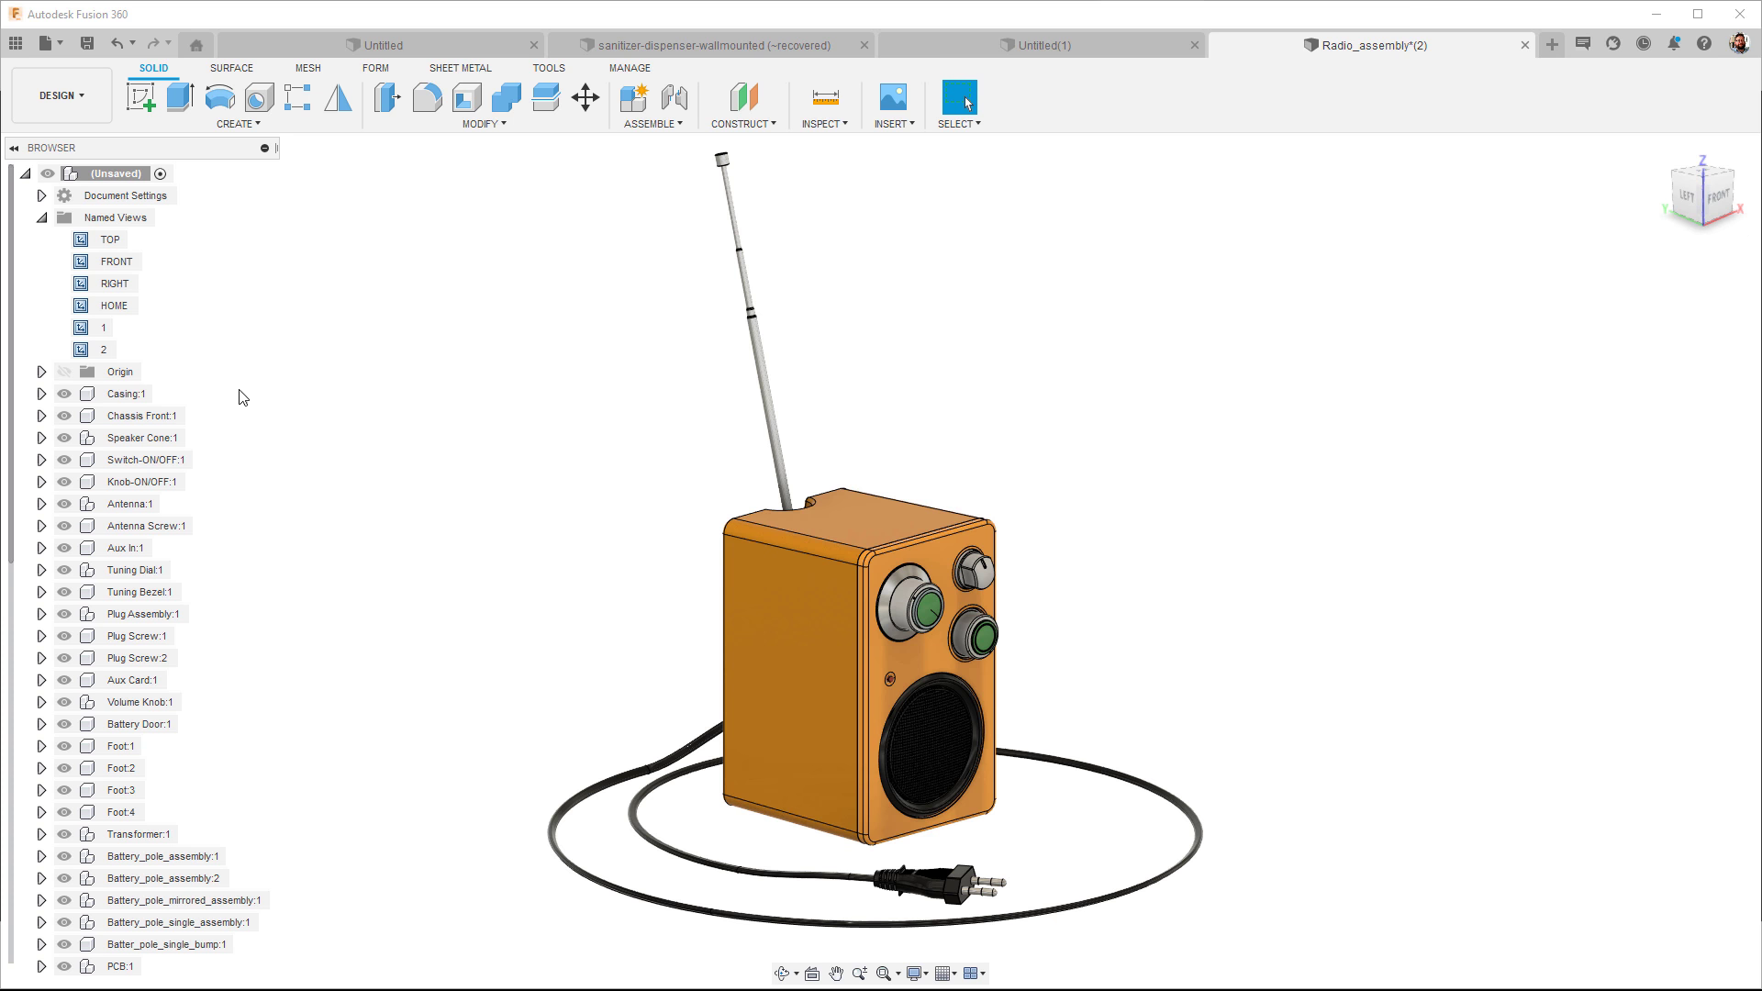
Step: Switch to named view 1 and isolate the Knob-ON/OFF:1 component
click(104, 350)
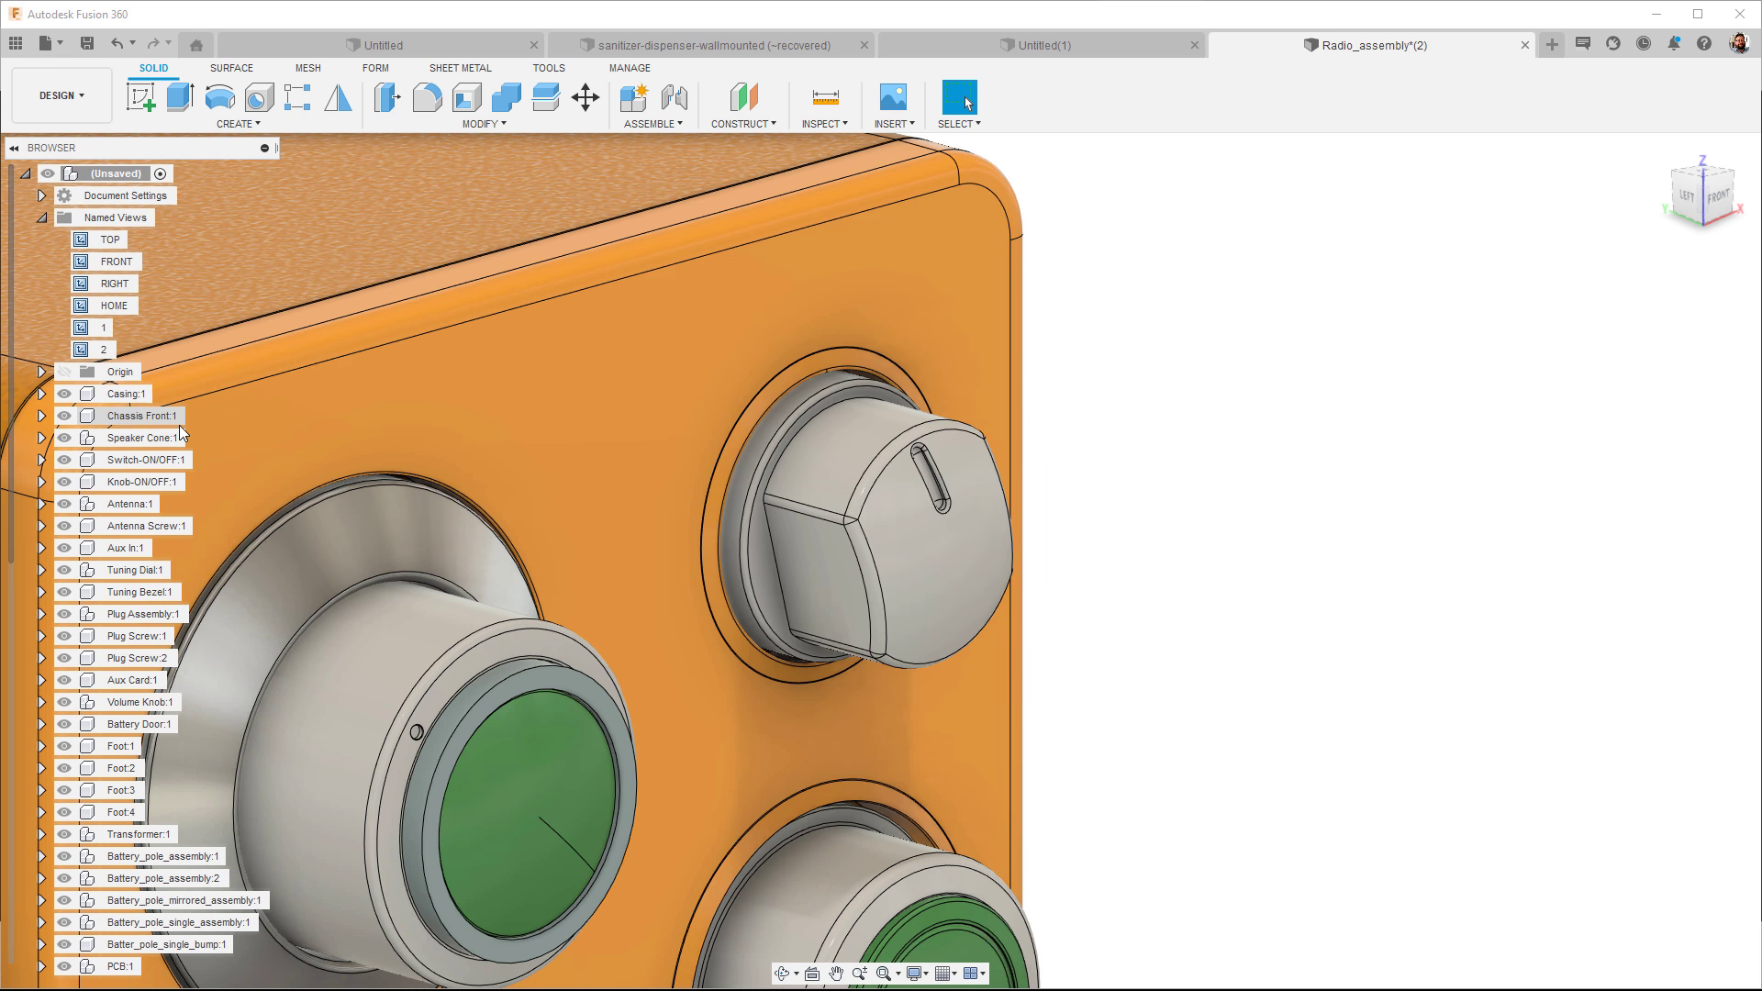
right_click(161, 482)
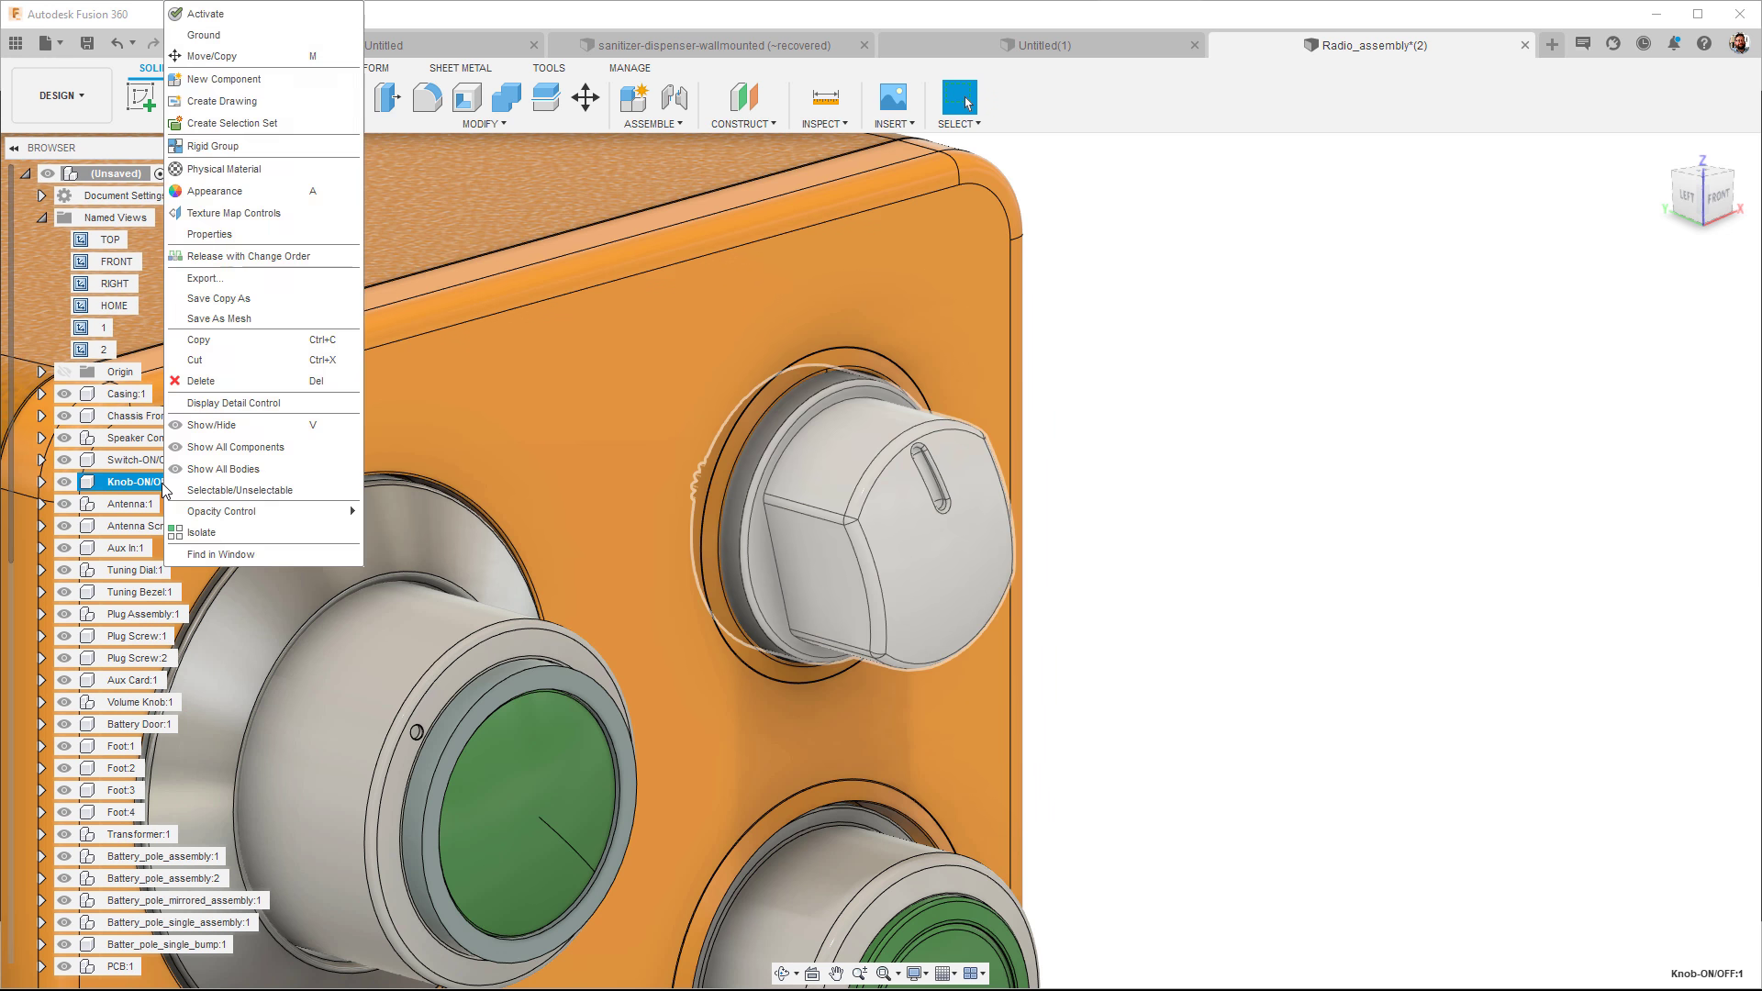
click(204, 534)
click(503, 642)
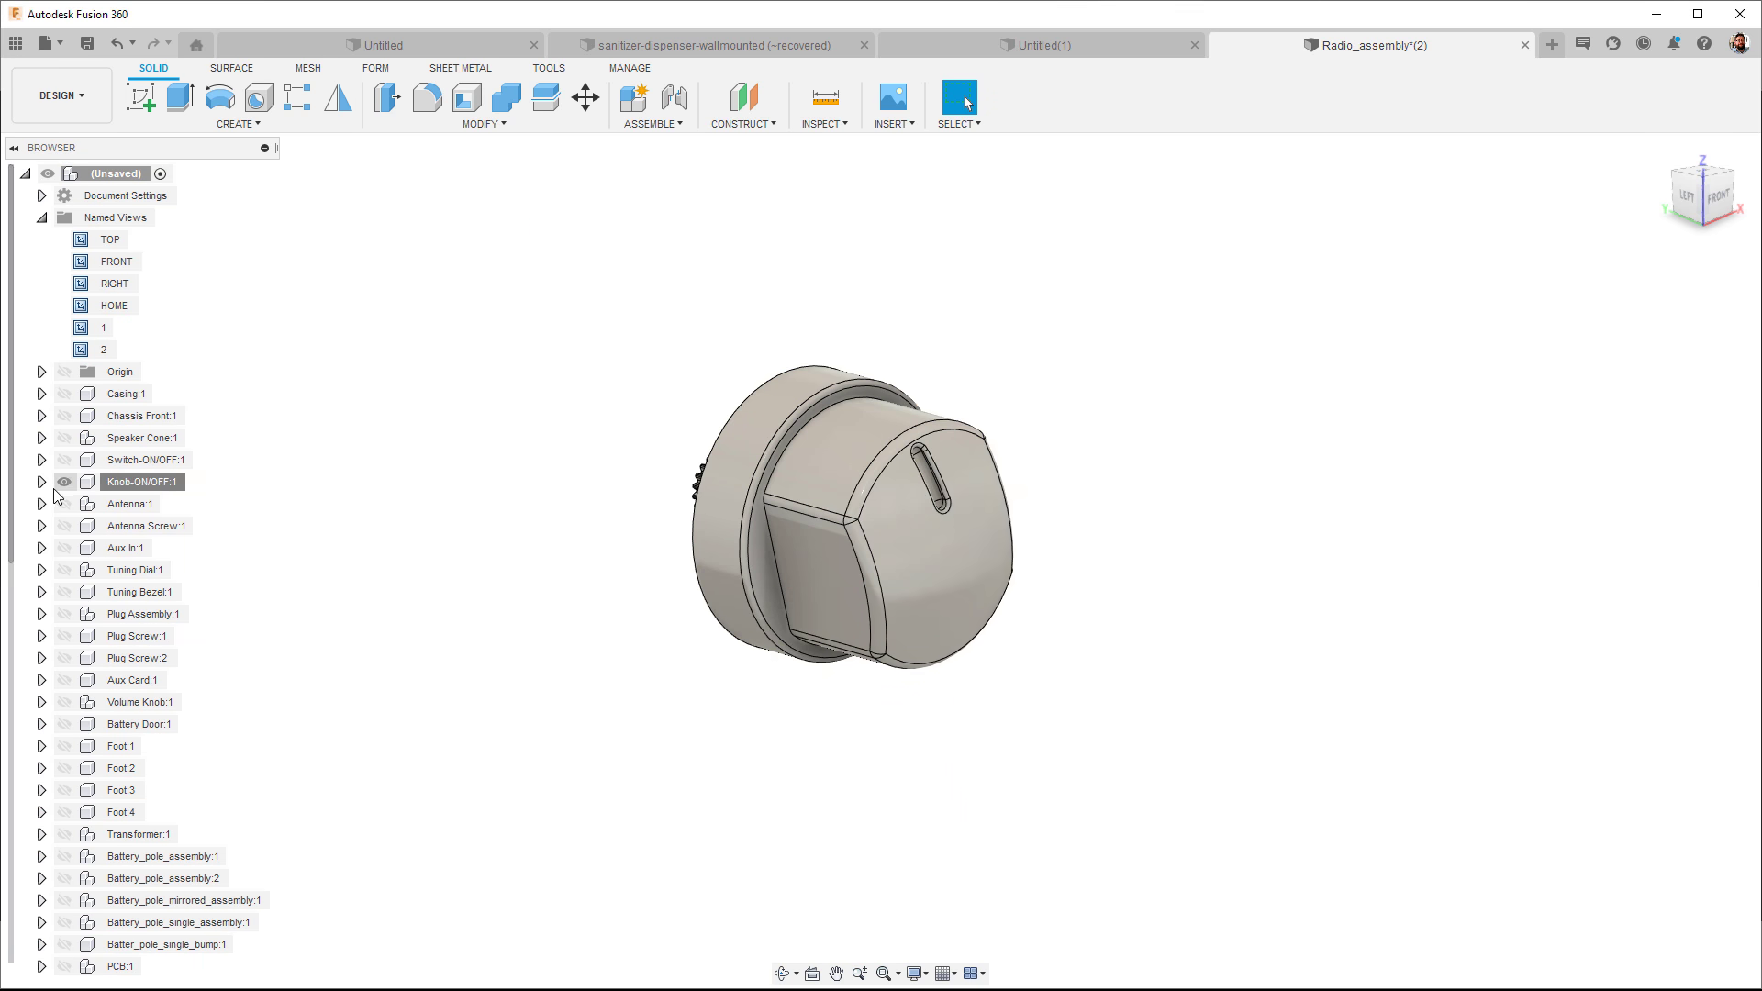
Step: Save Knob-ON/OFF:1 as an STL (Binary) mesh with Preview Mesh enabled
right_click(92, 487)
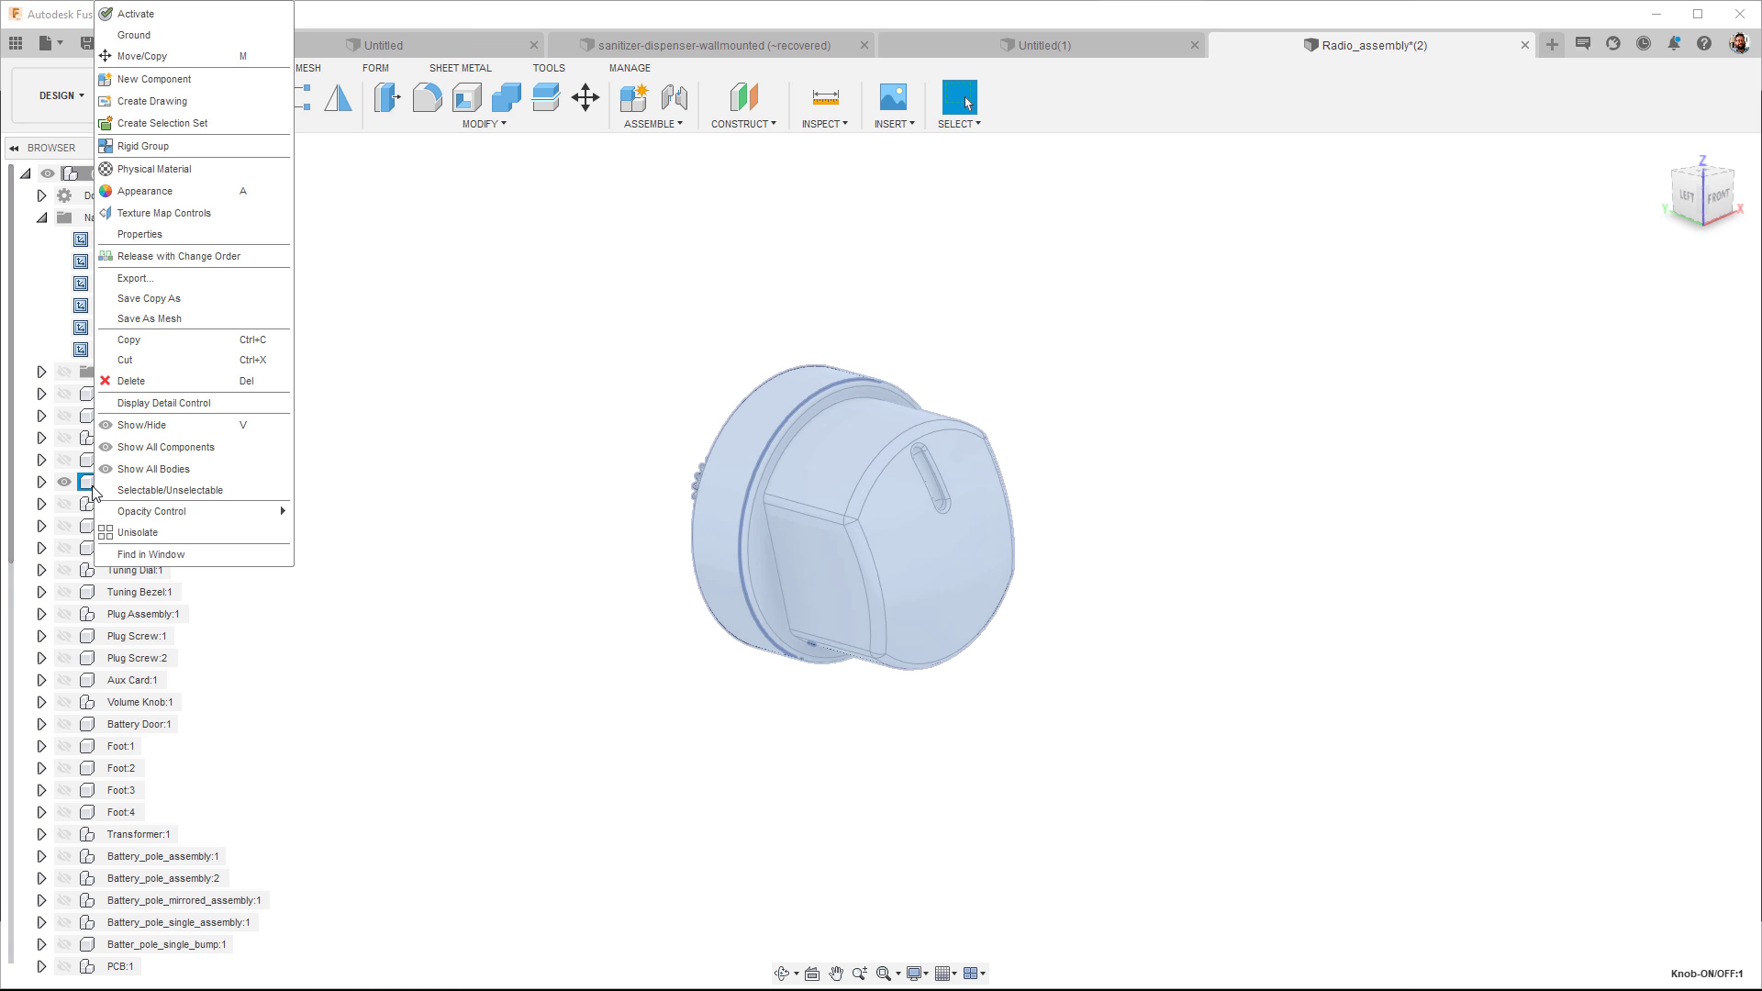
click(158, 321)
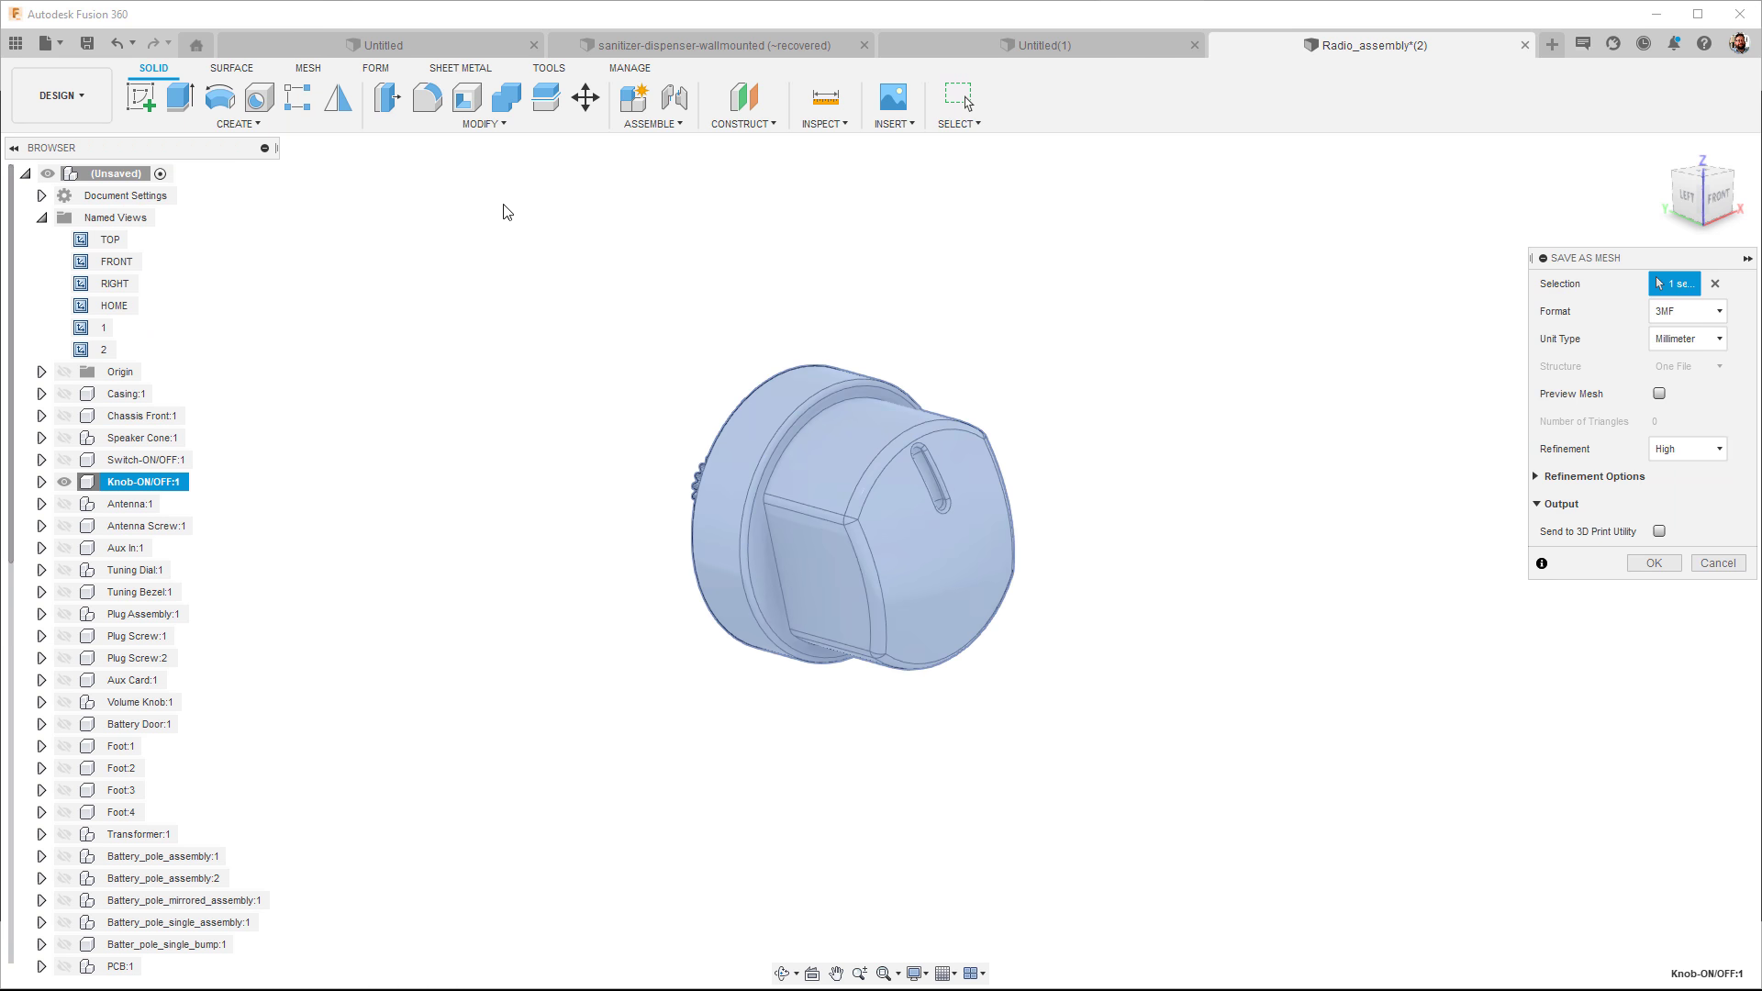
click(1675, 321)
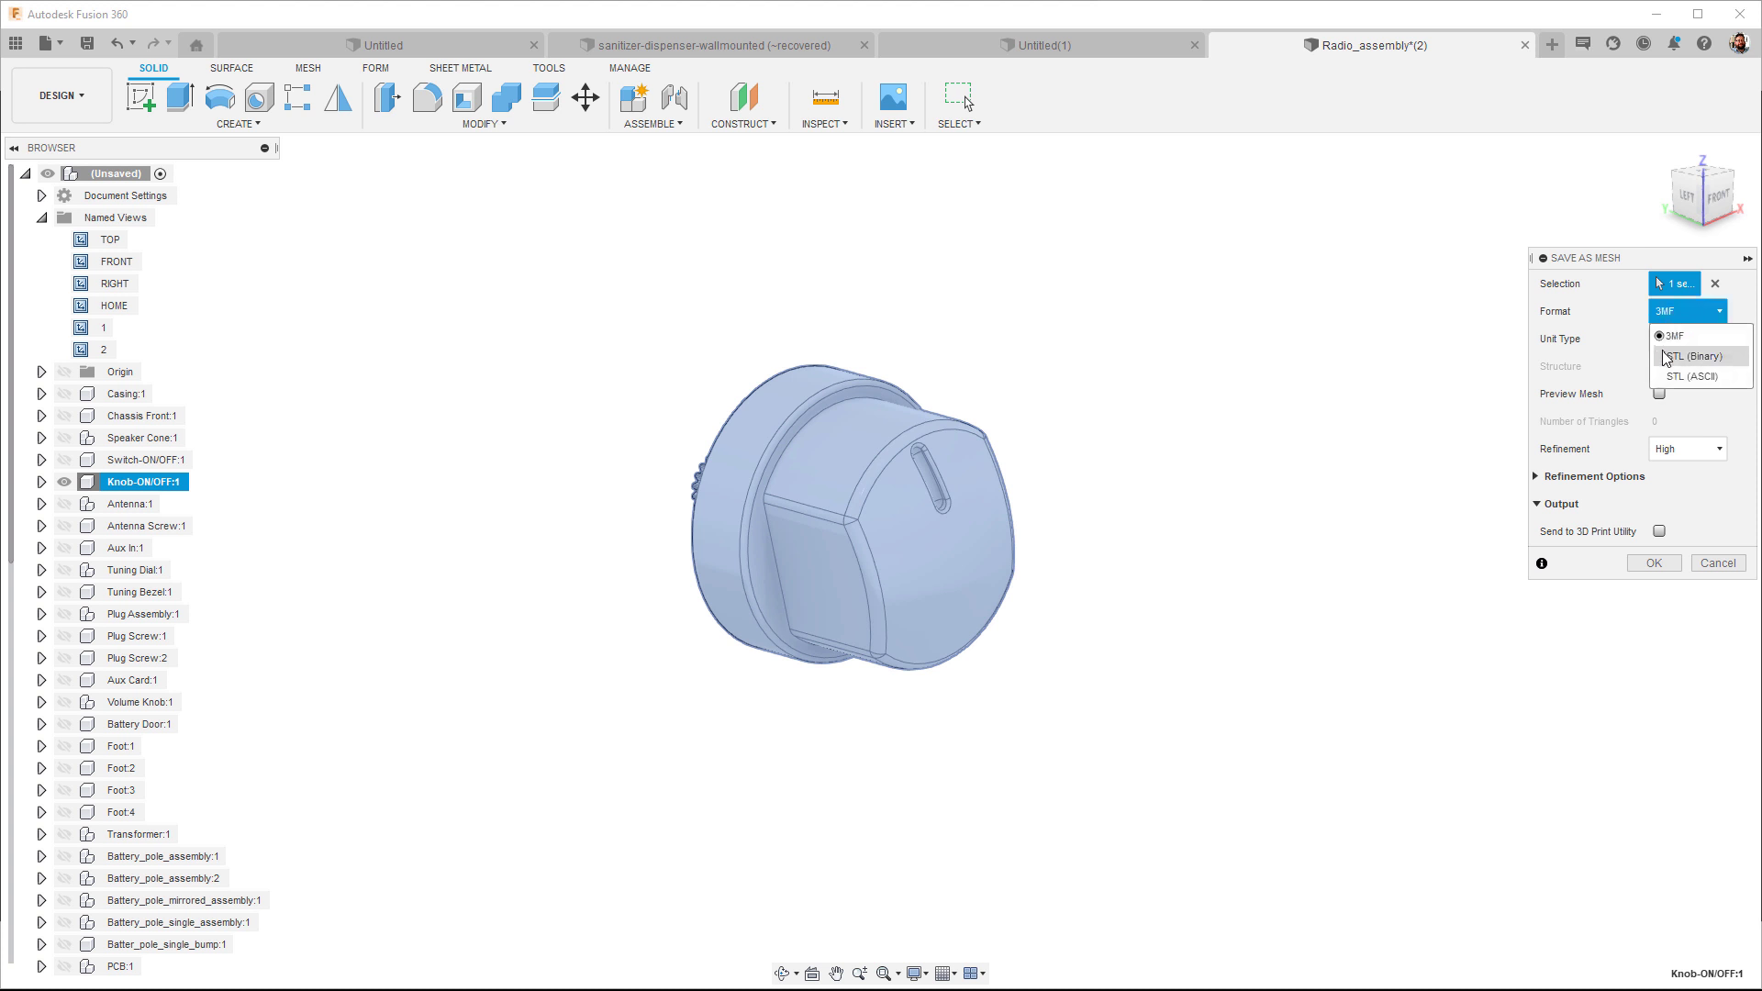
click(1665, 356)
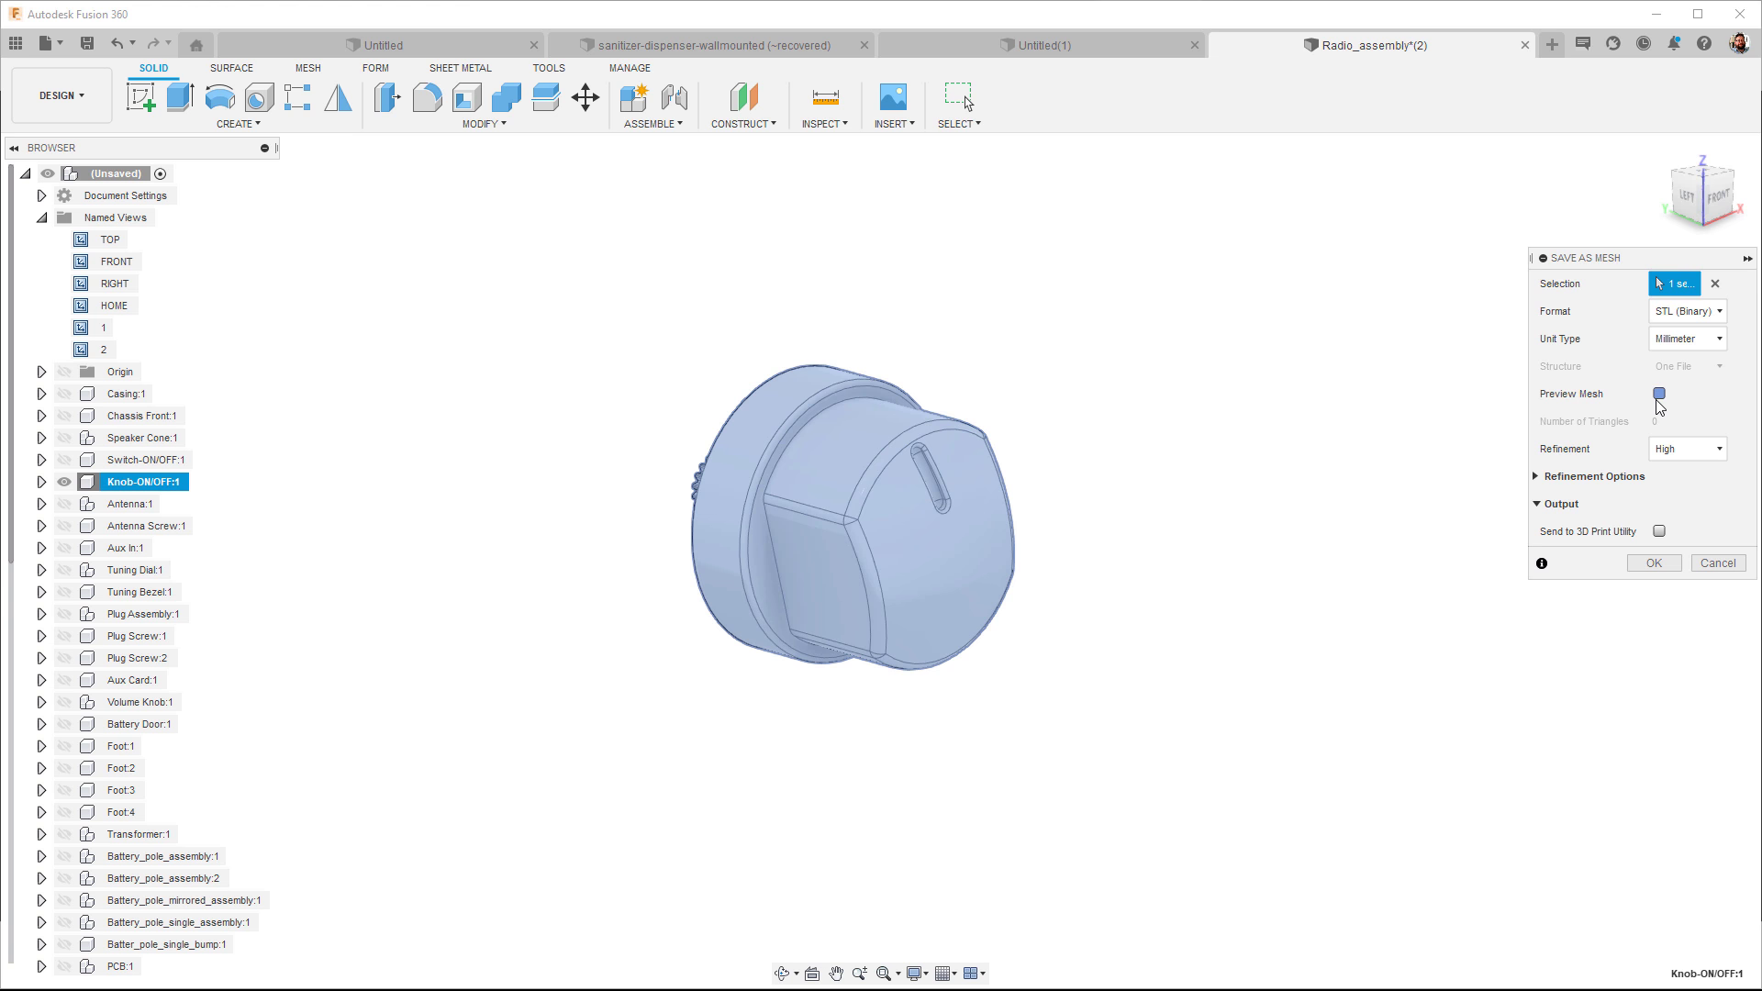
click(1658, 395)
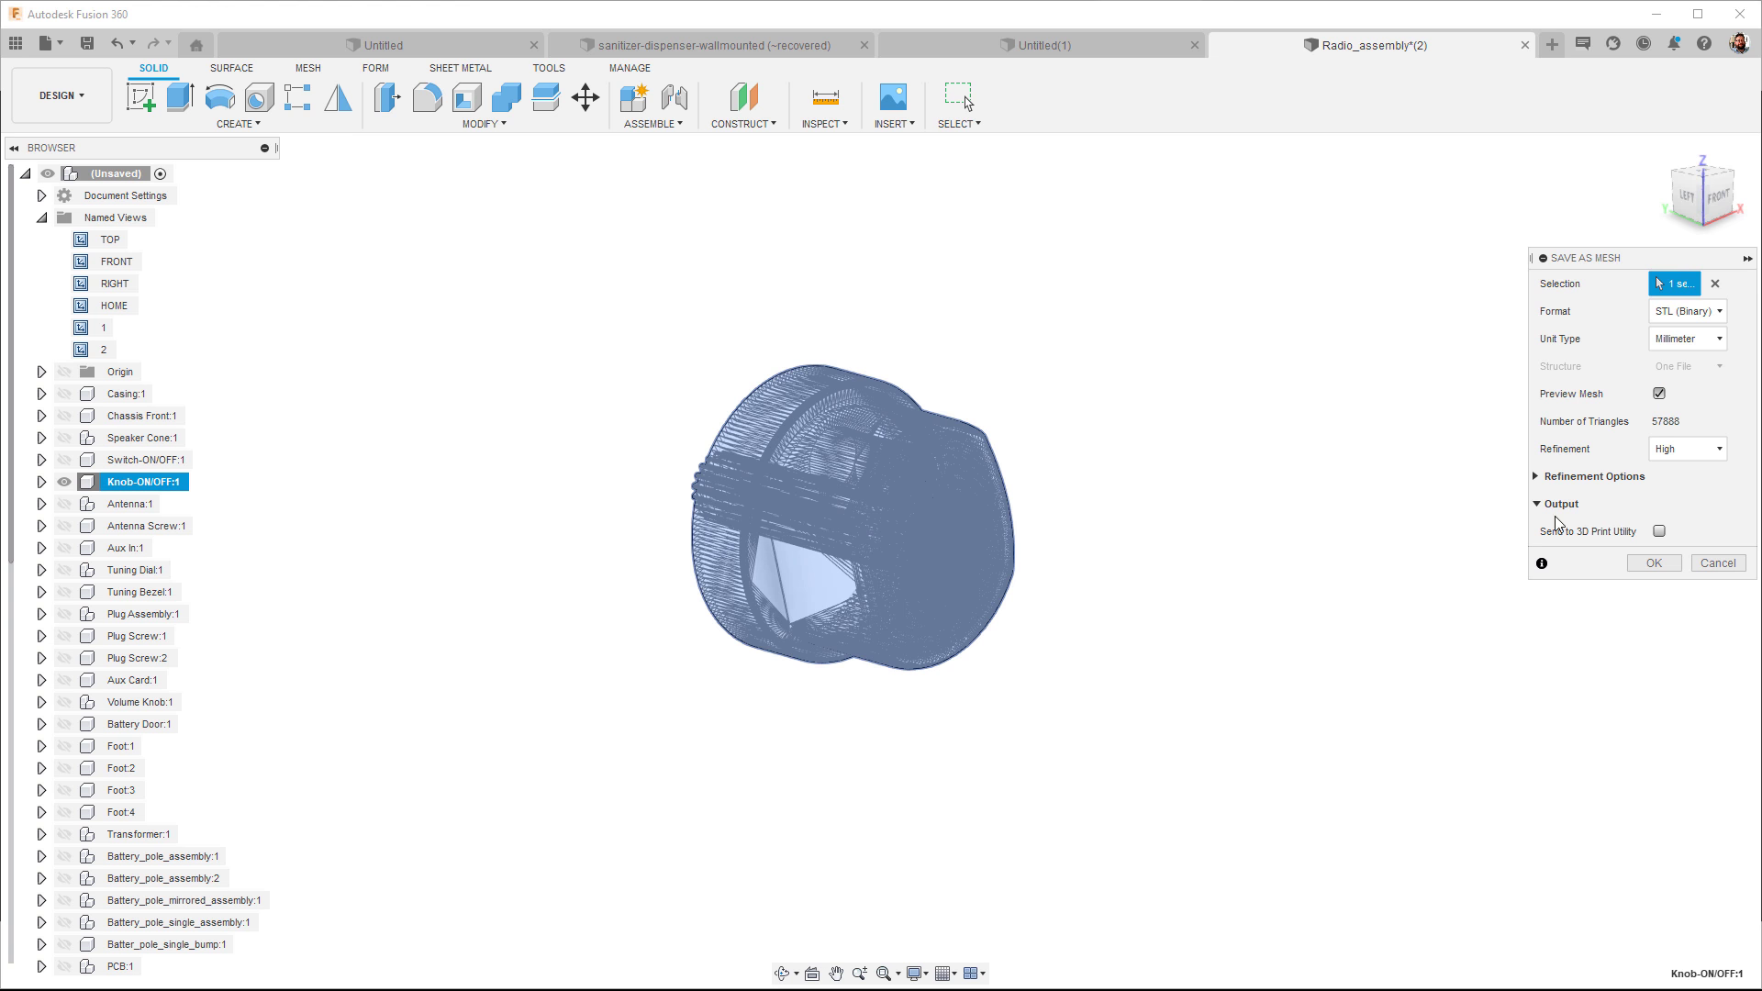
click(1651, 563)
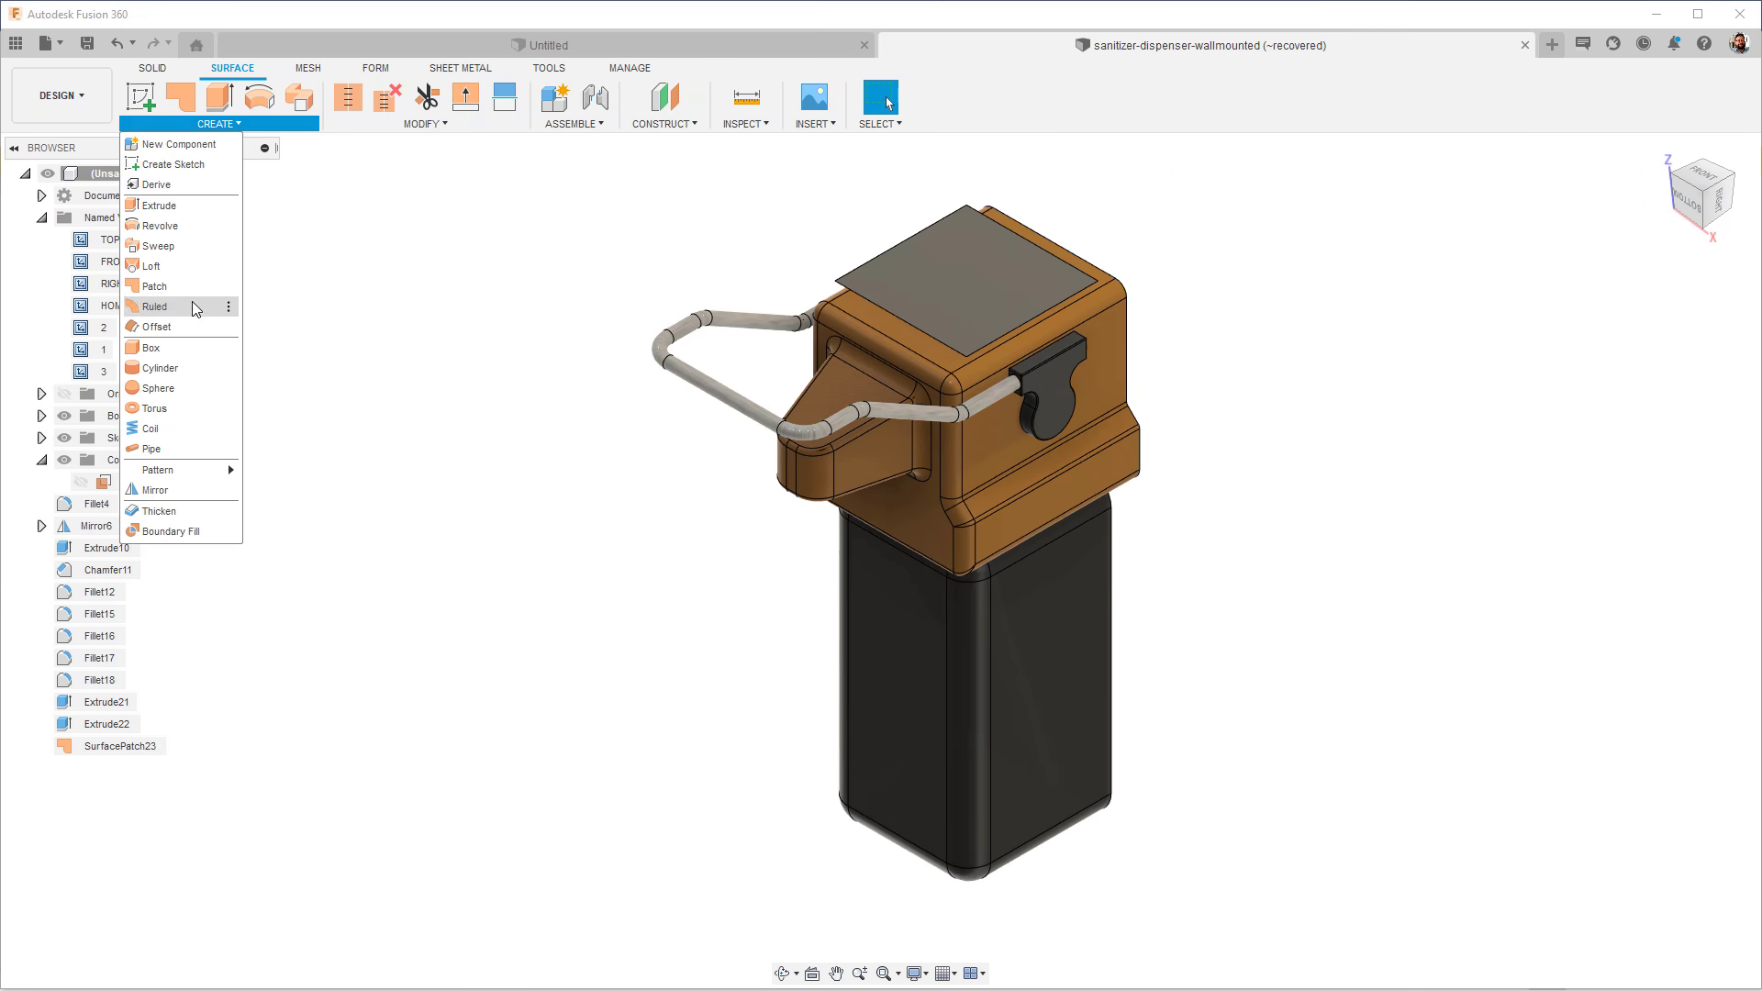
Step: Create a ruled surface on the top plate edge at -15 mm, -70° with mitred corners
click(154, 306)
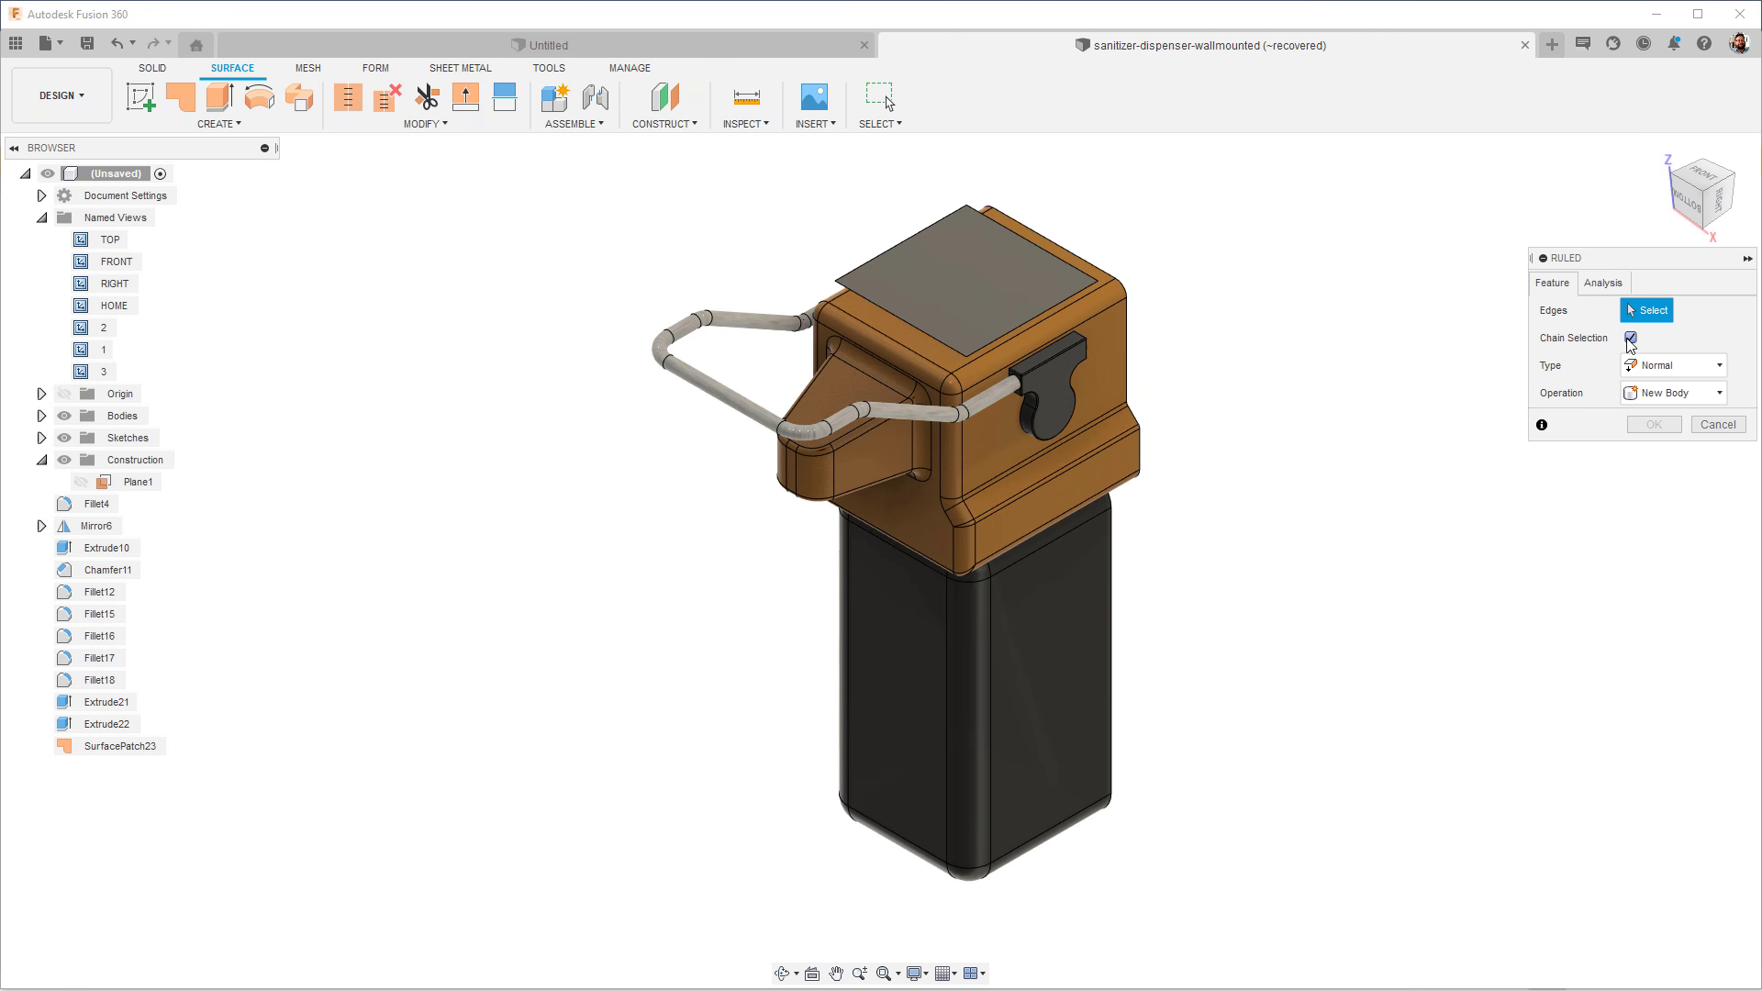
click(1064, 300)
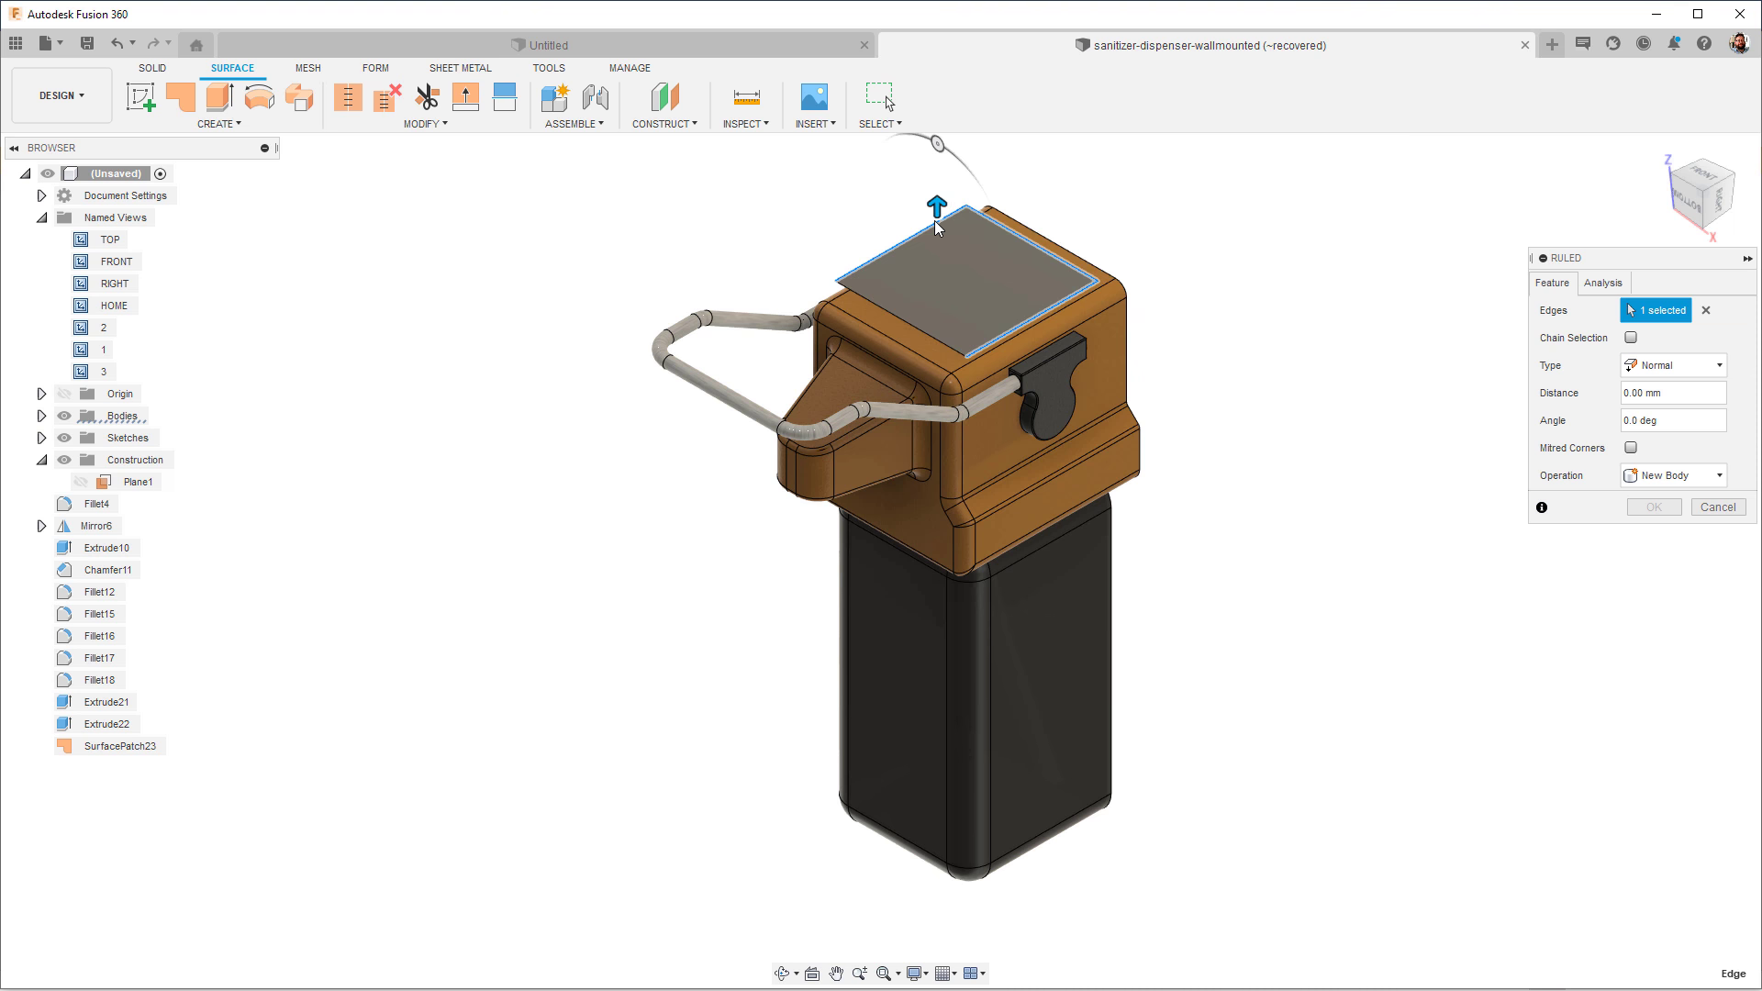
drag(934, 204, 875, 212)
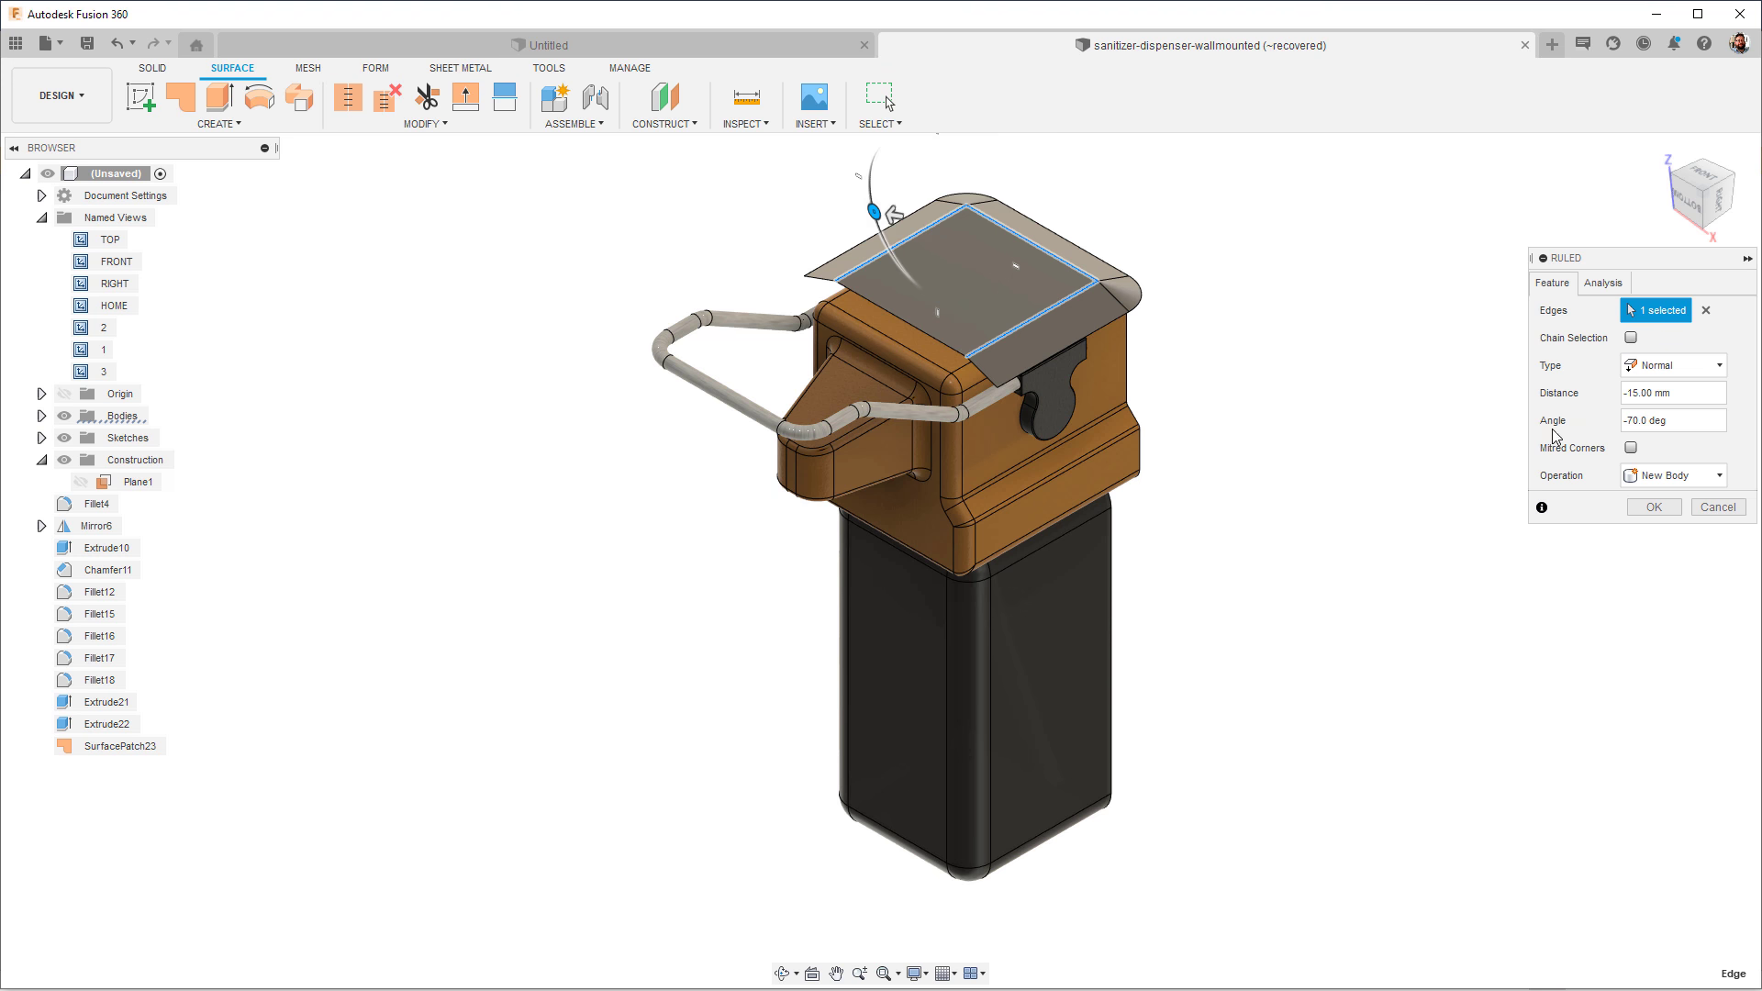
click(1631, 448)
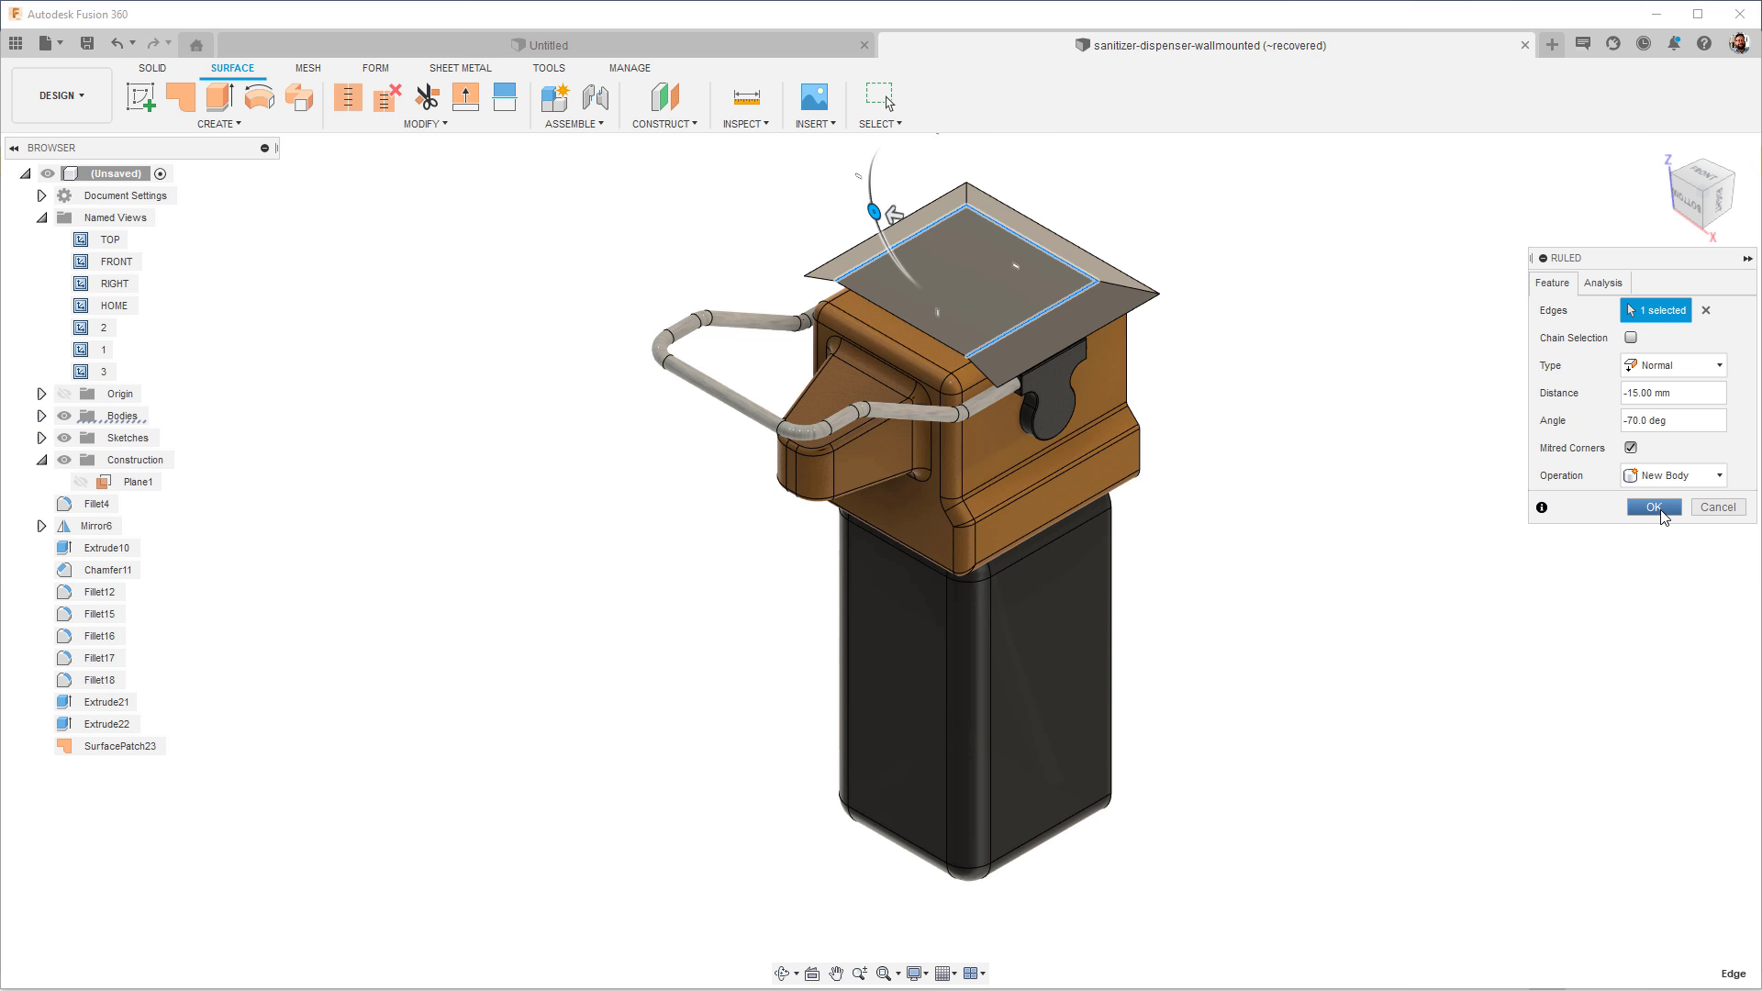
click(1654, 507)
Step: Add a Direction-type ruled surface along a vertical edge, extended to 145 mm
click(219, 123)
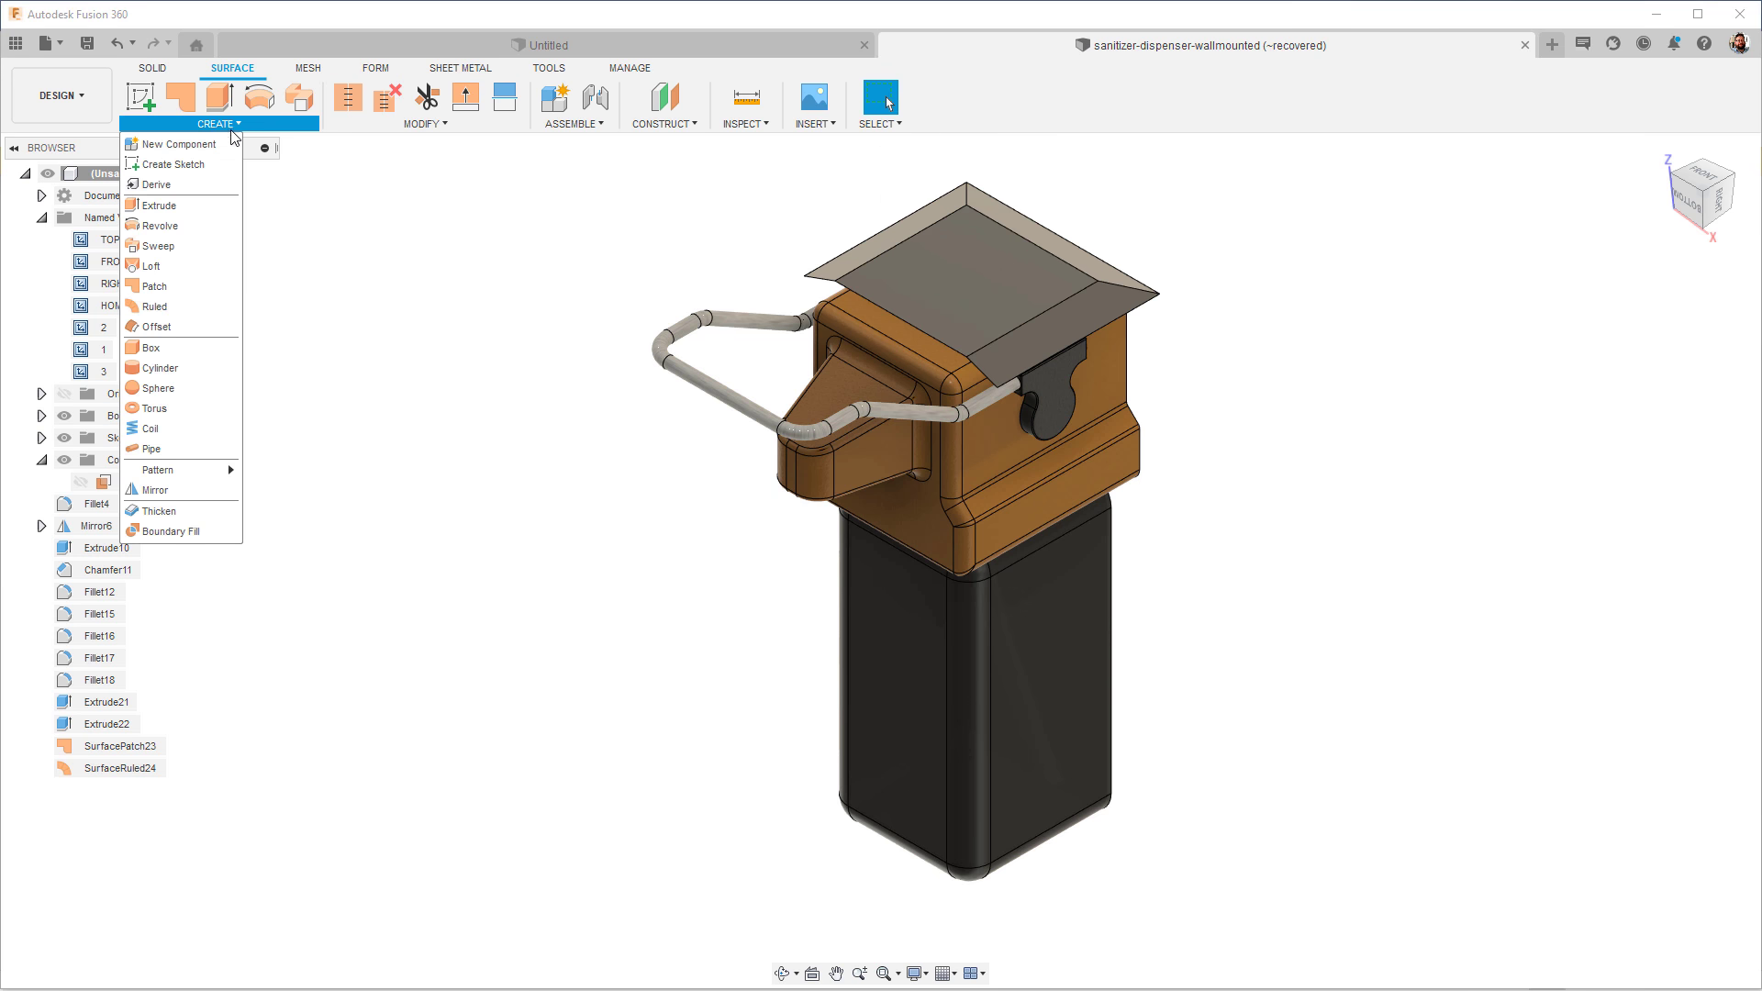
click(180, 298)
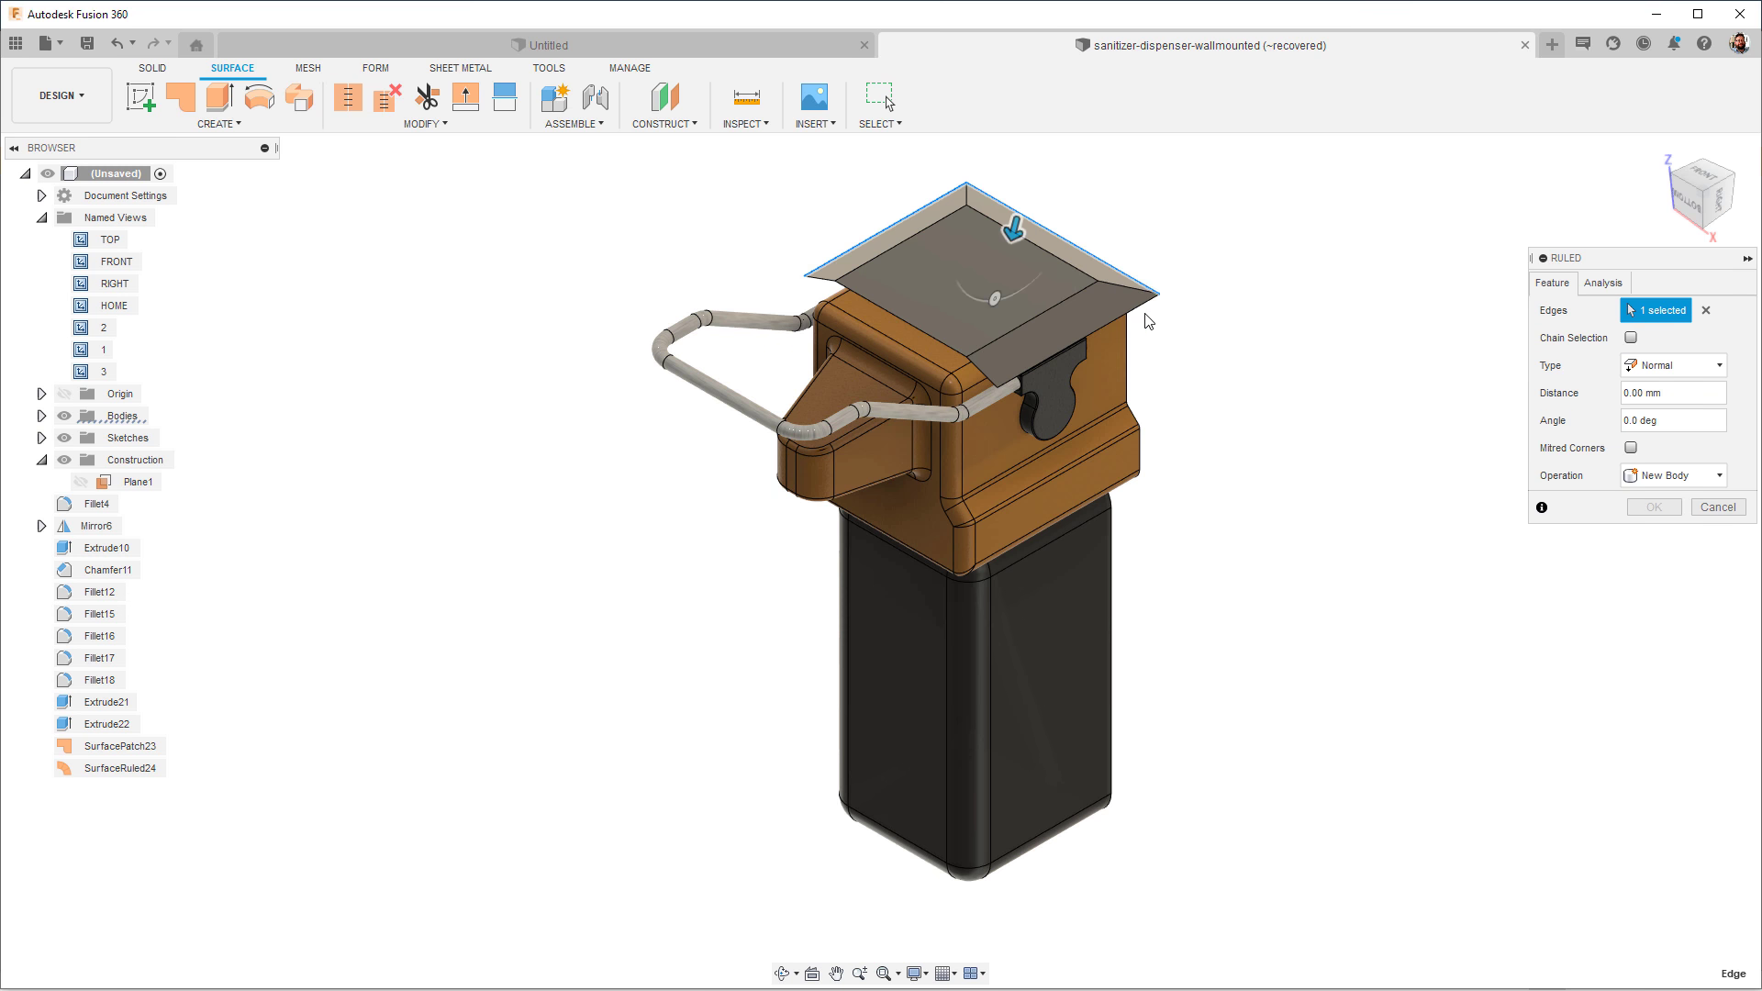
click(1016, 213)
click(1673, 365)
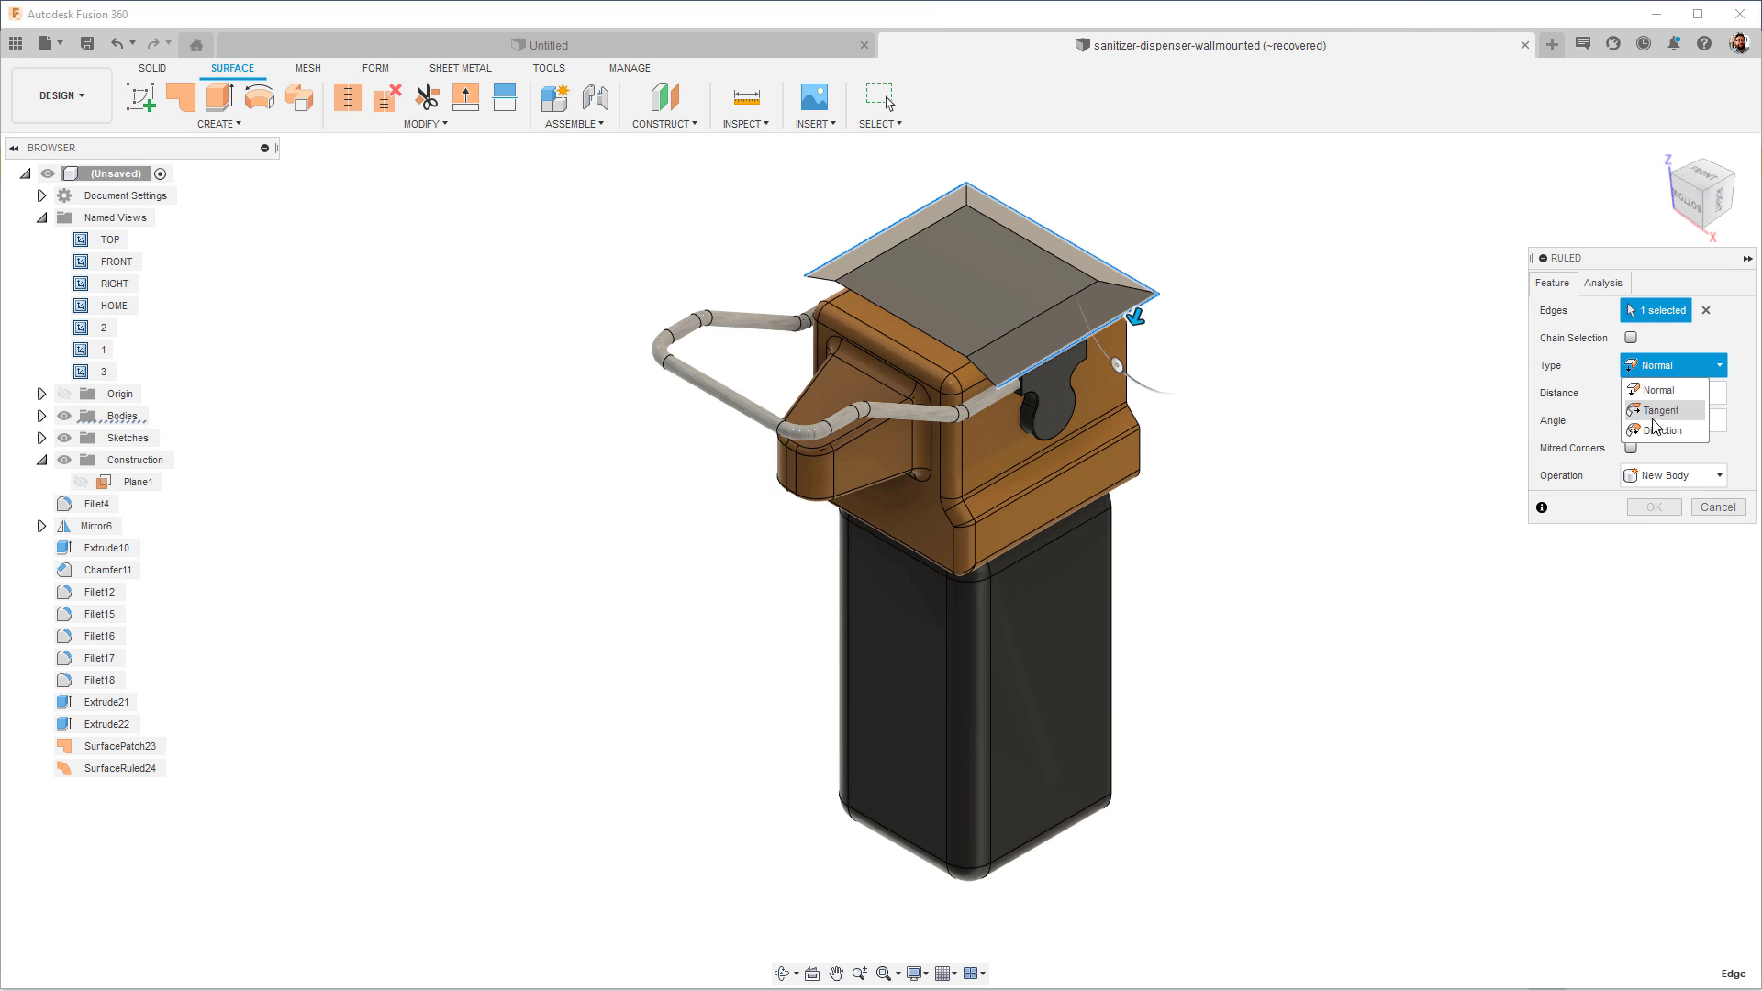
click(1656, 422)
click(1633, 396)
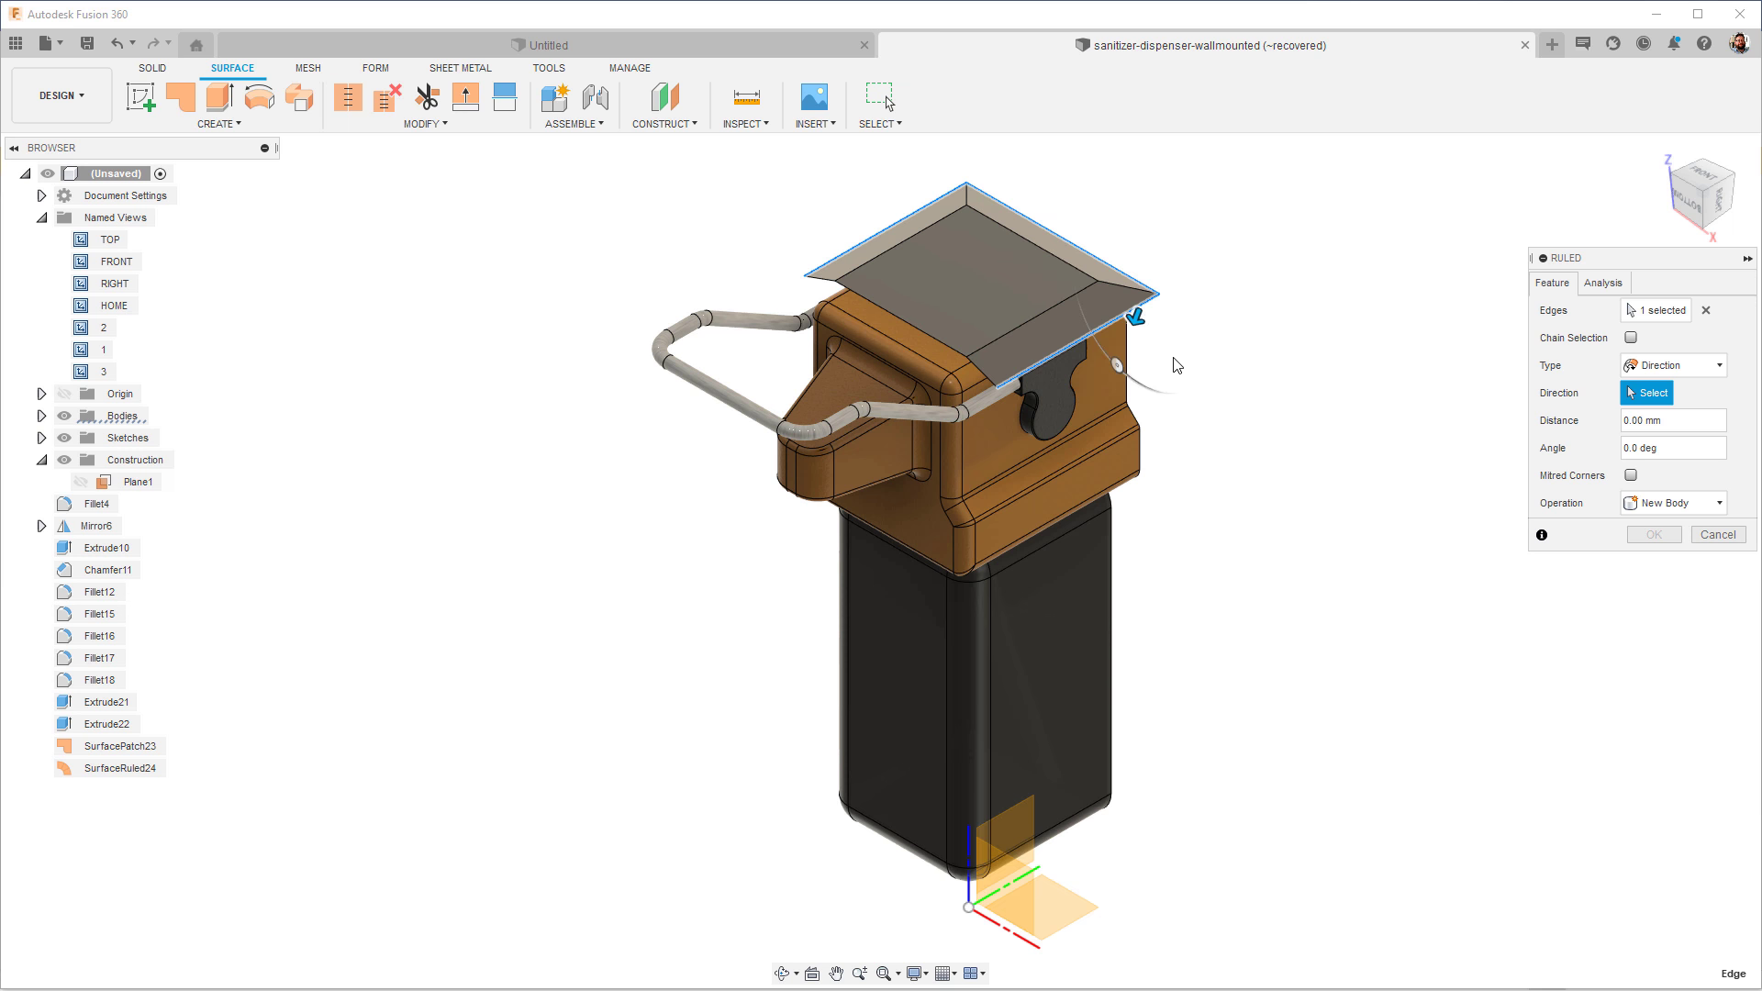
click(1136, 335)
drag(1142, 347, 1163, 803)
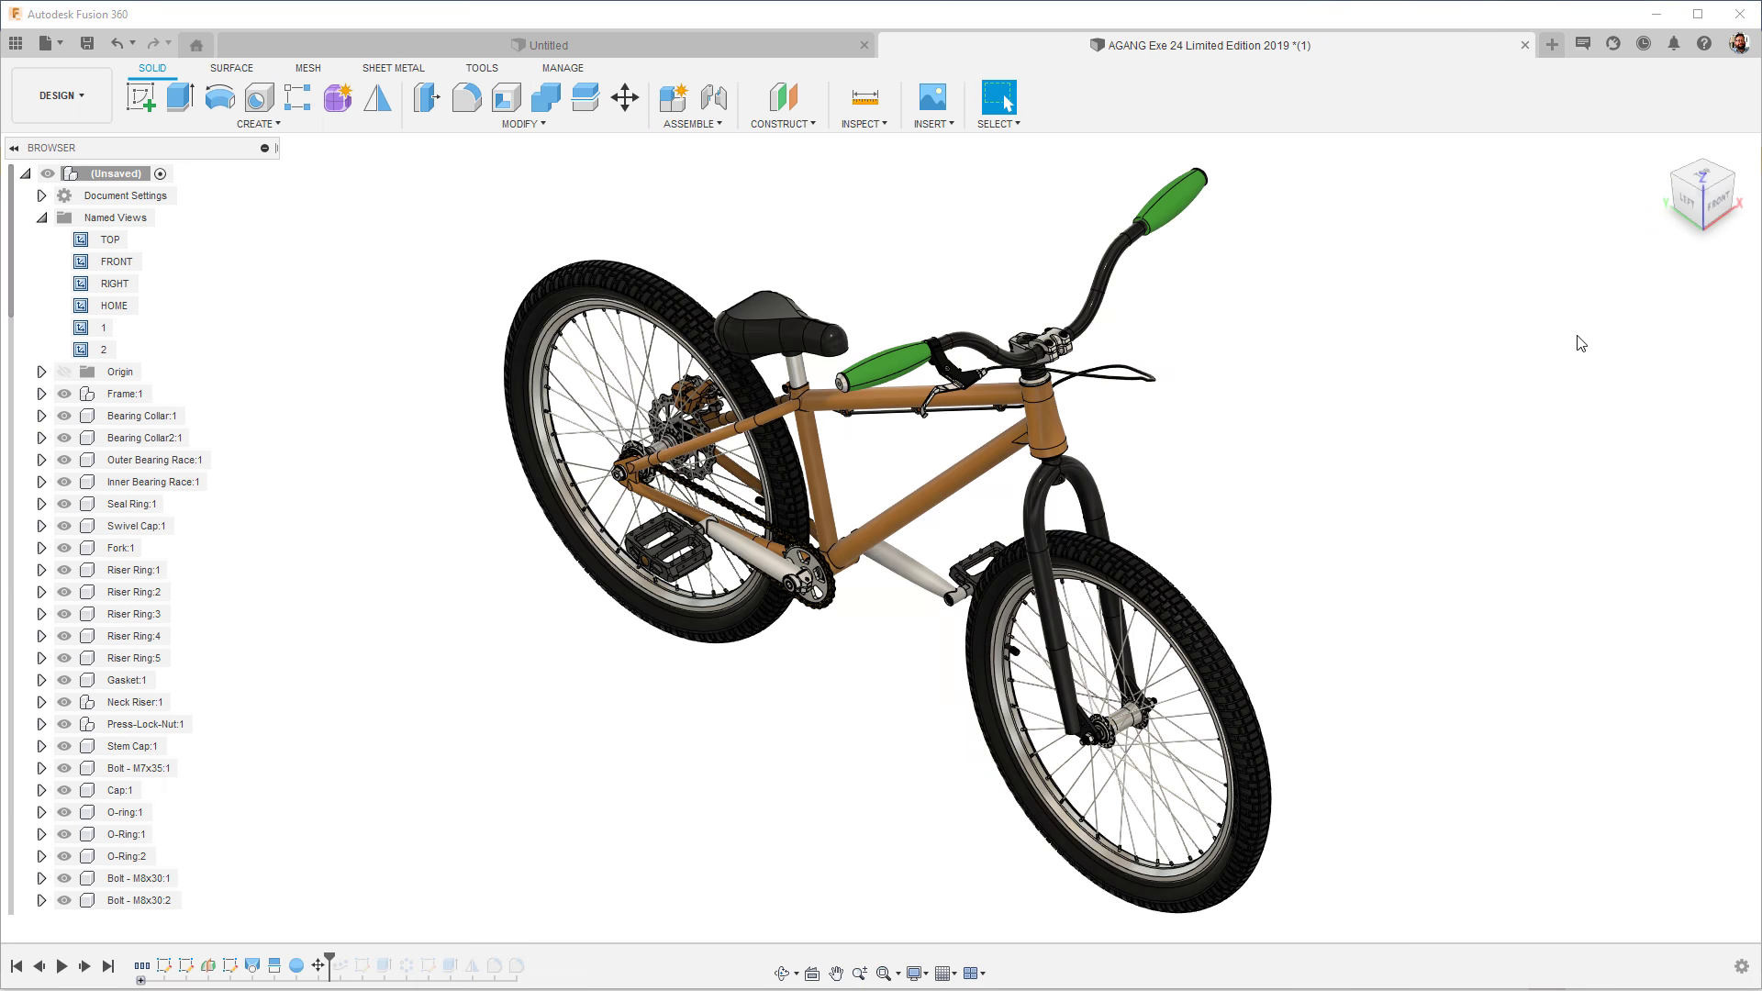
Step: Pattern the bump along the grip's long edge as 25 copies, adding +2 mm to the distance
double_click(101, 353)
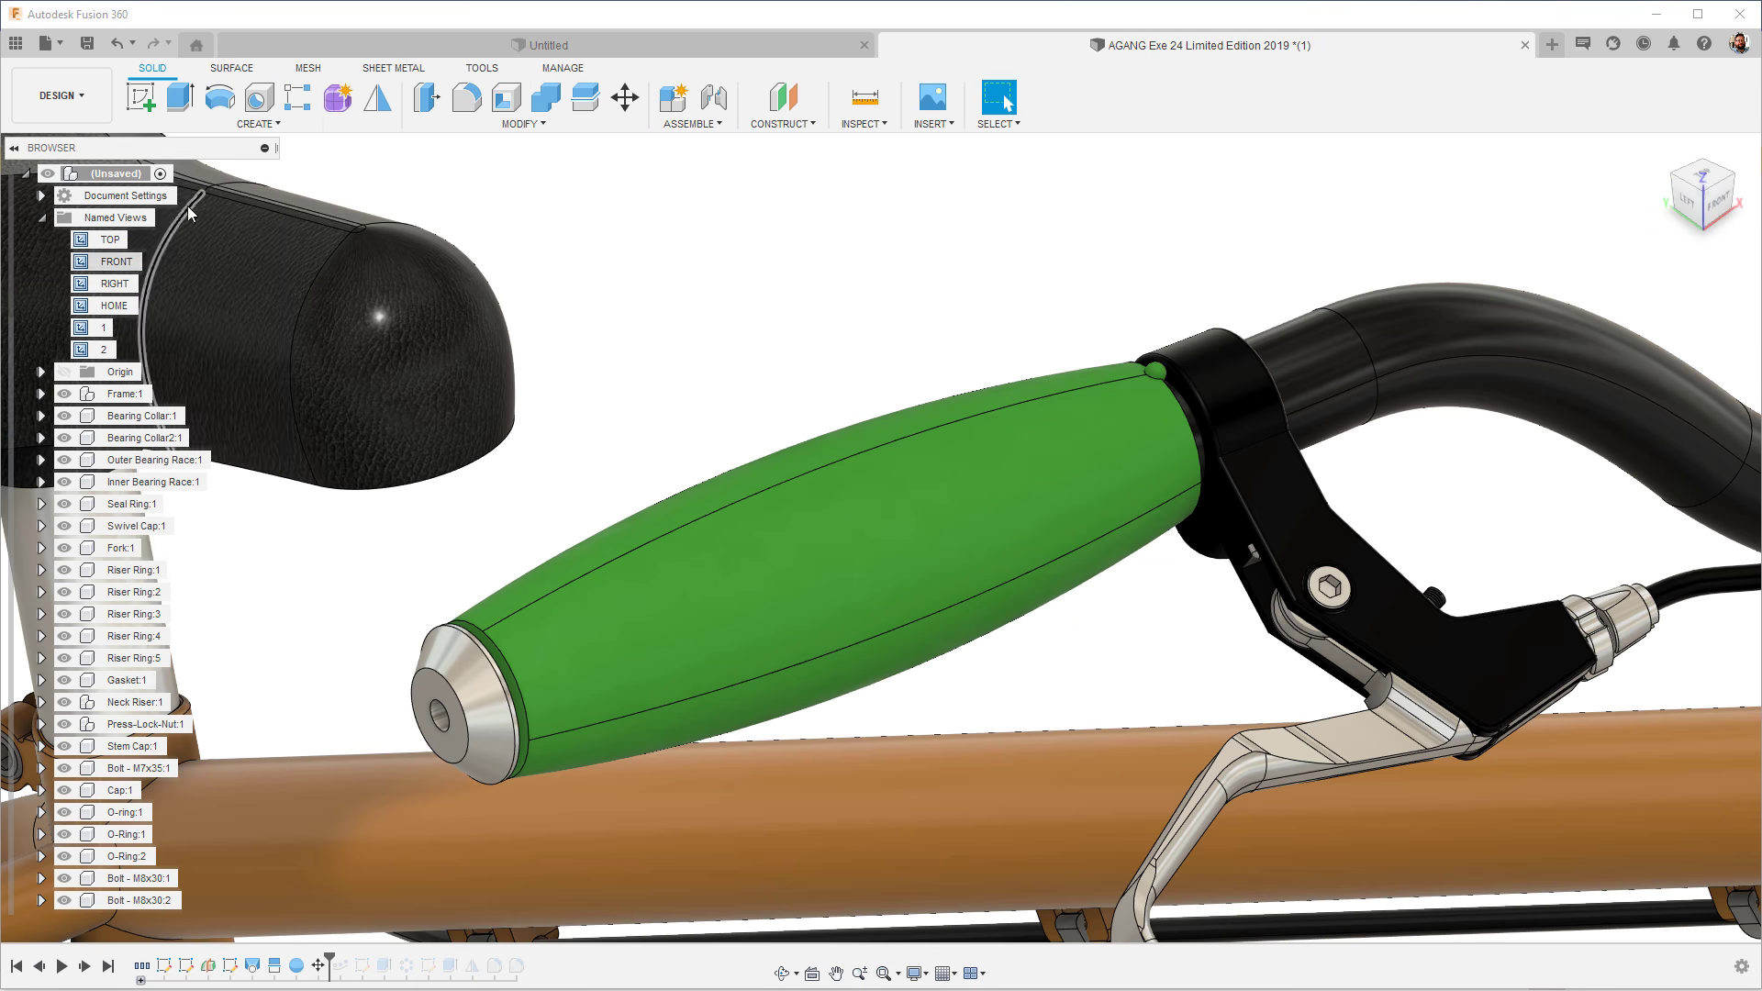
click(258, 123)
mouse_move(204, 534)
click(335, 572)
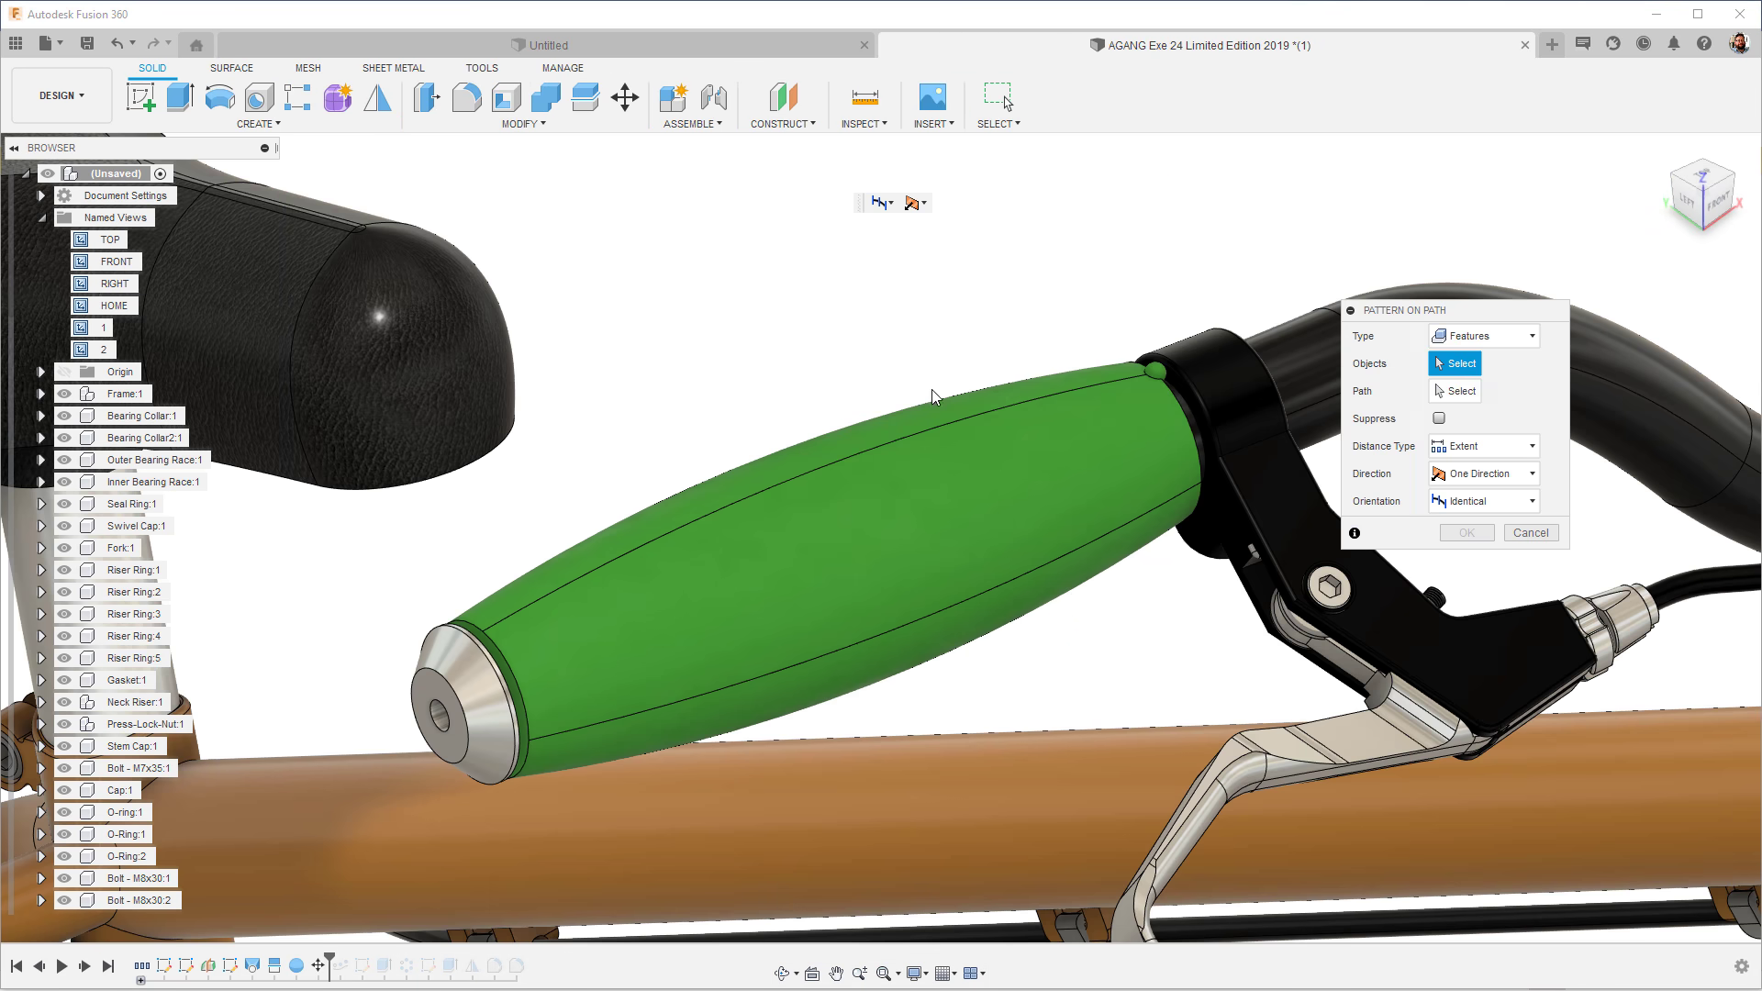
click(1158, 376)
click(1141, 378)
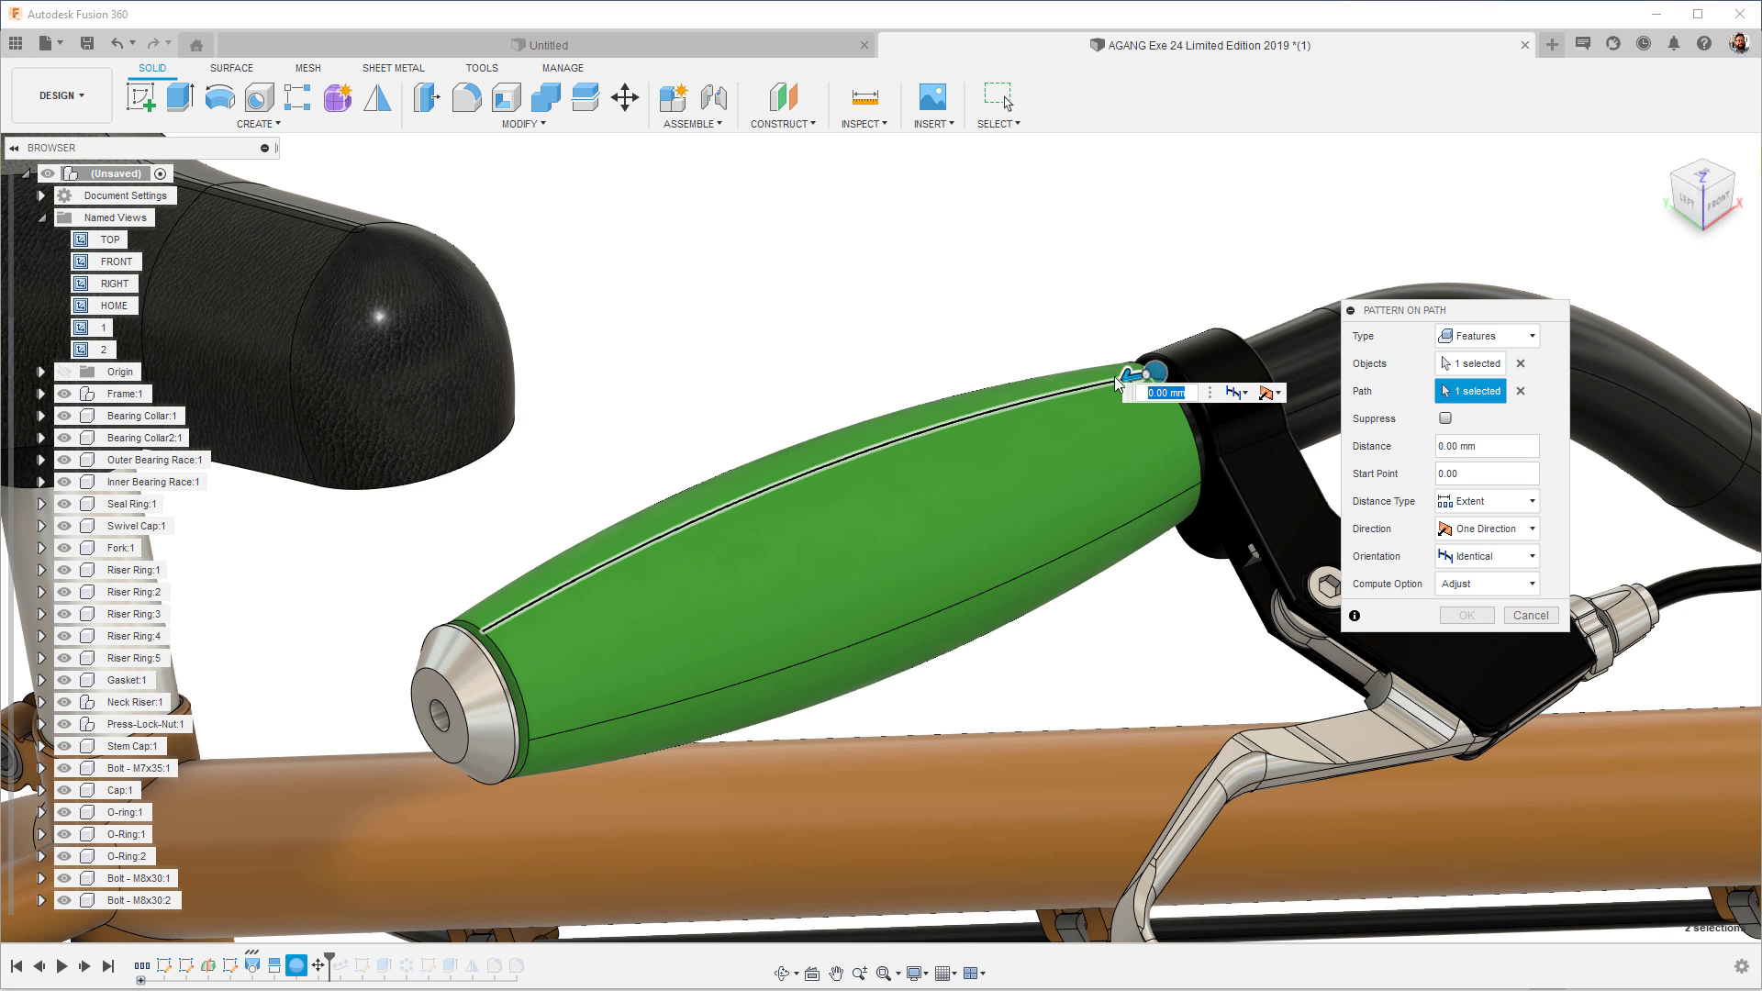
drag(806, 491, 458, 644)
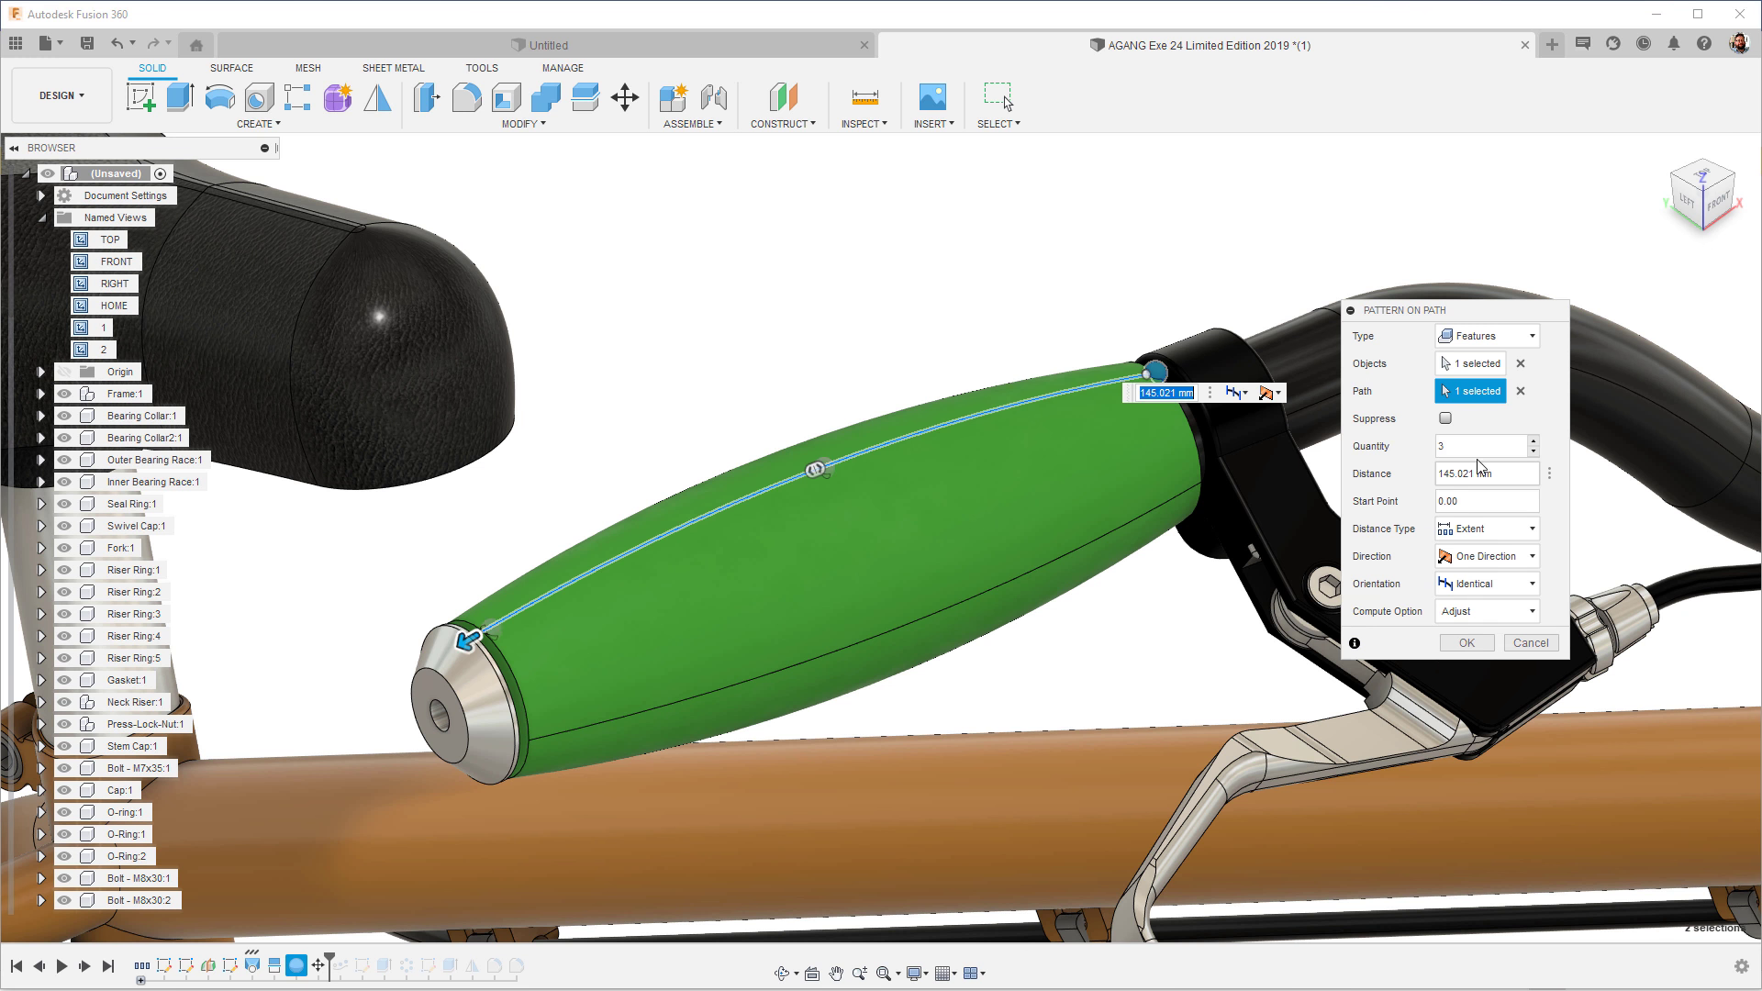
click(1513, 472)
text(+2)
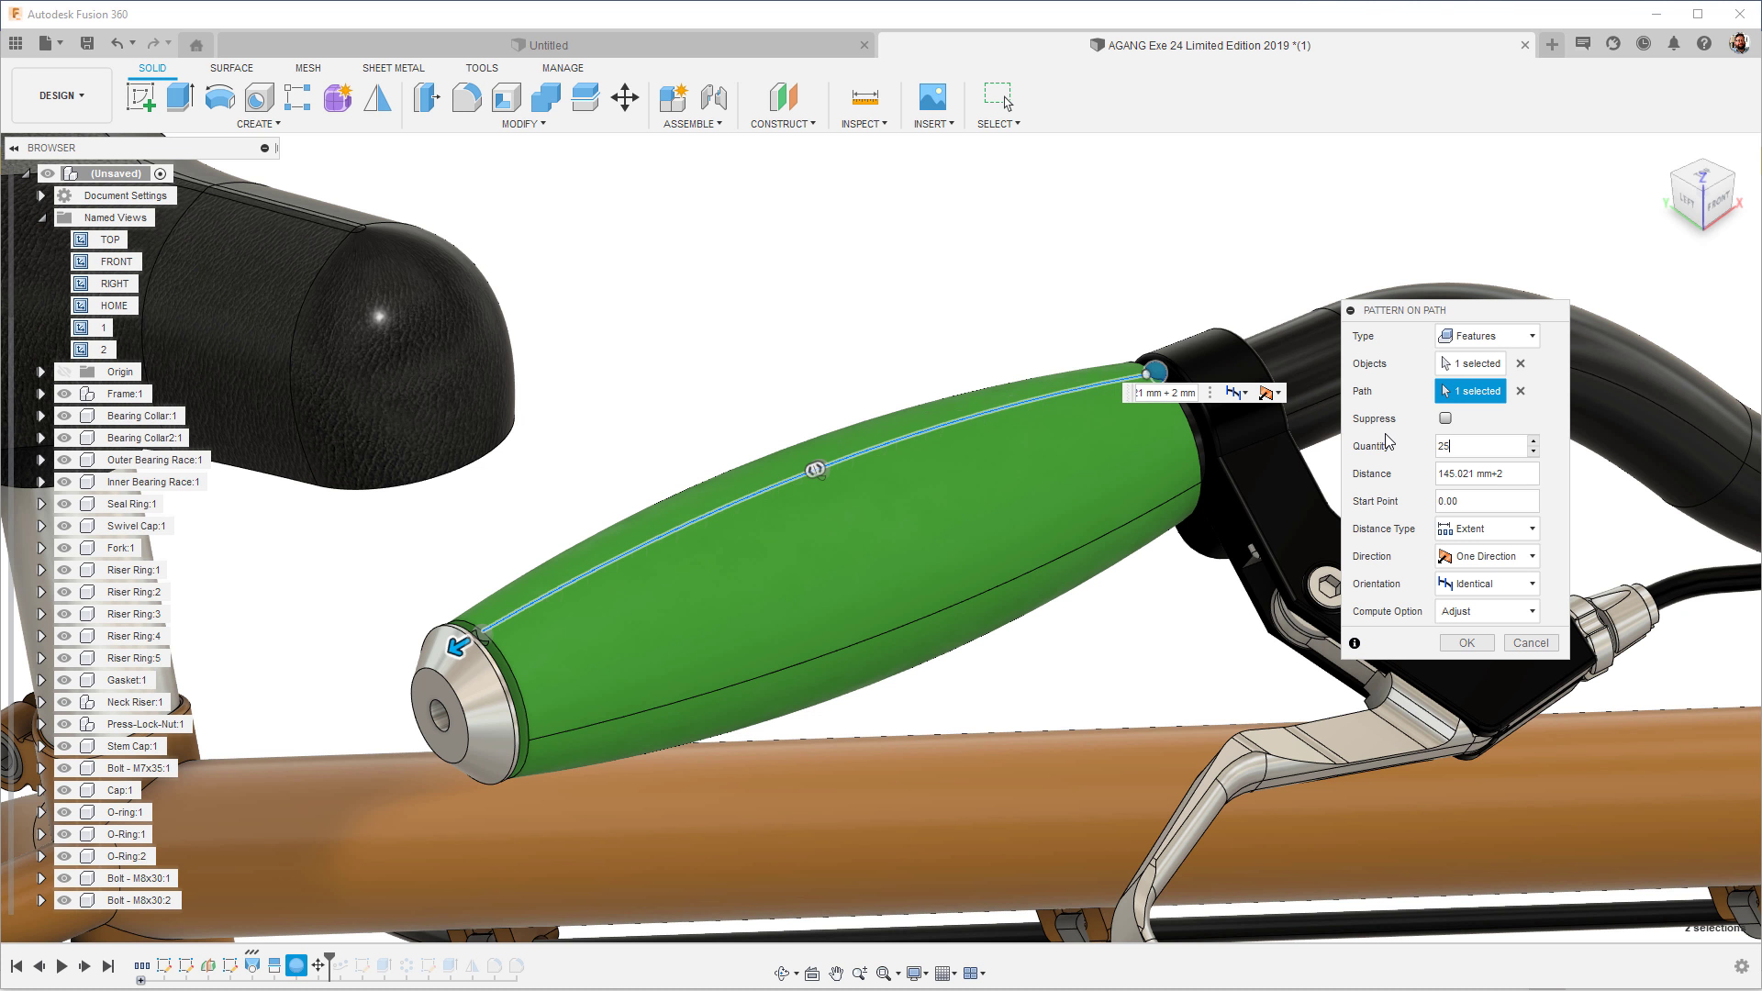
click(1466, 642)
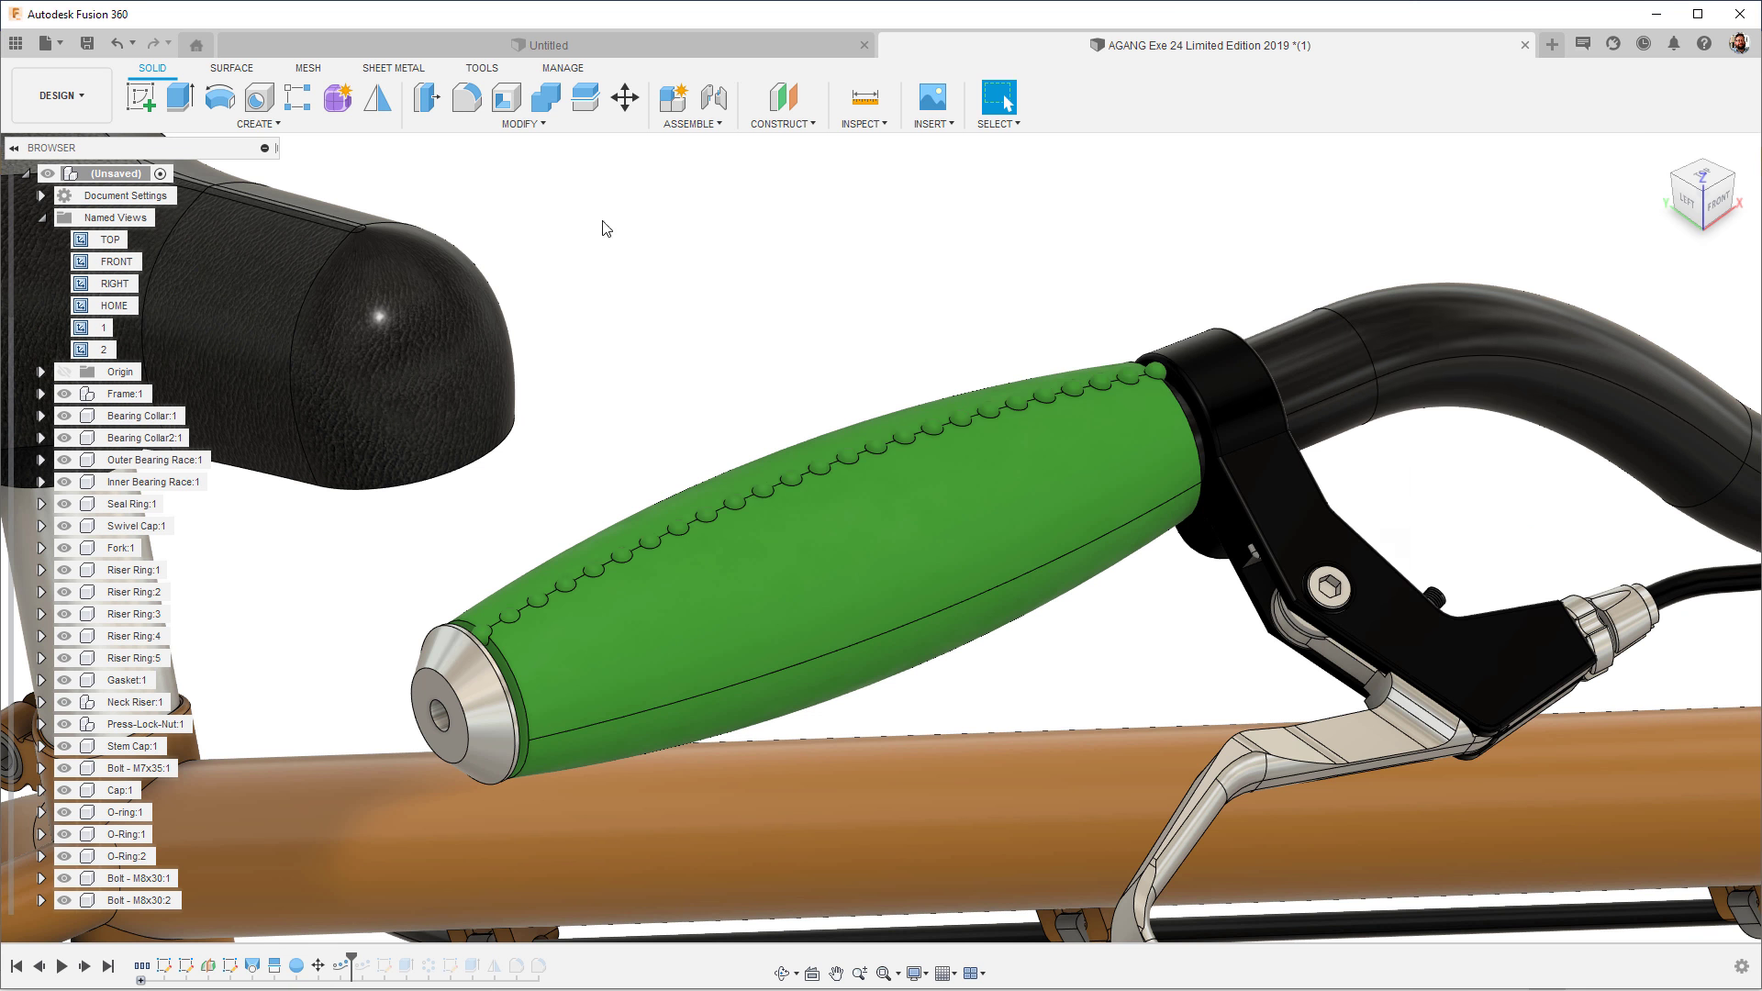
Step: Set up a circular pattern of both bump features around the grip axis
click(258, 123)
mouse_move(230, 528)
click(365, 549)
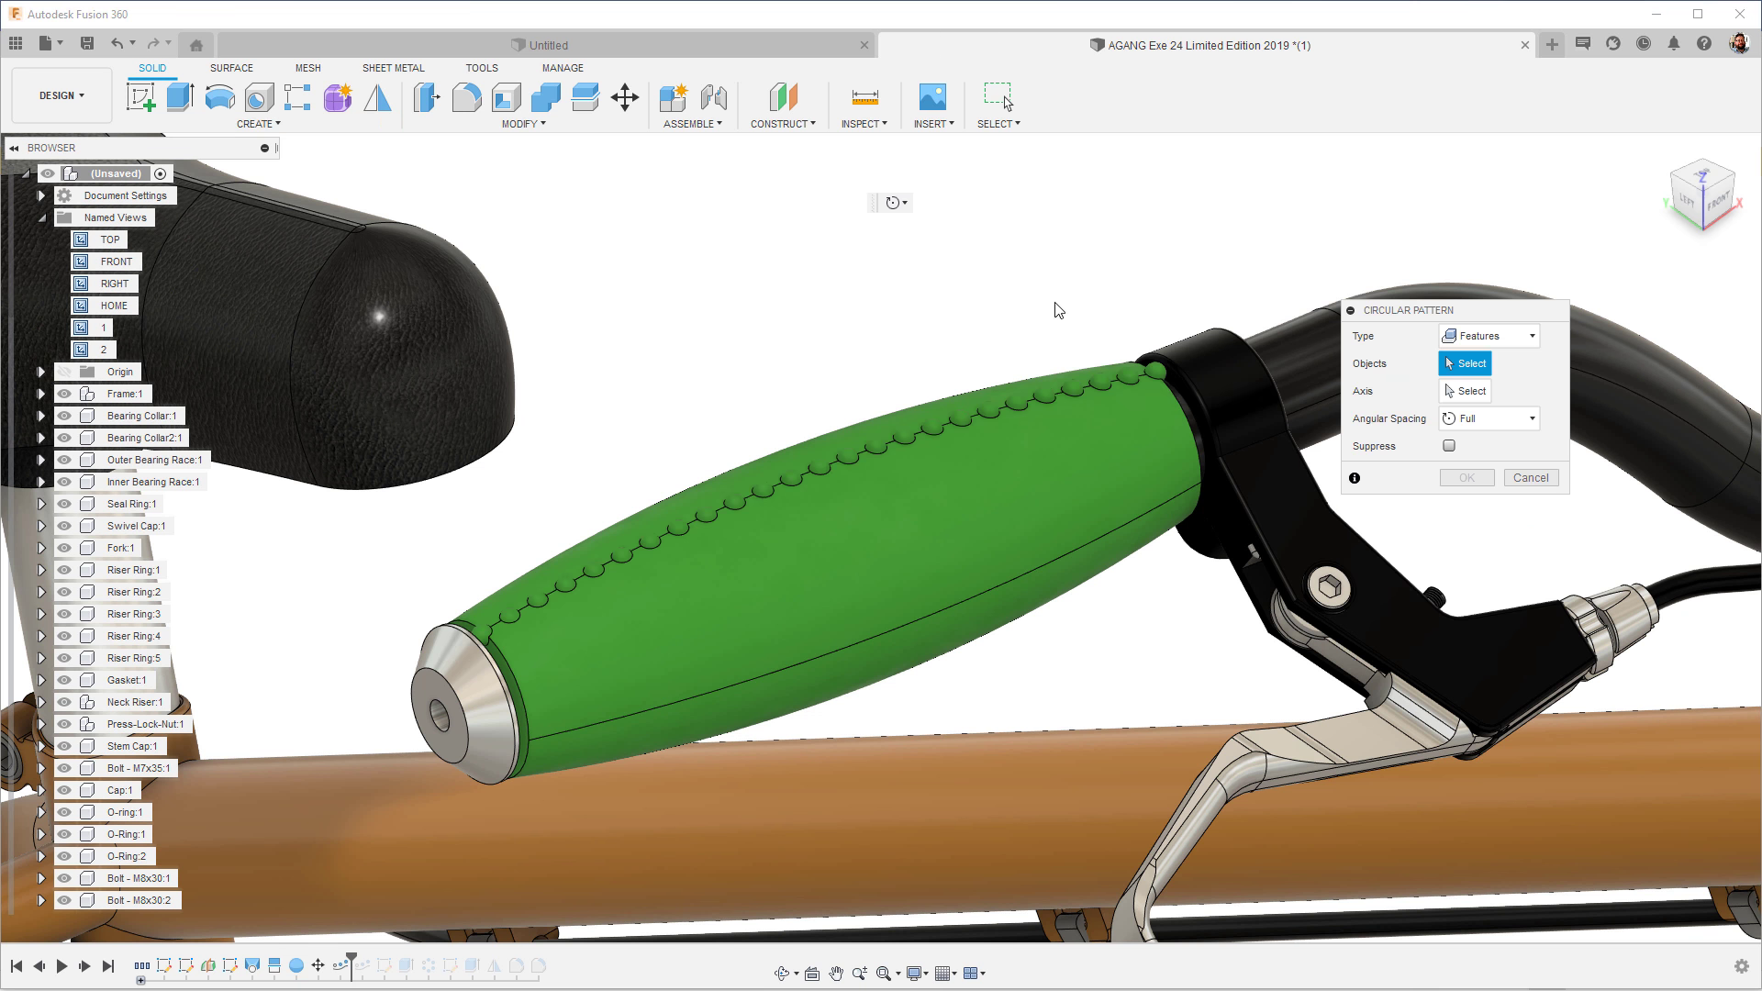
click(1158, 370)
click(1142, 380)
click(708, 618)
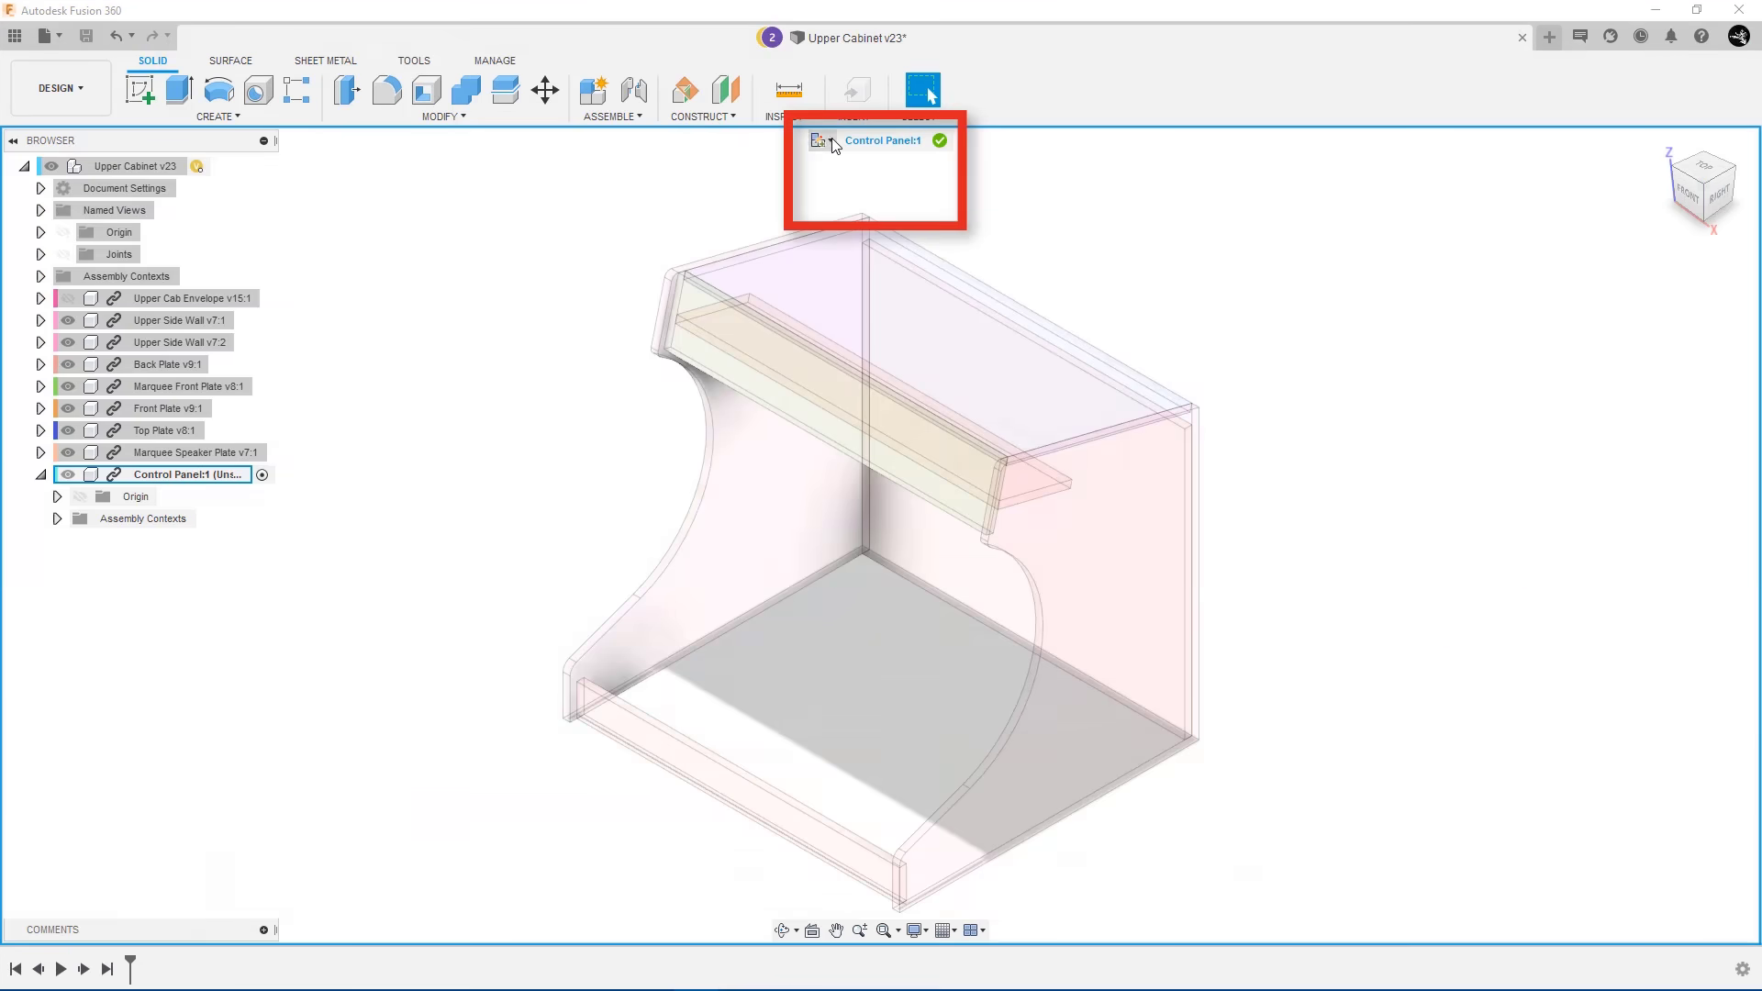
Step: Create an assembly context for Control Panel:1 referencing the side walls, front, back and other plates
click(831, 142)
click(851, 197)
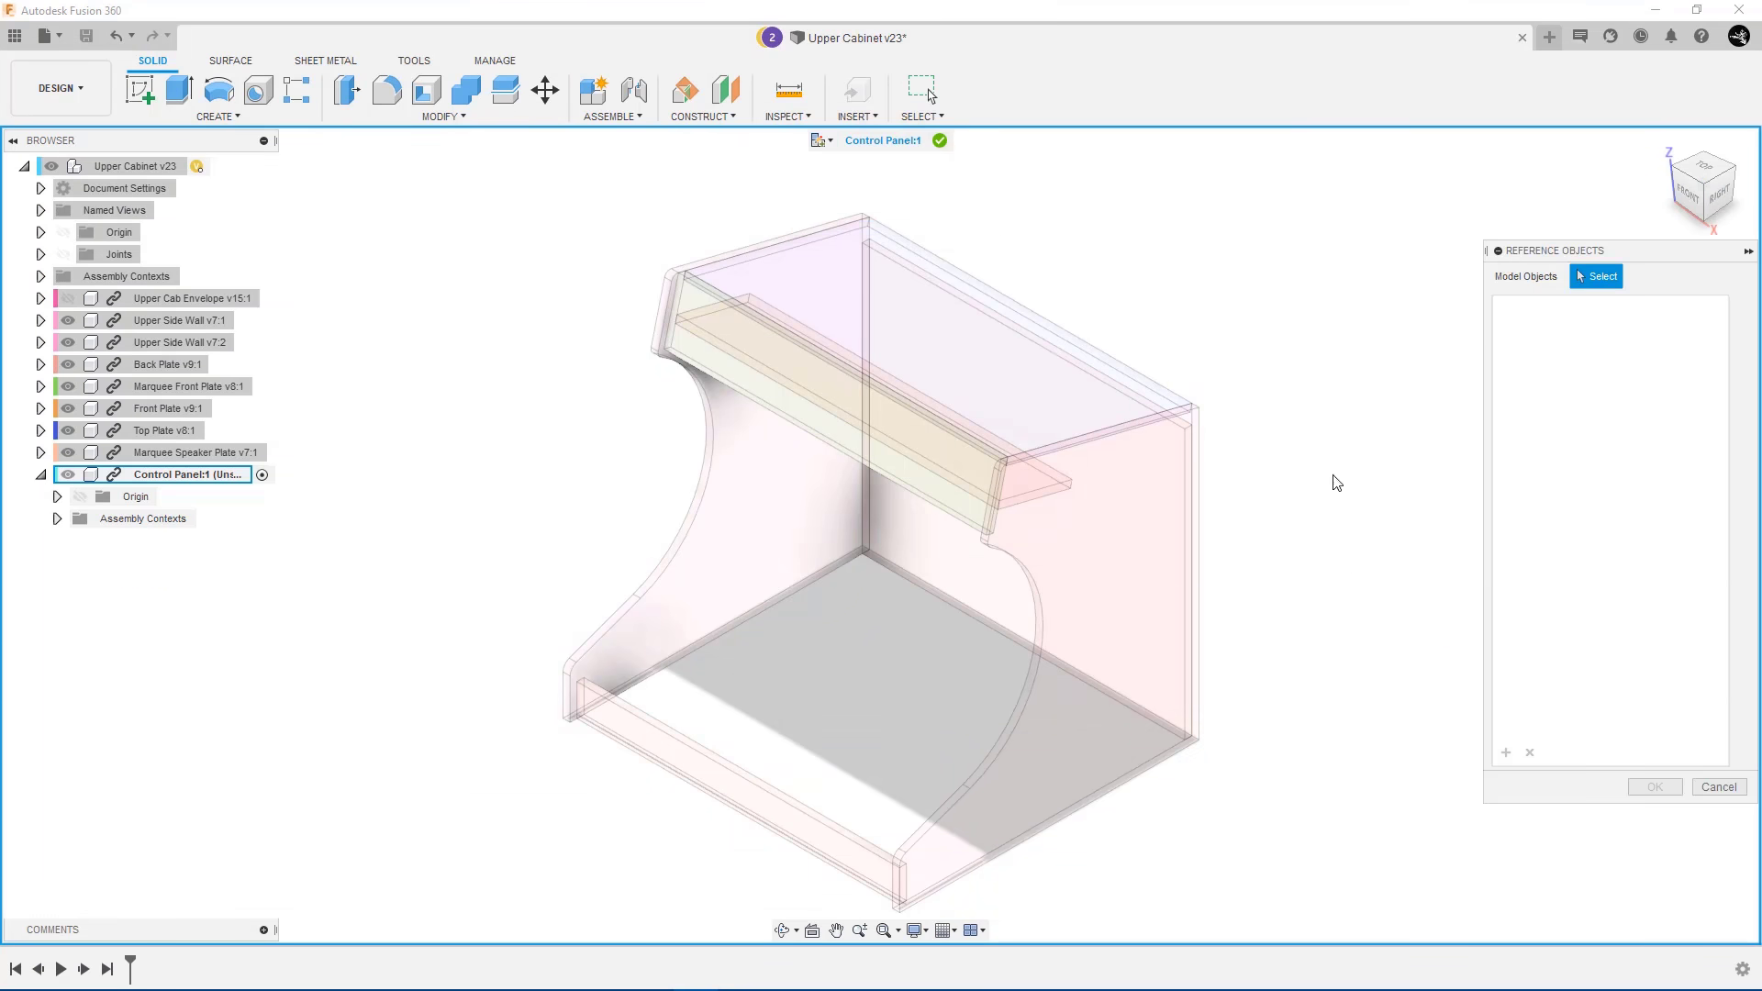
click(1065, 780)
click(771, 819)
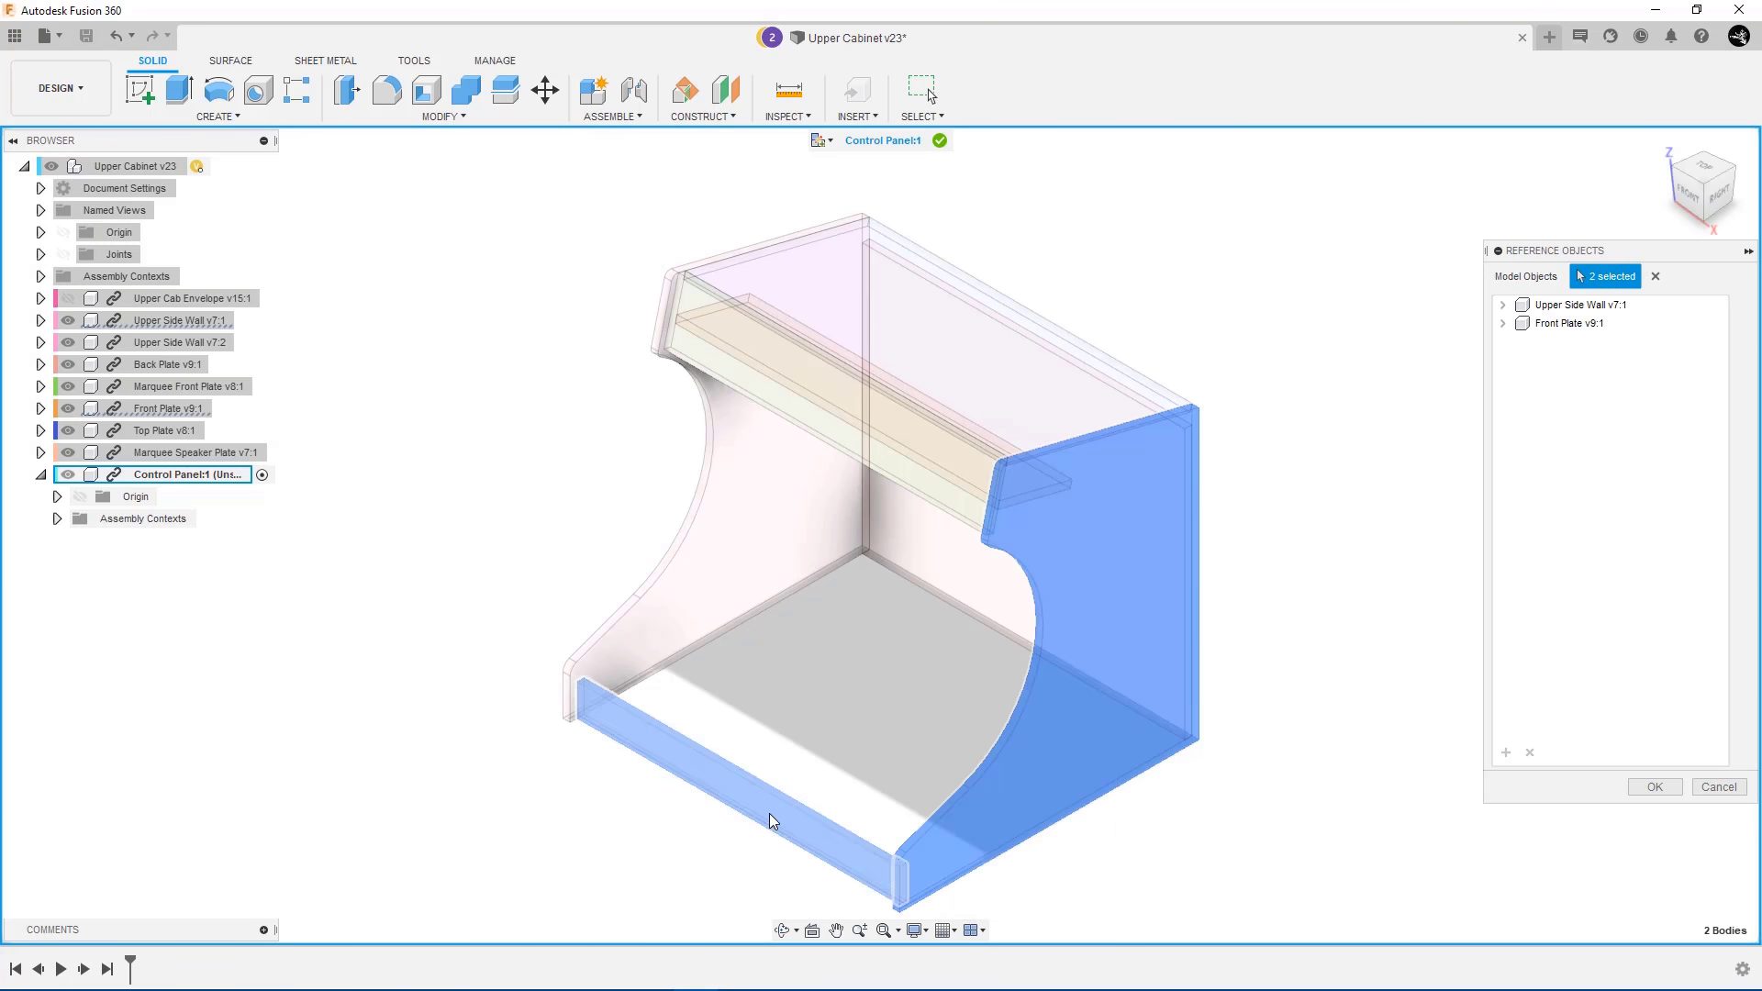
click(179, 344)
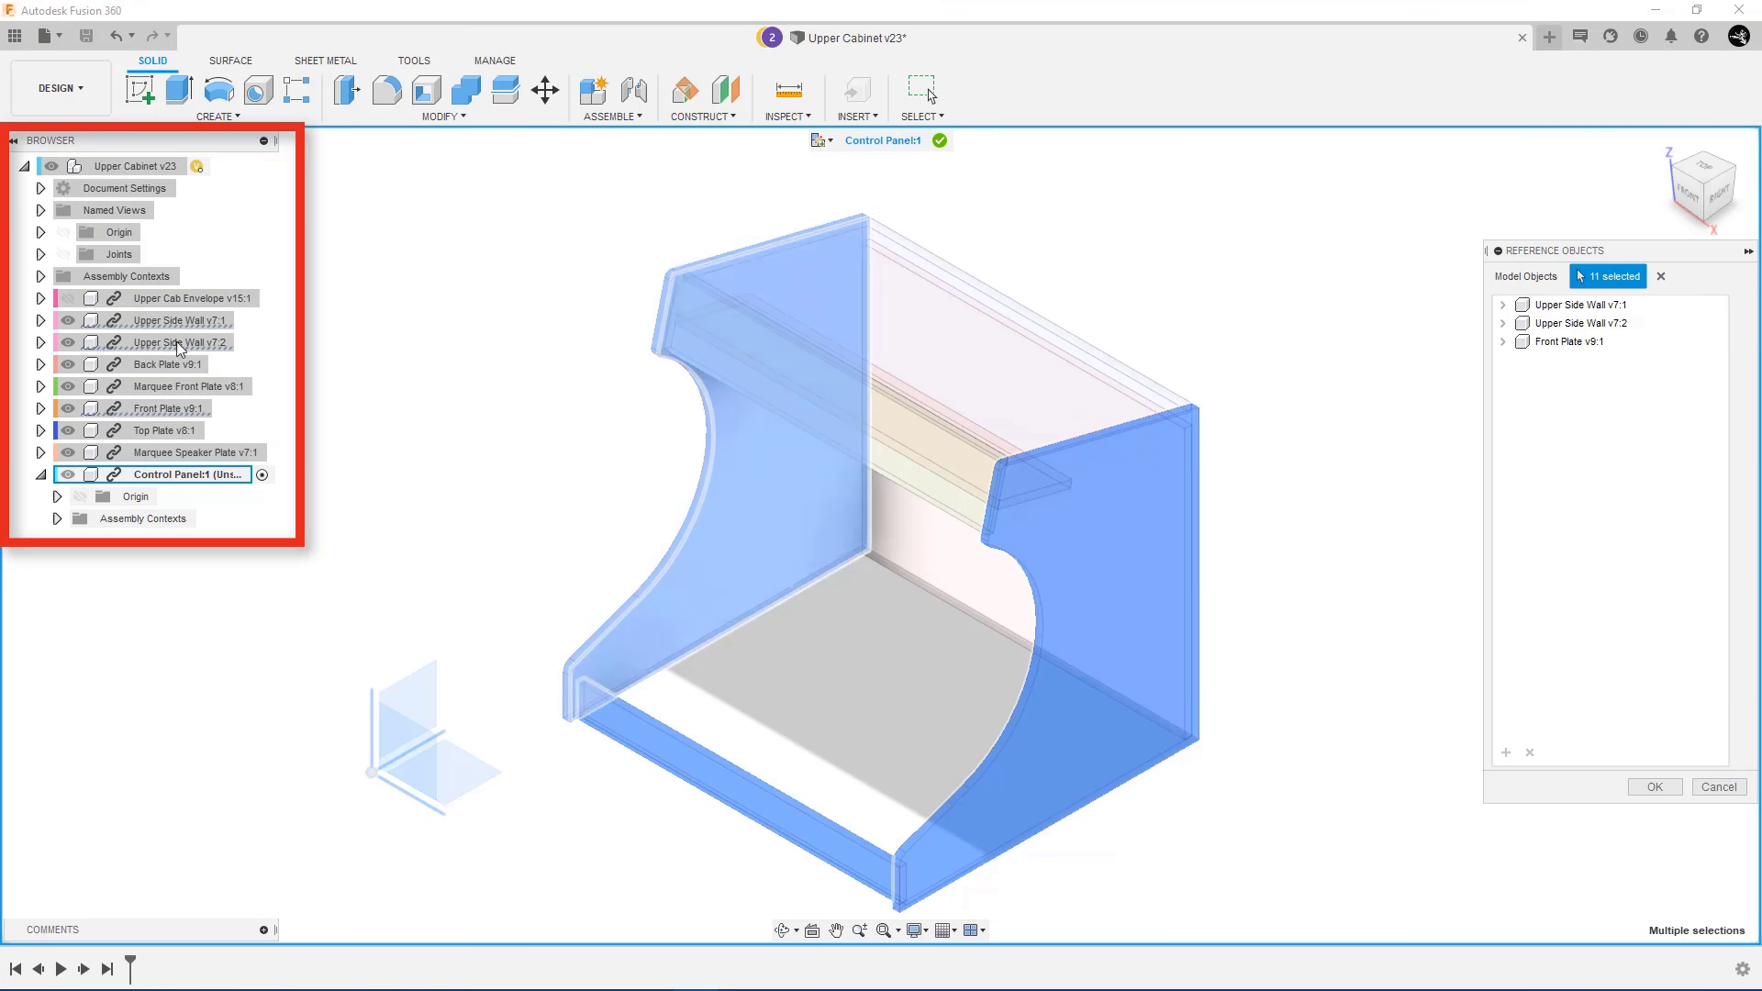
click(170, 365)
shift+click(194, 452)
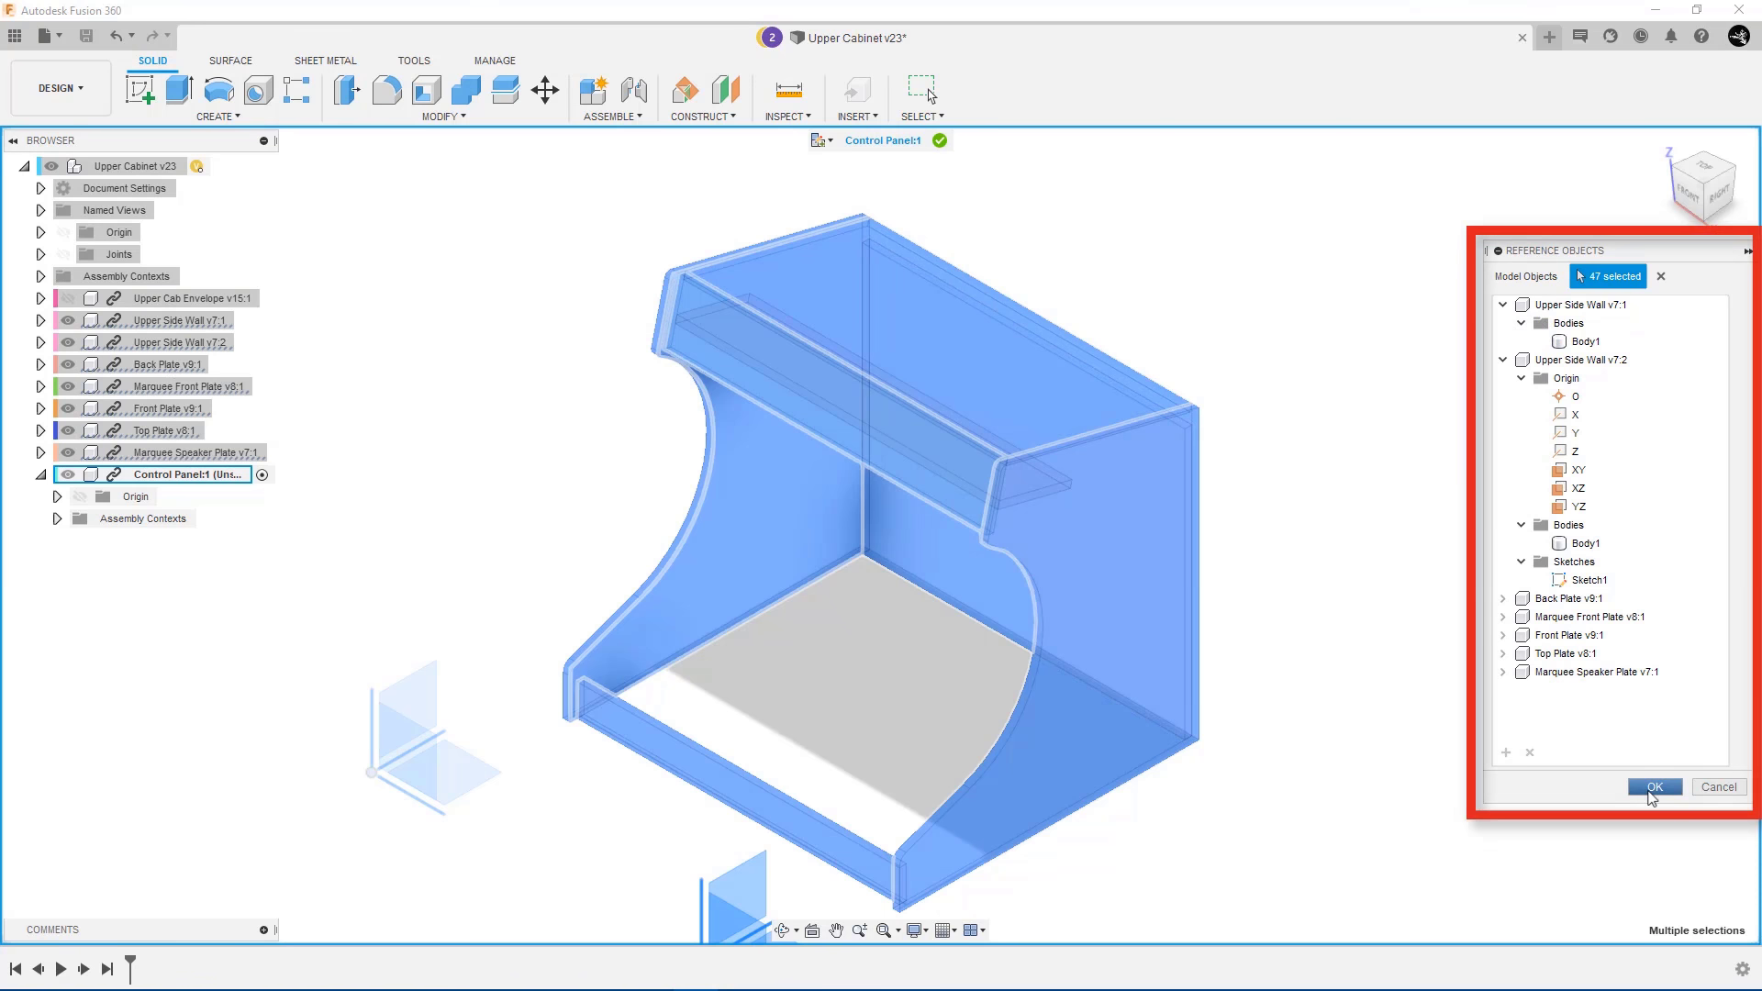
click(1652, 791)
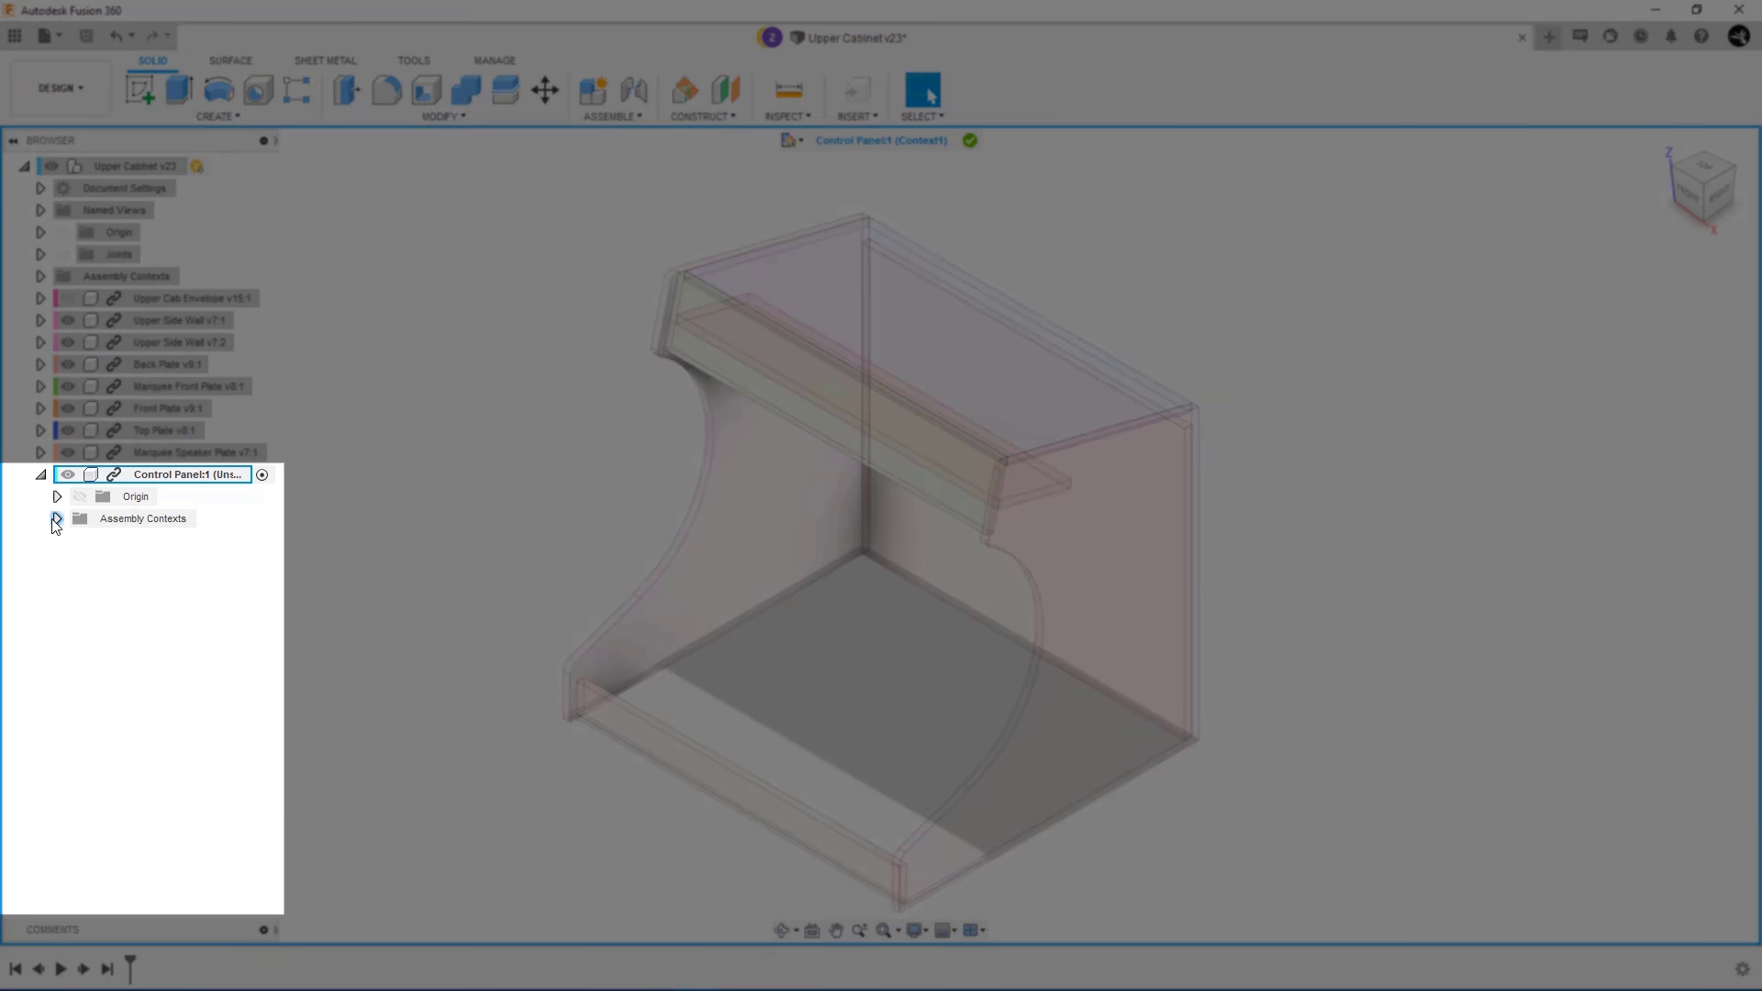
Step: Inspect Context1's bodies, locate Body1 (2), and finish the assembly context
click(56, 519)
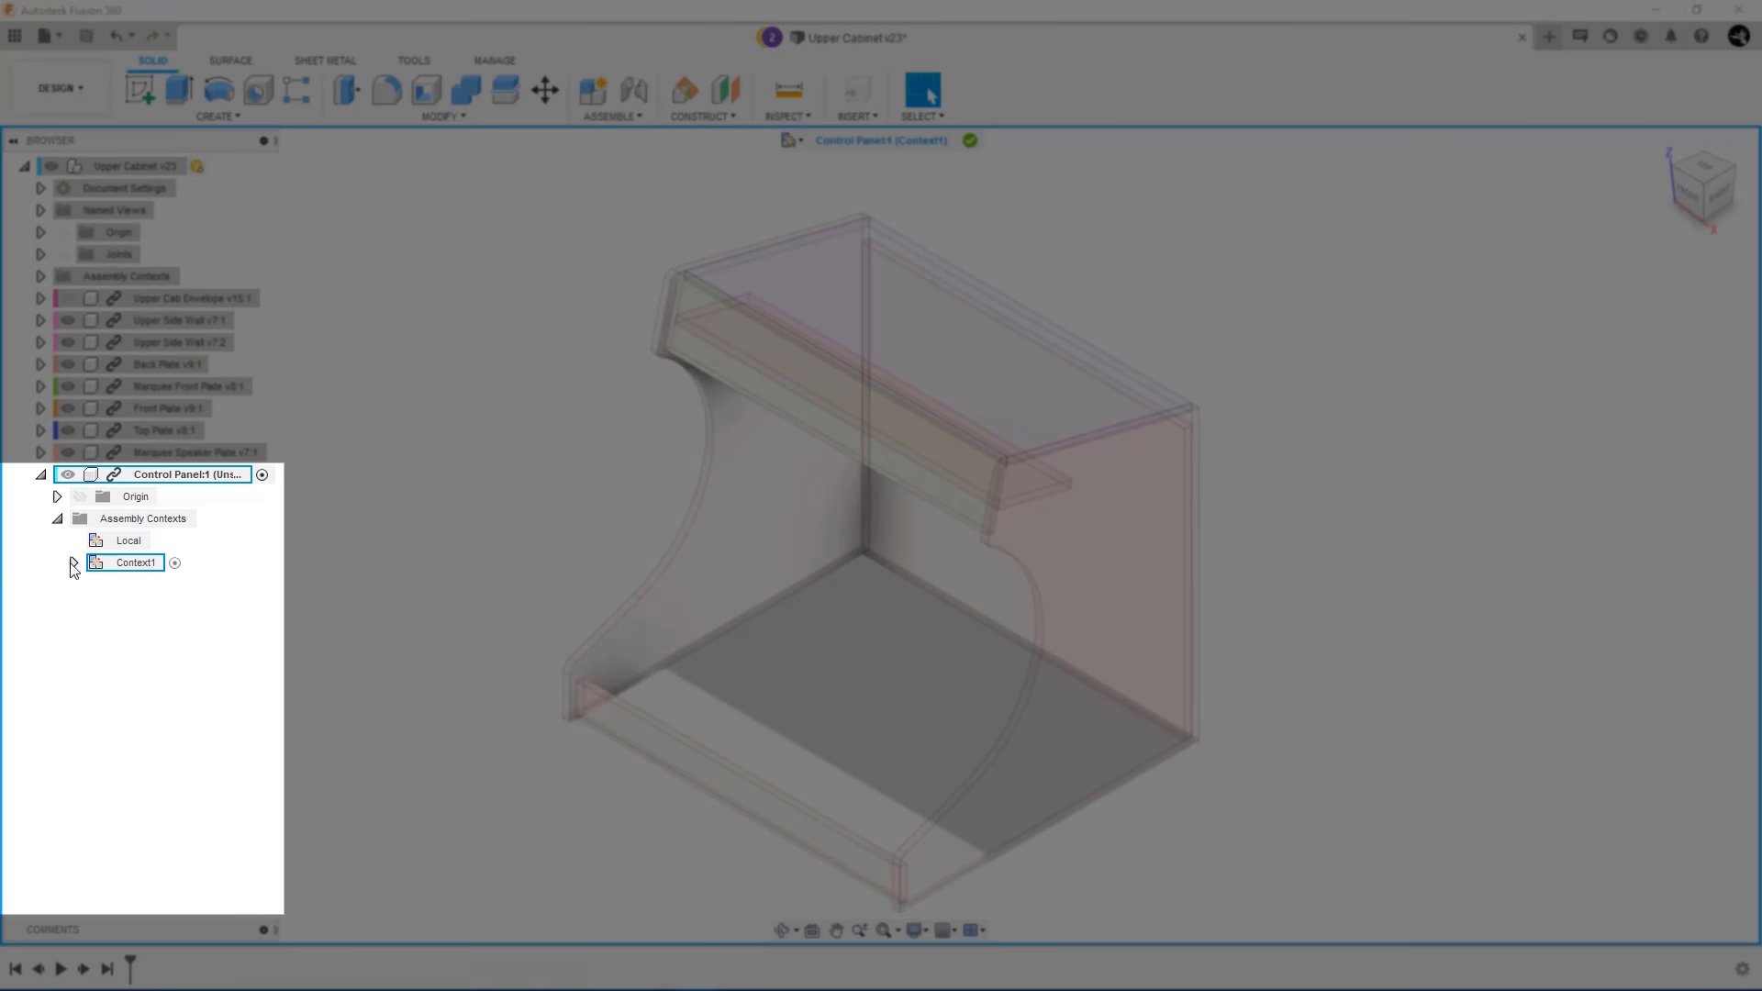
click(73, 563)
click(90, 584)
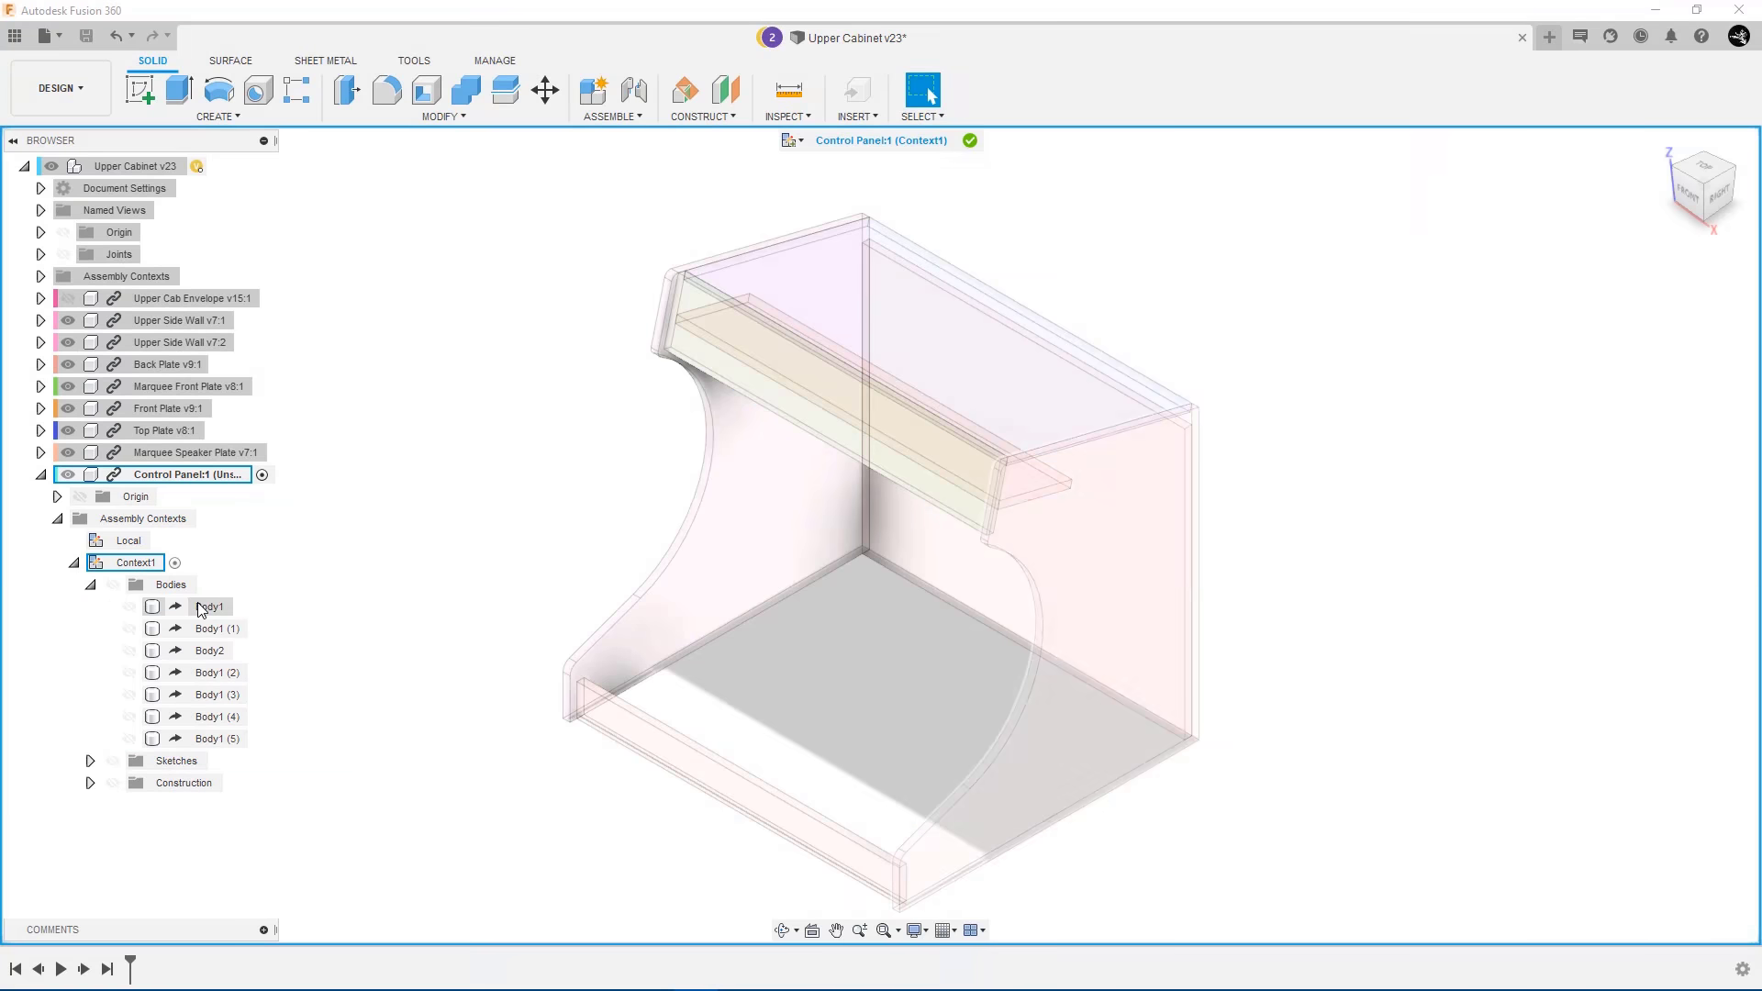
click(218, 673)
click(970, 139)
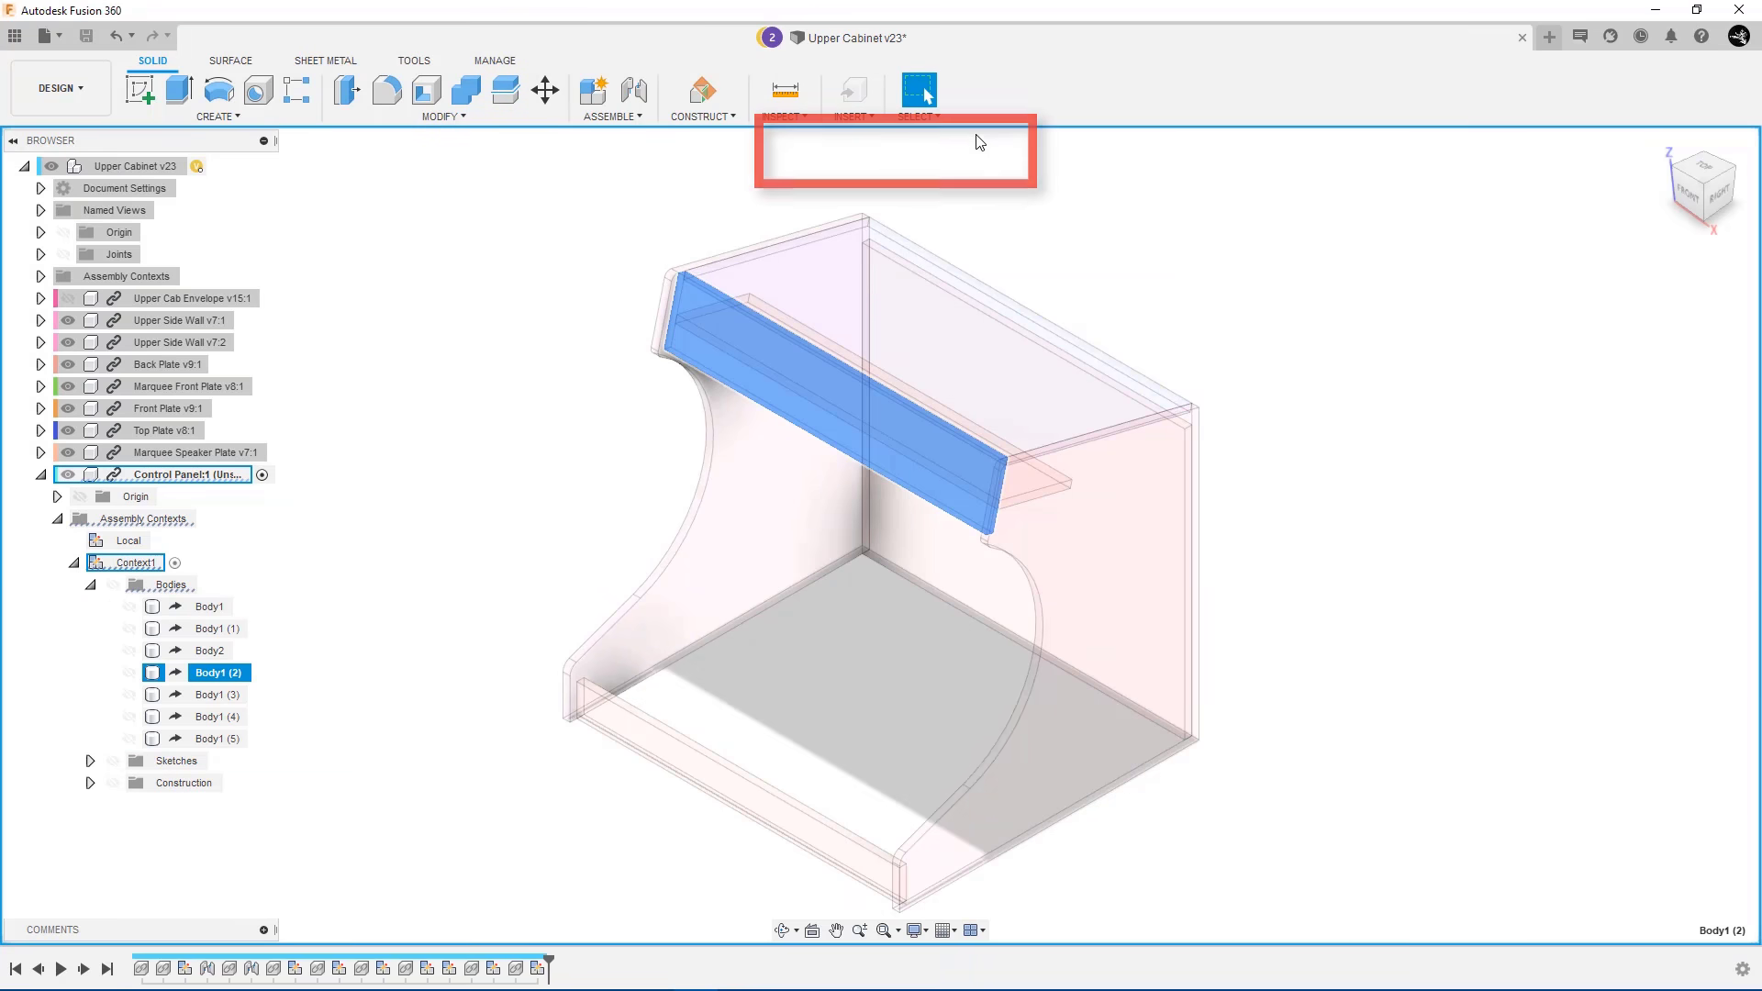
Step: Save with description 'Create Control Panel' and open Control Panel:1 as its own design
click(86, 36)
click(743, 525)
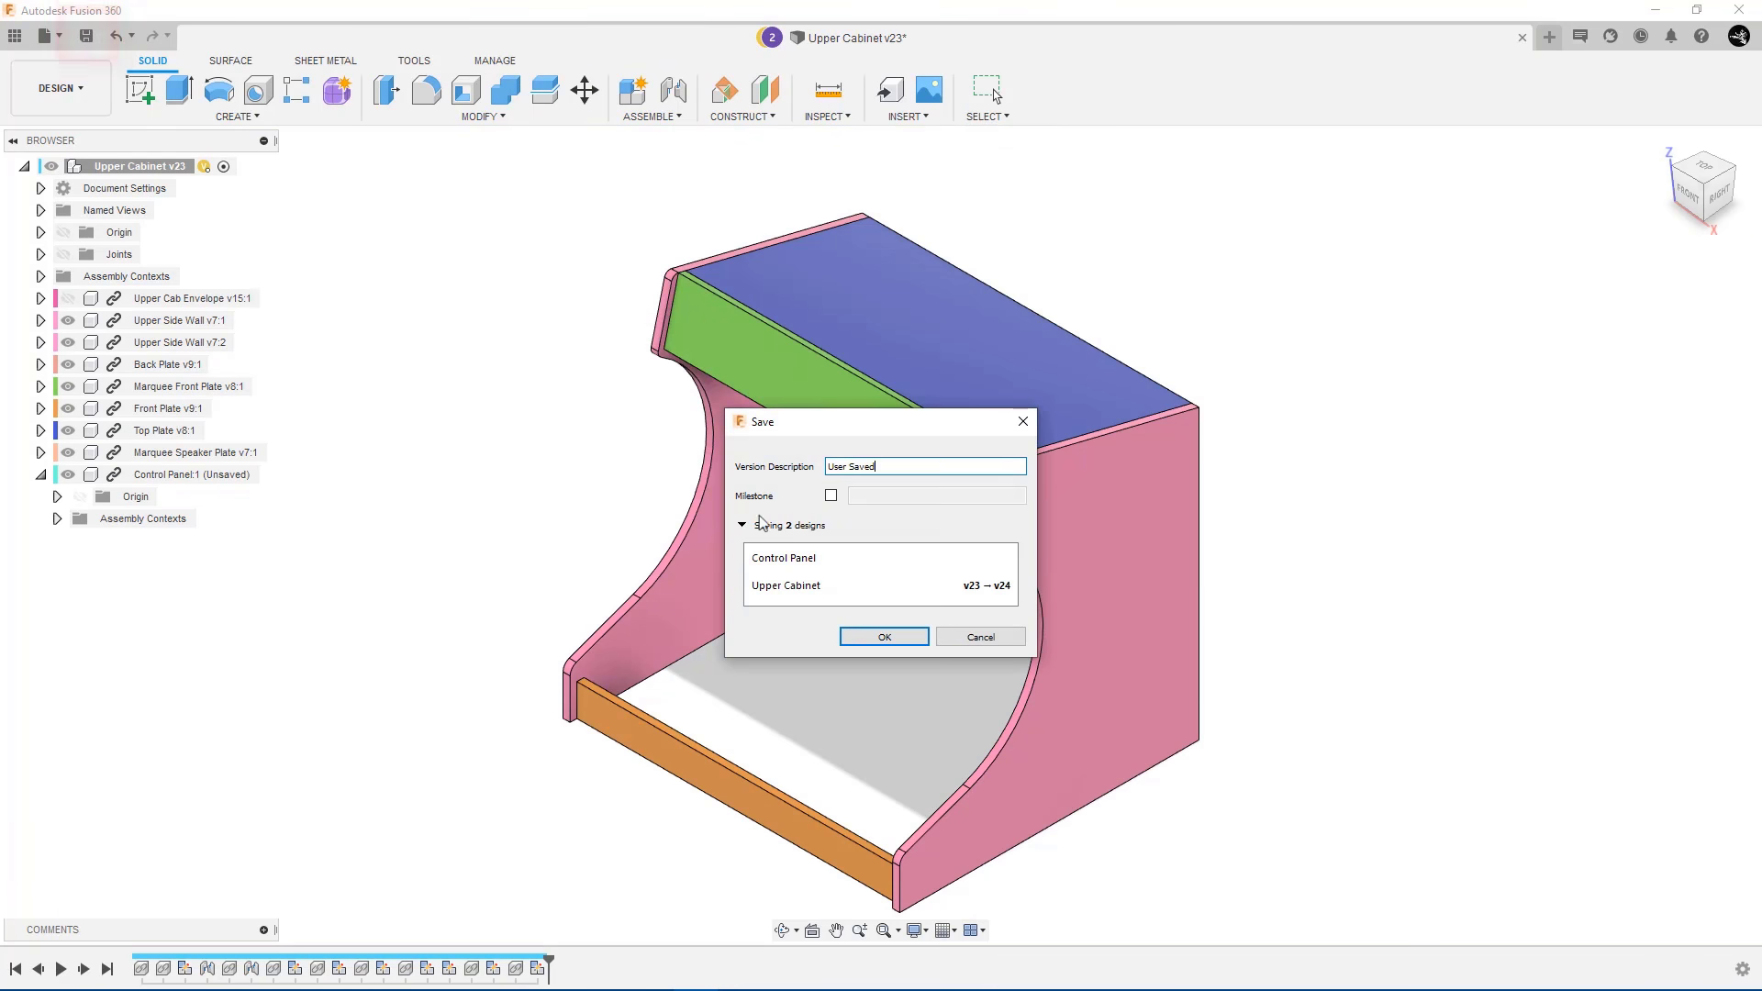
text(Create Control Panel)
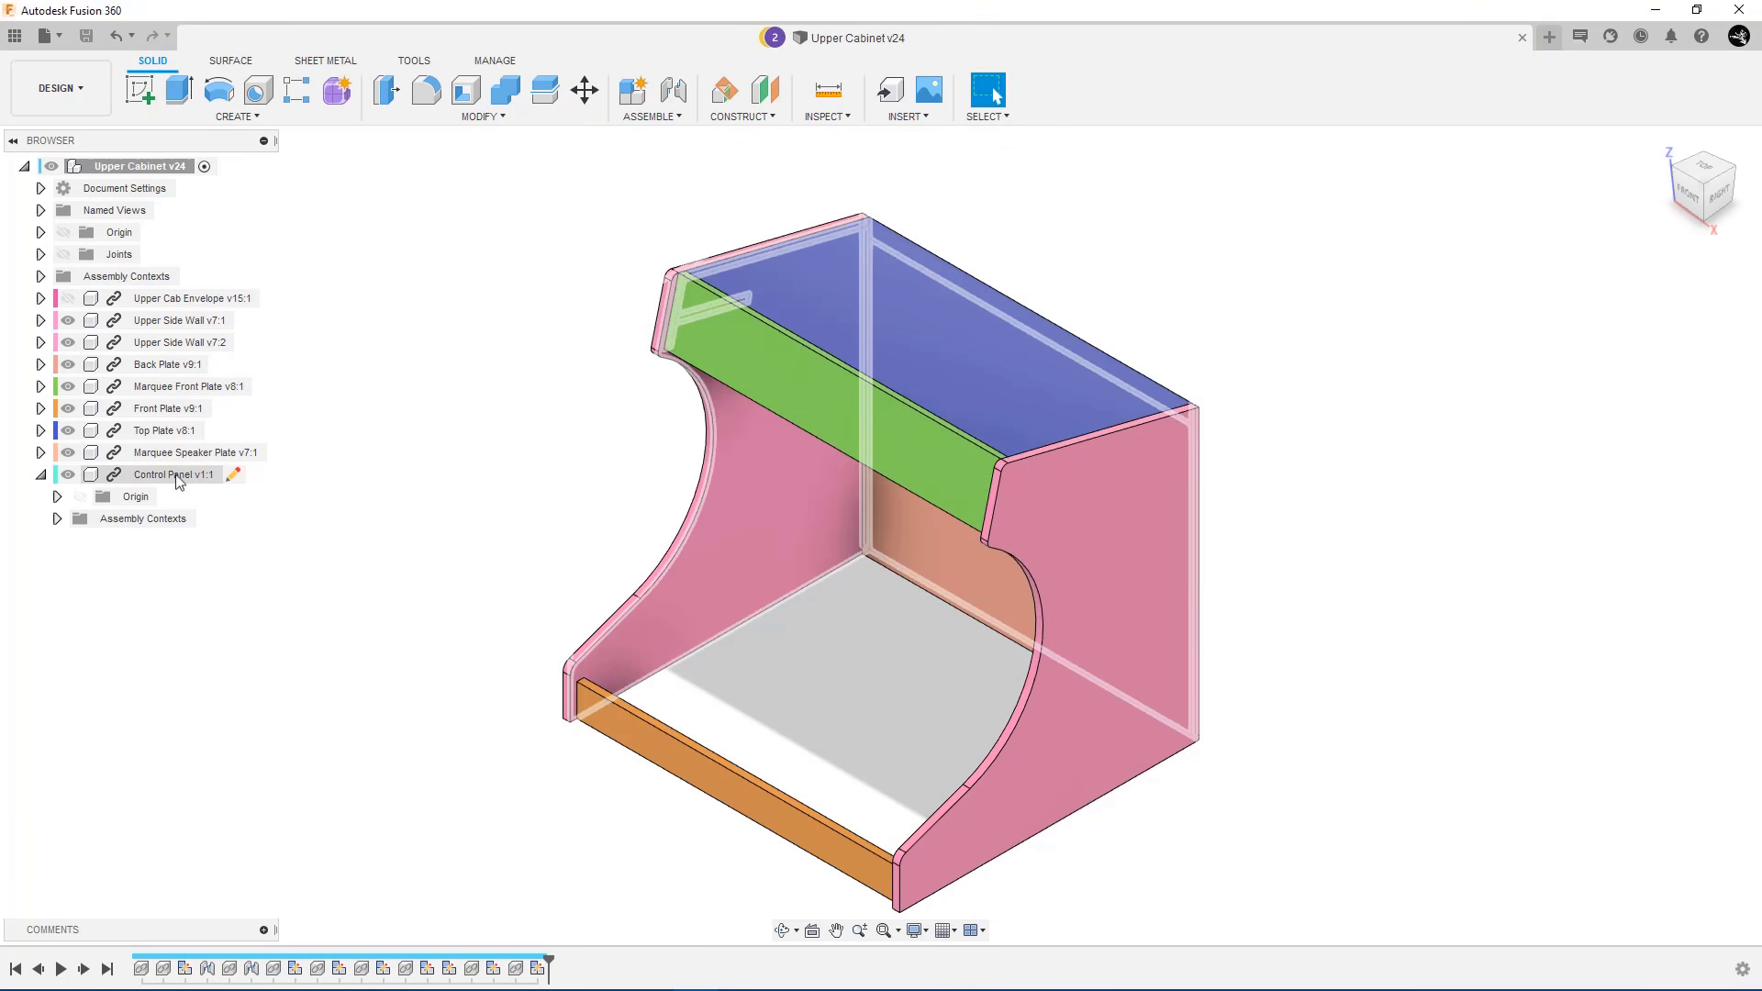
right_click(181, 477)
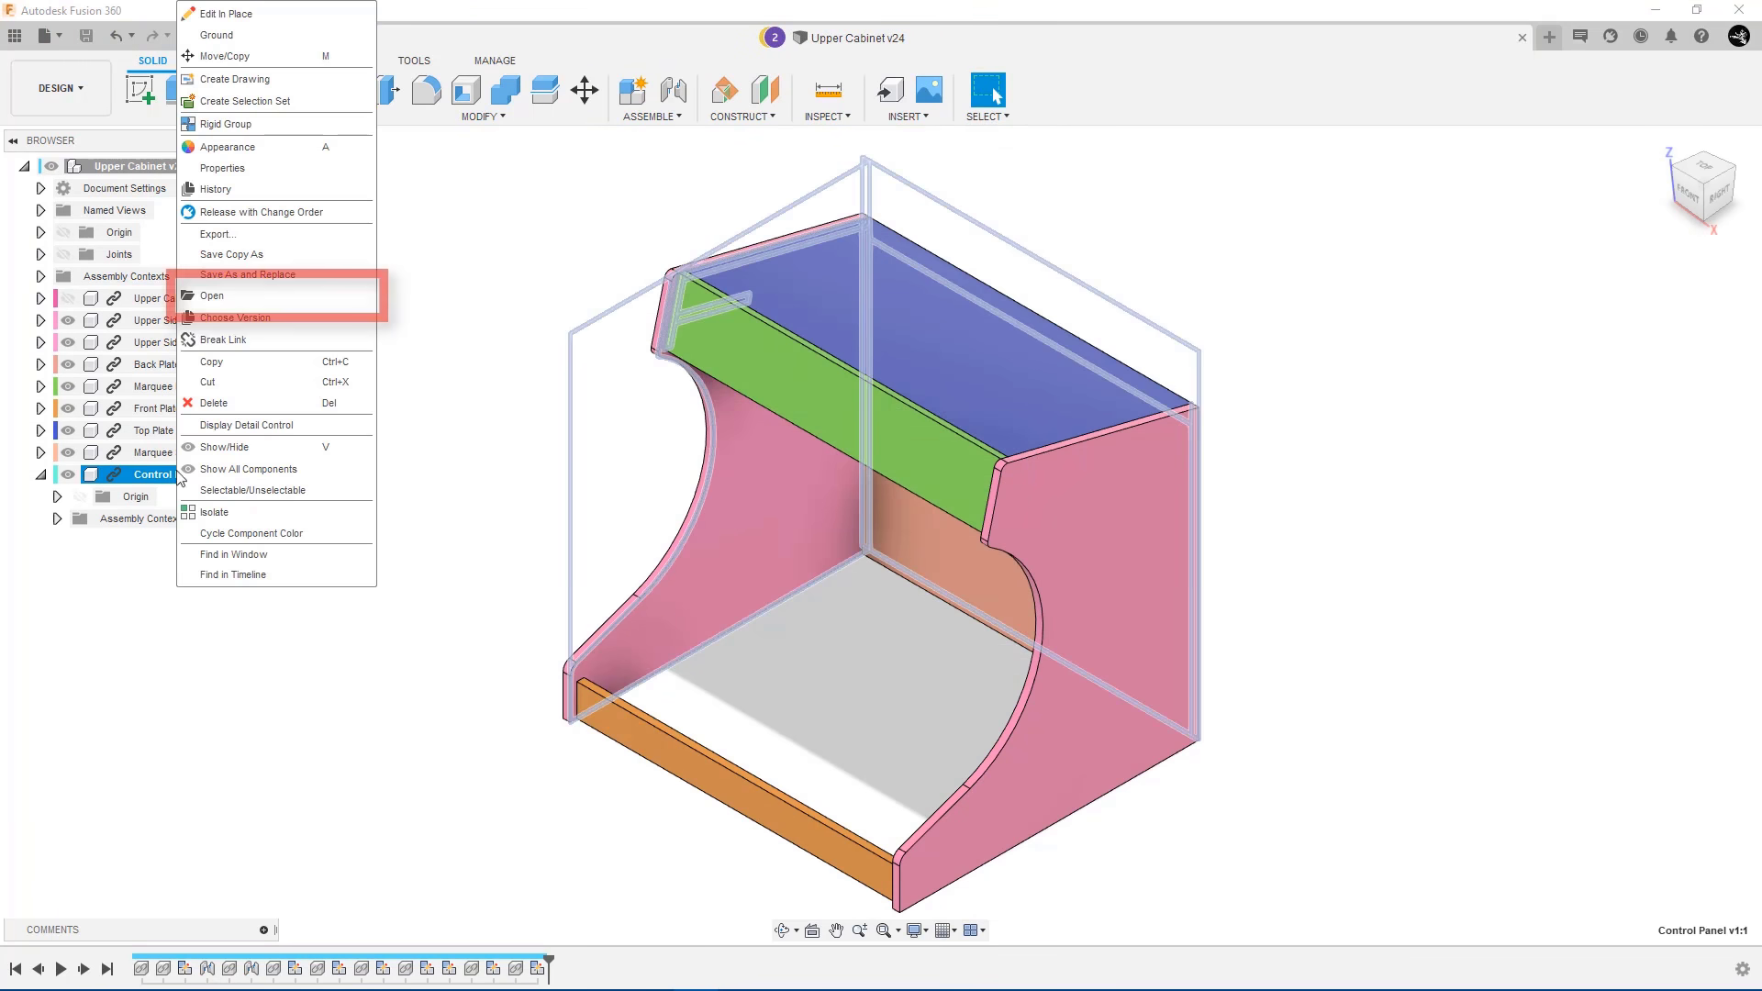
click(261, 295)
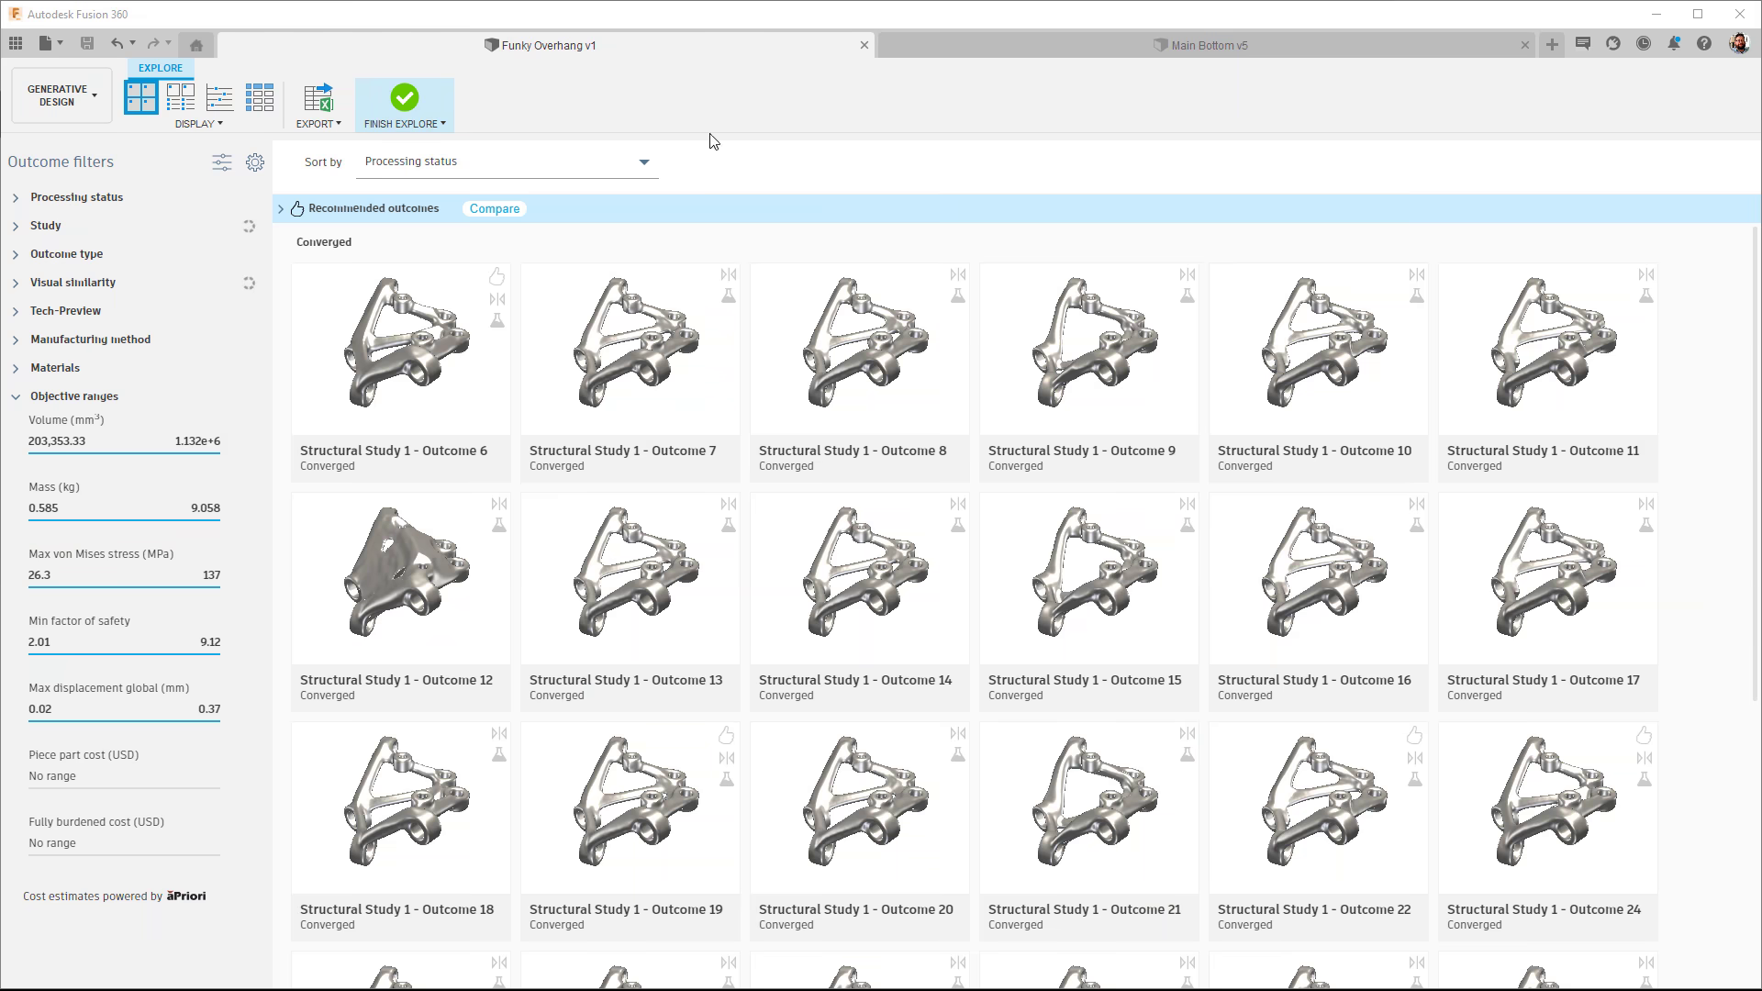
Step: Open Outcome 6 in Outcome View and orbit its 3D model
double_click(408, 323)
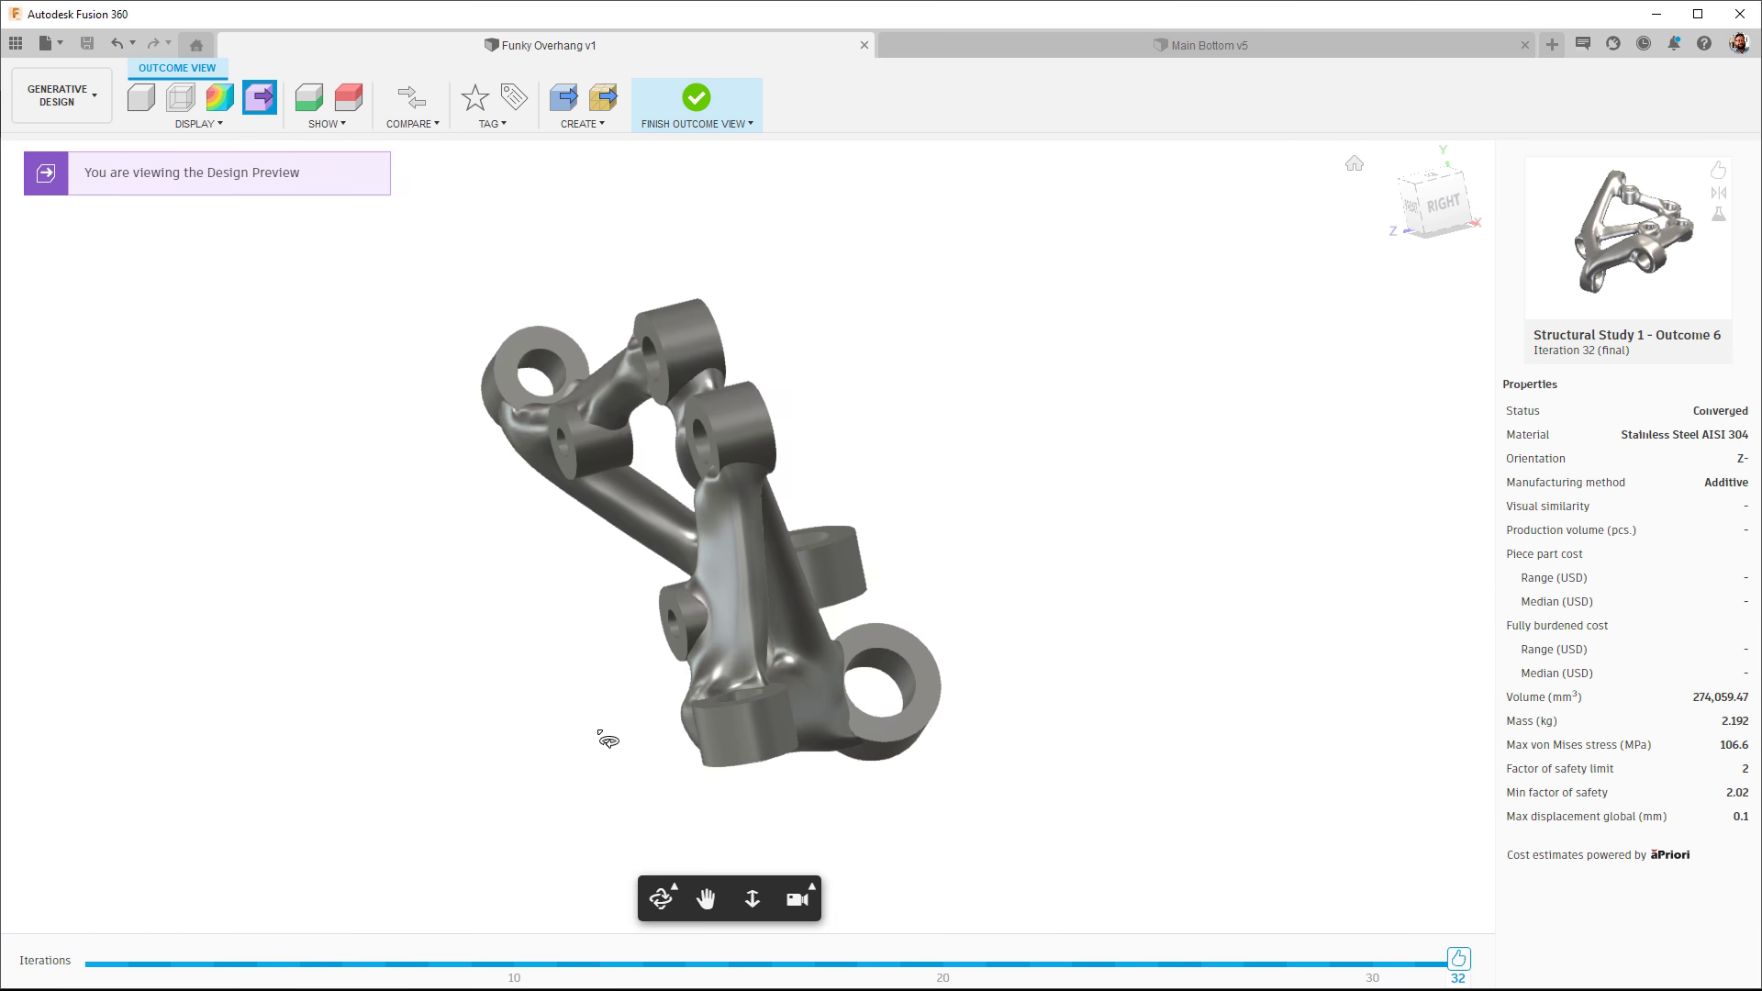
shift+middle_drag(607, 740, 1049, 330)
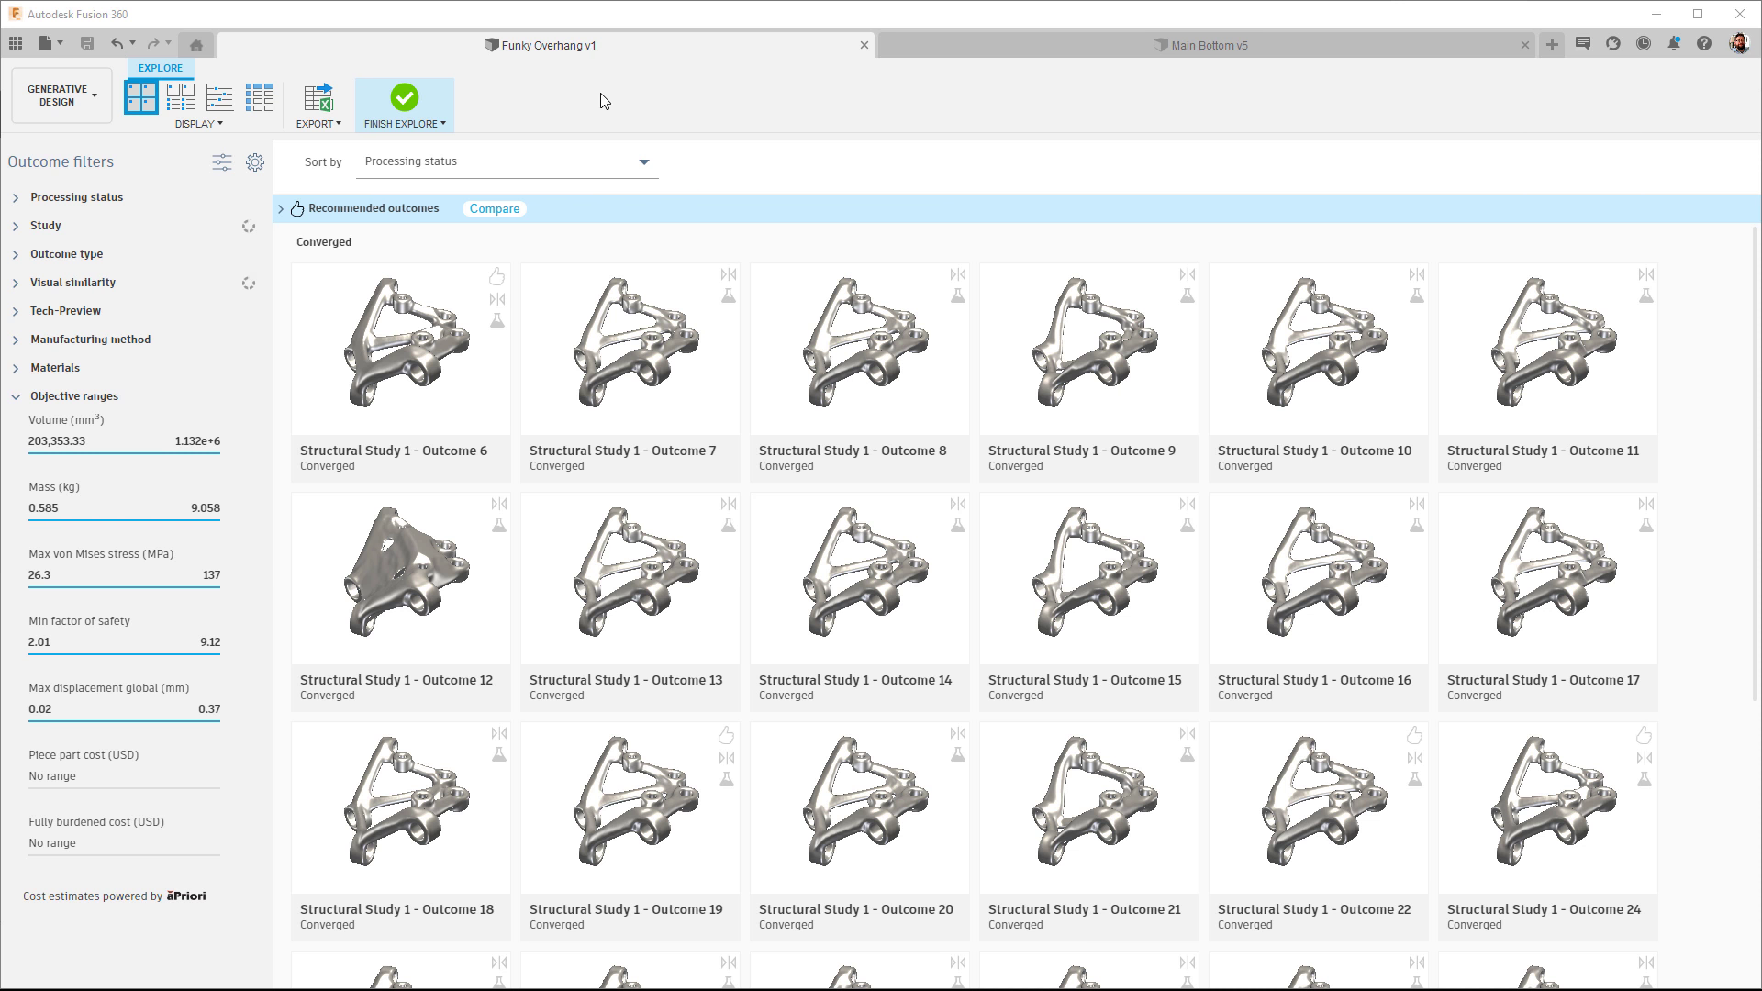
Step: Export the outcome data to Funky Overhang.csv
click(313, 97)
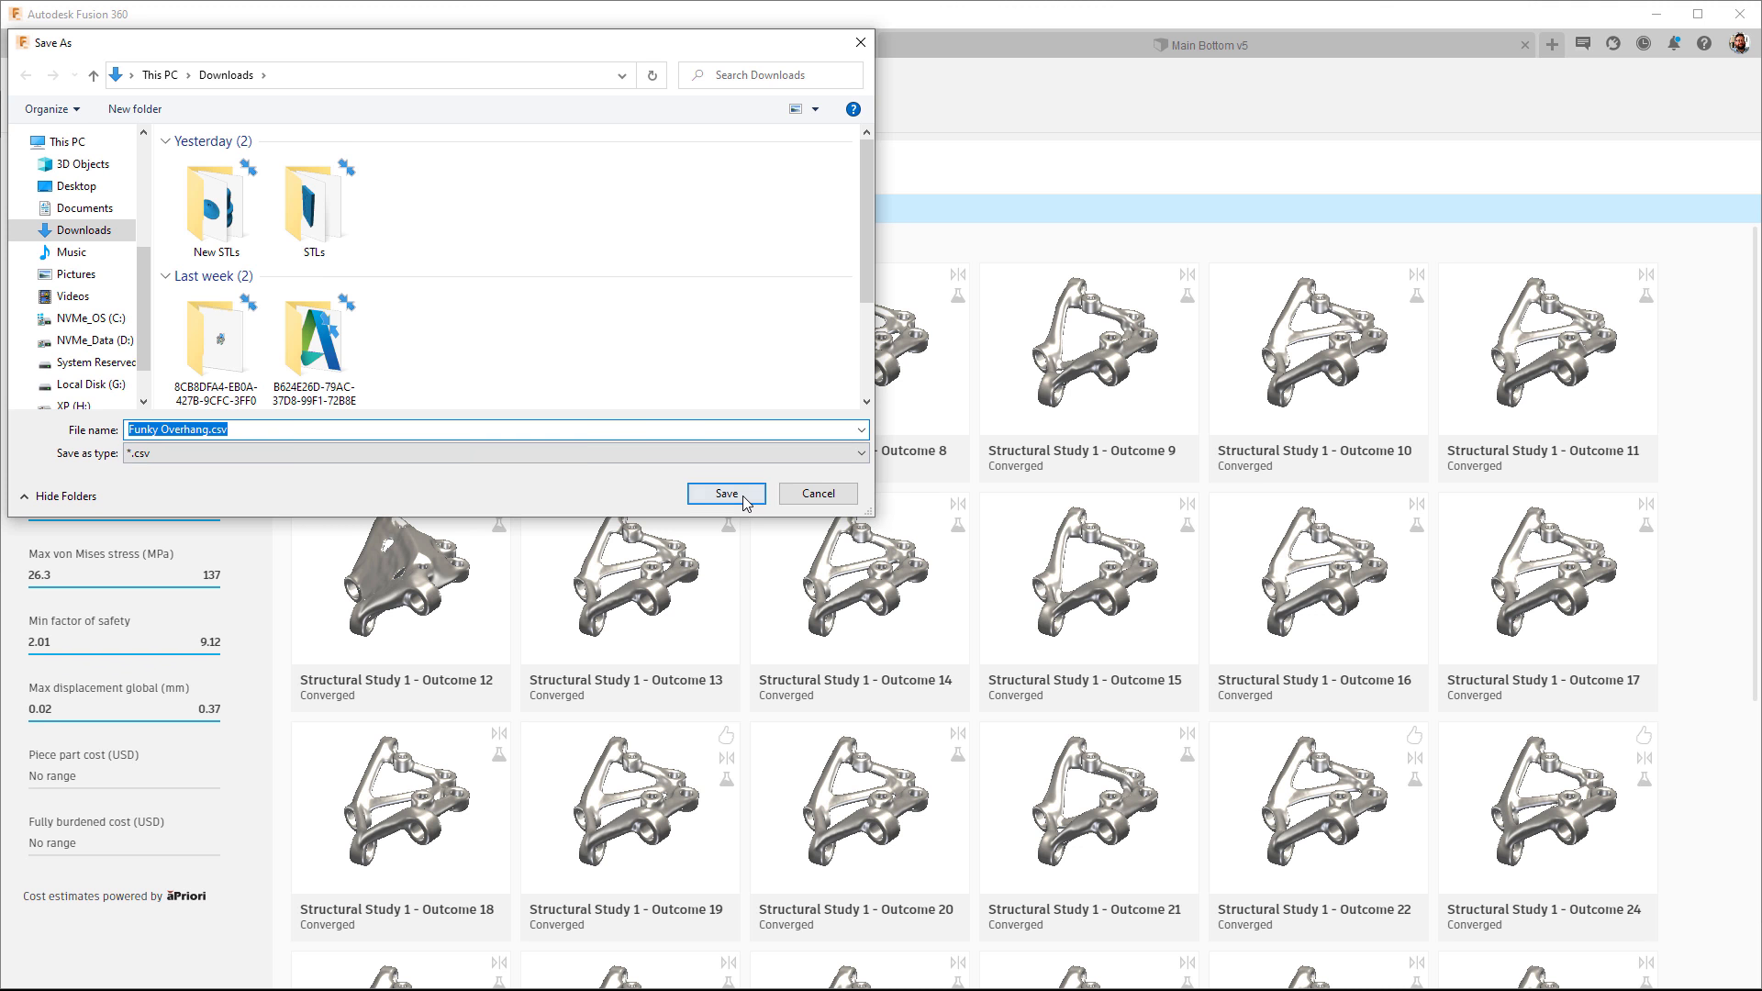
click(713, 495)
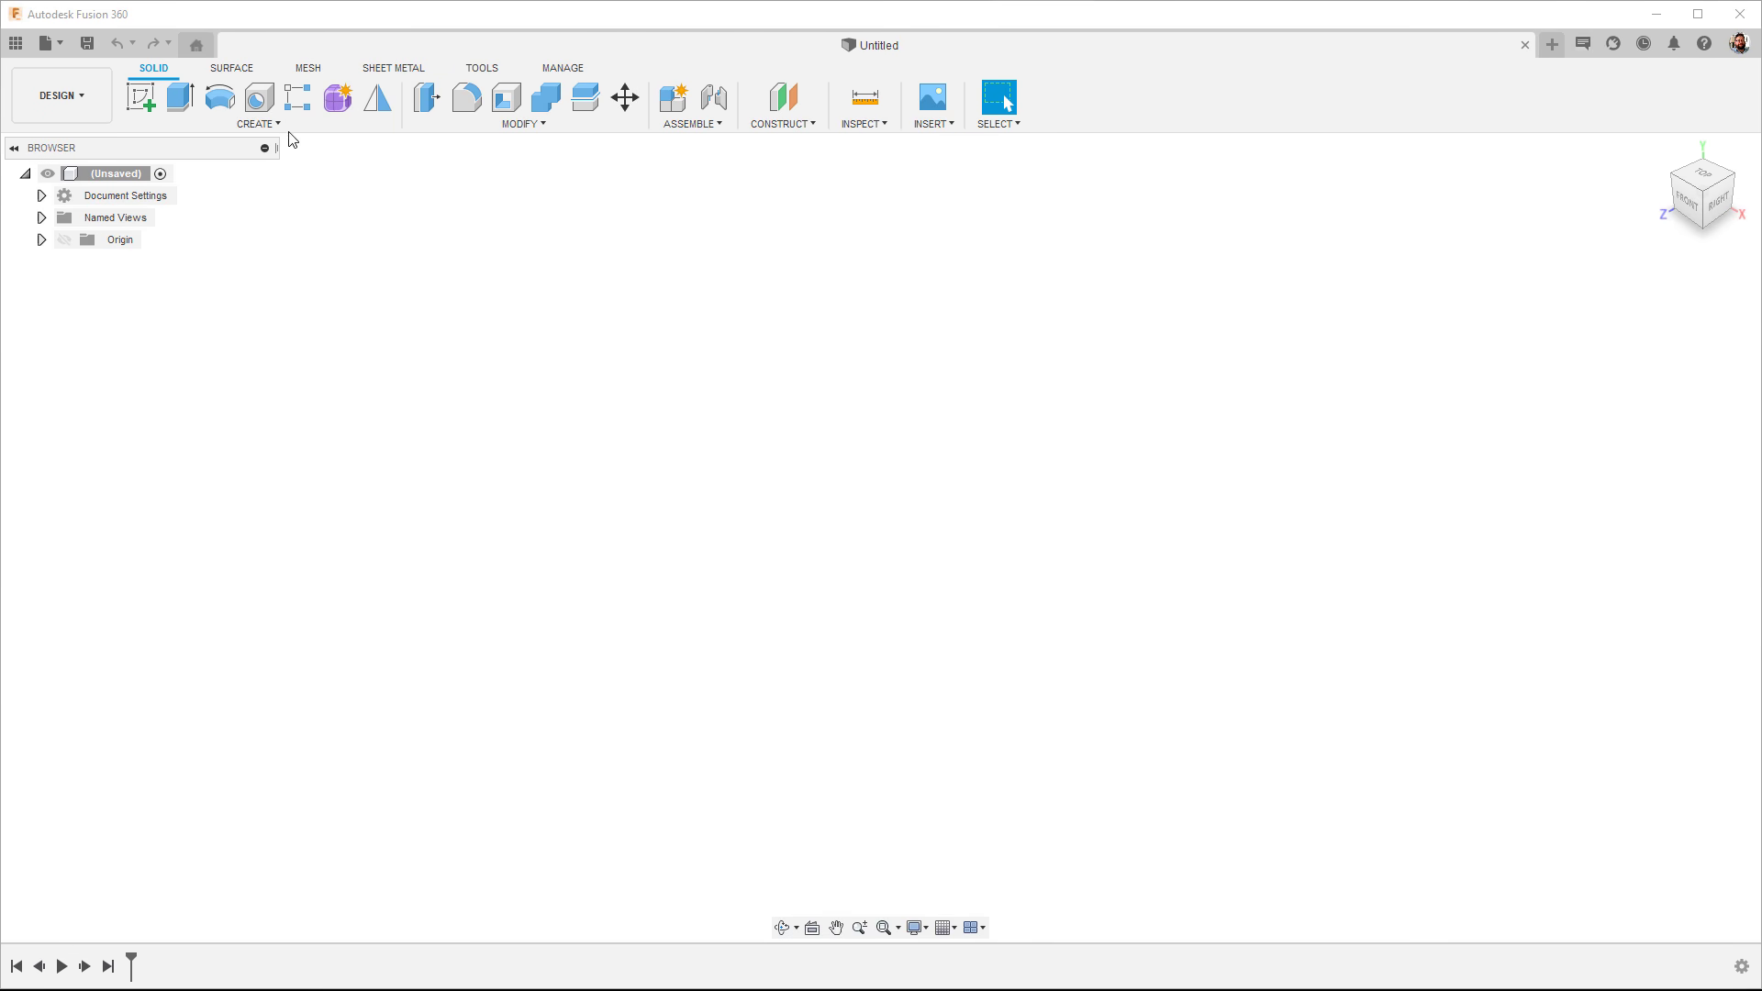
Step: Insert Subwoofer_lower_body.stl from Downloads, rotated so its open top faces up
click(298, 67)
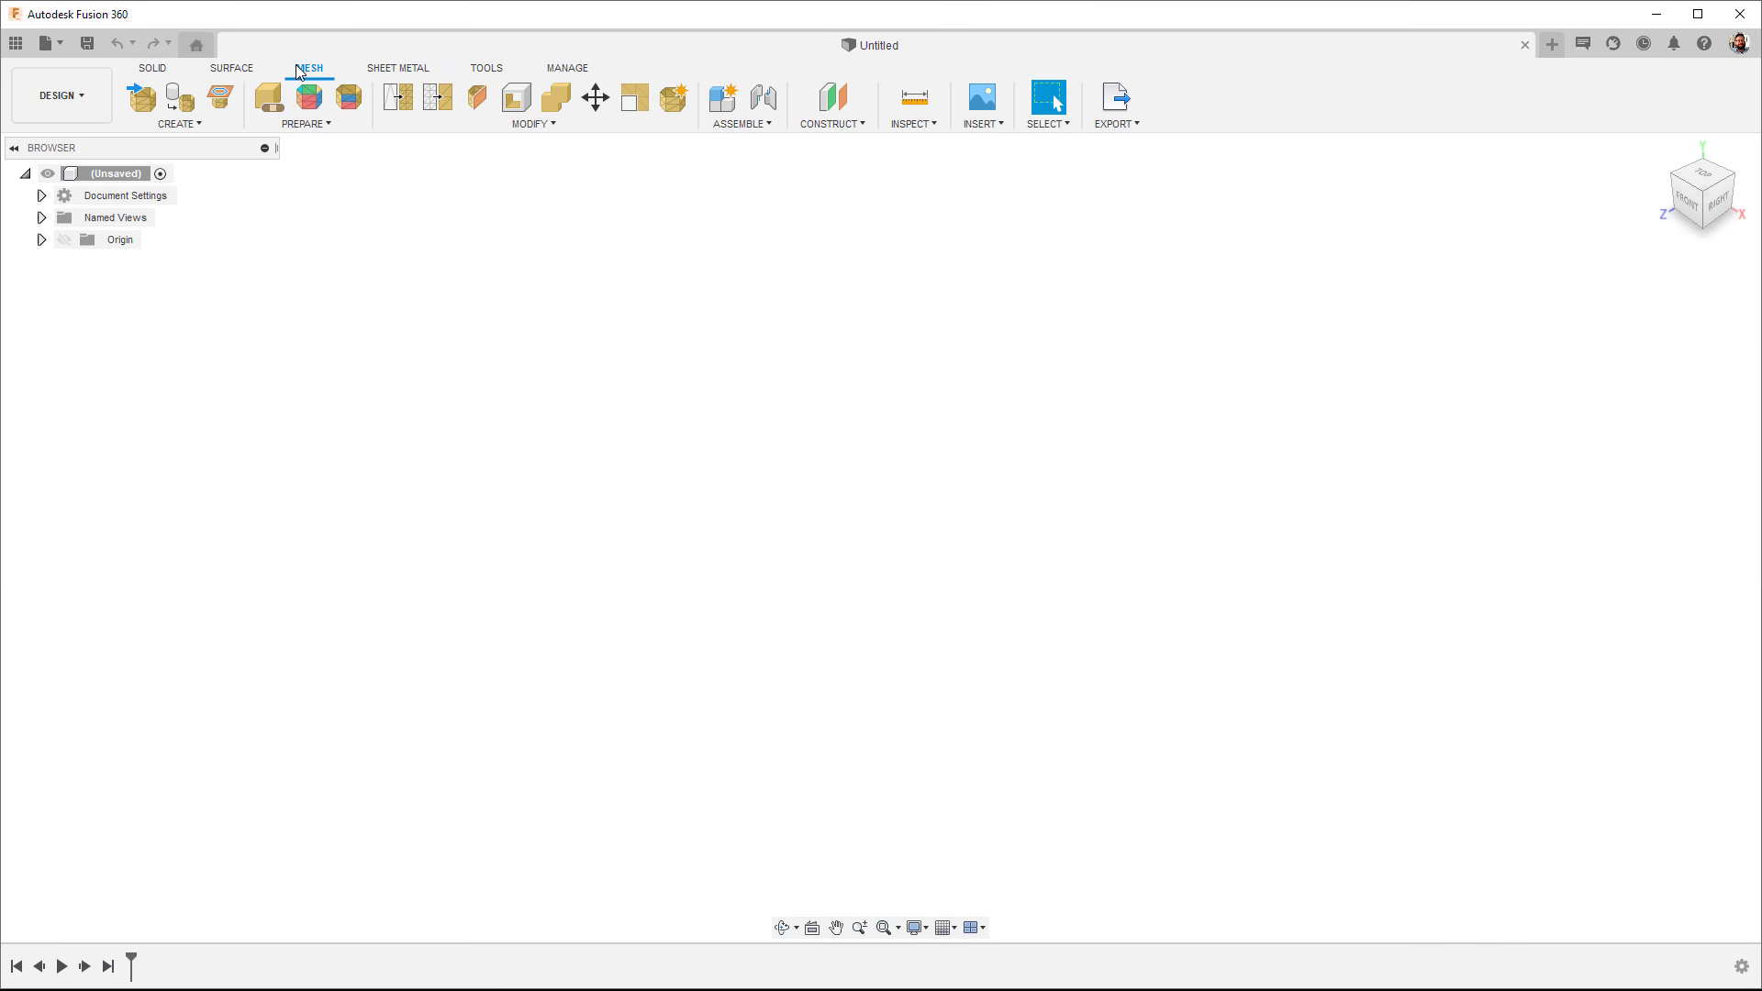
click(139, 98)
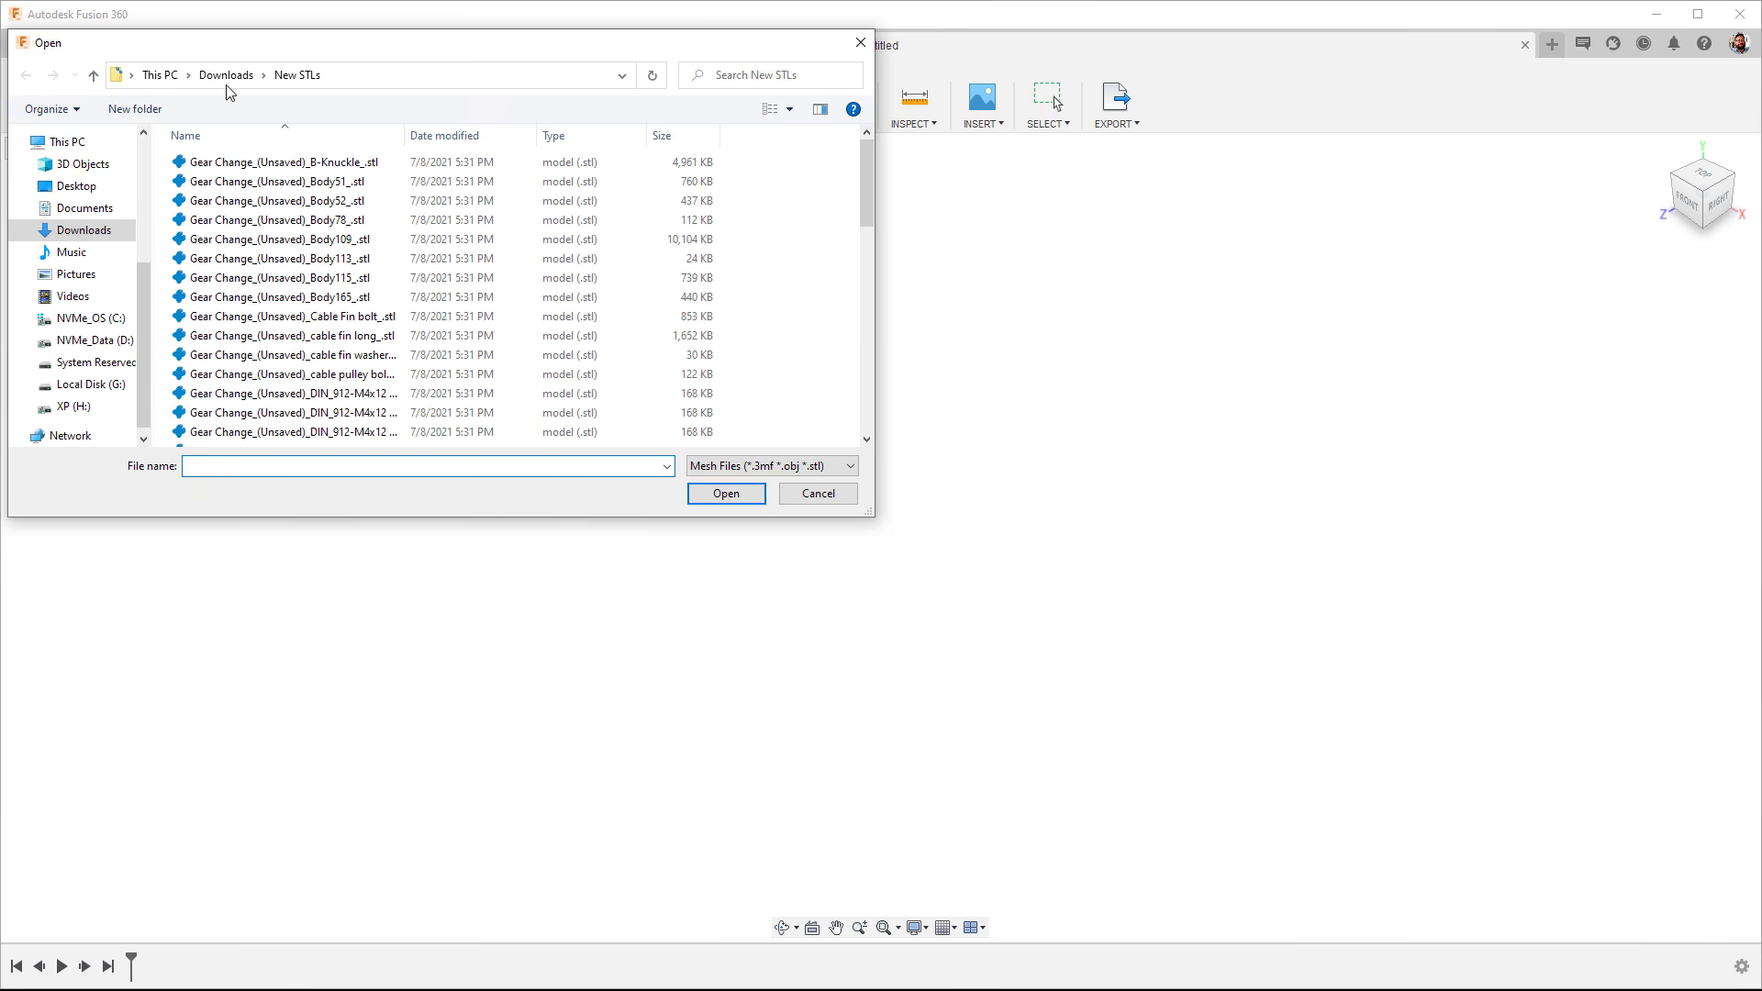
click(226, 75)
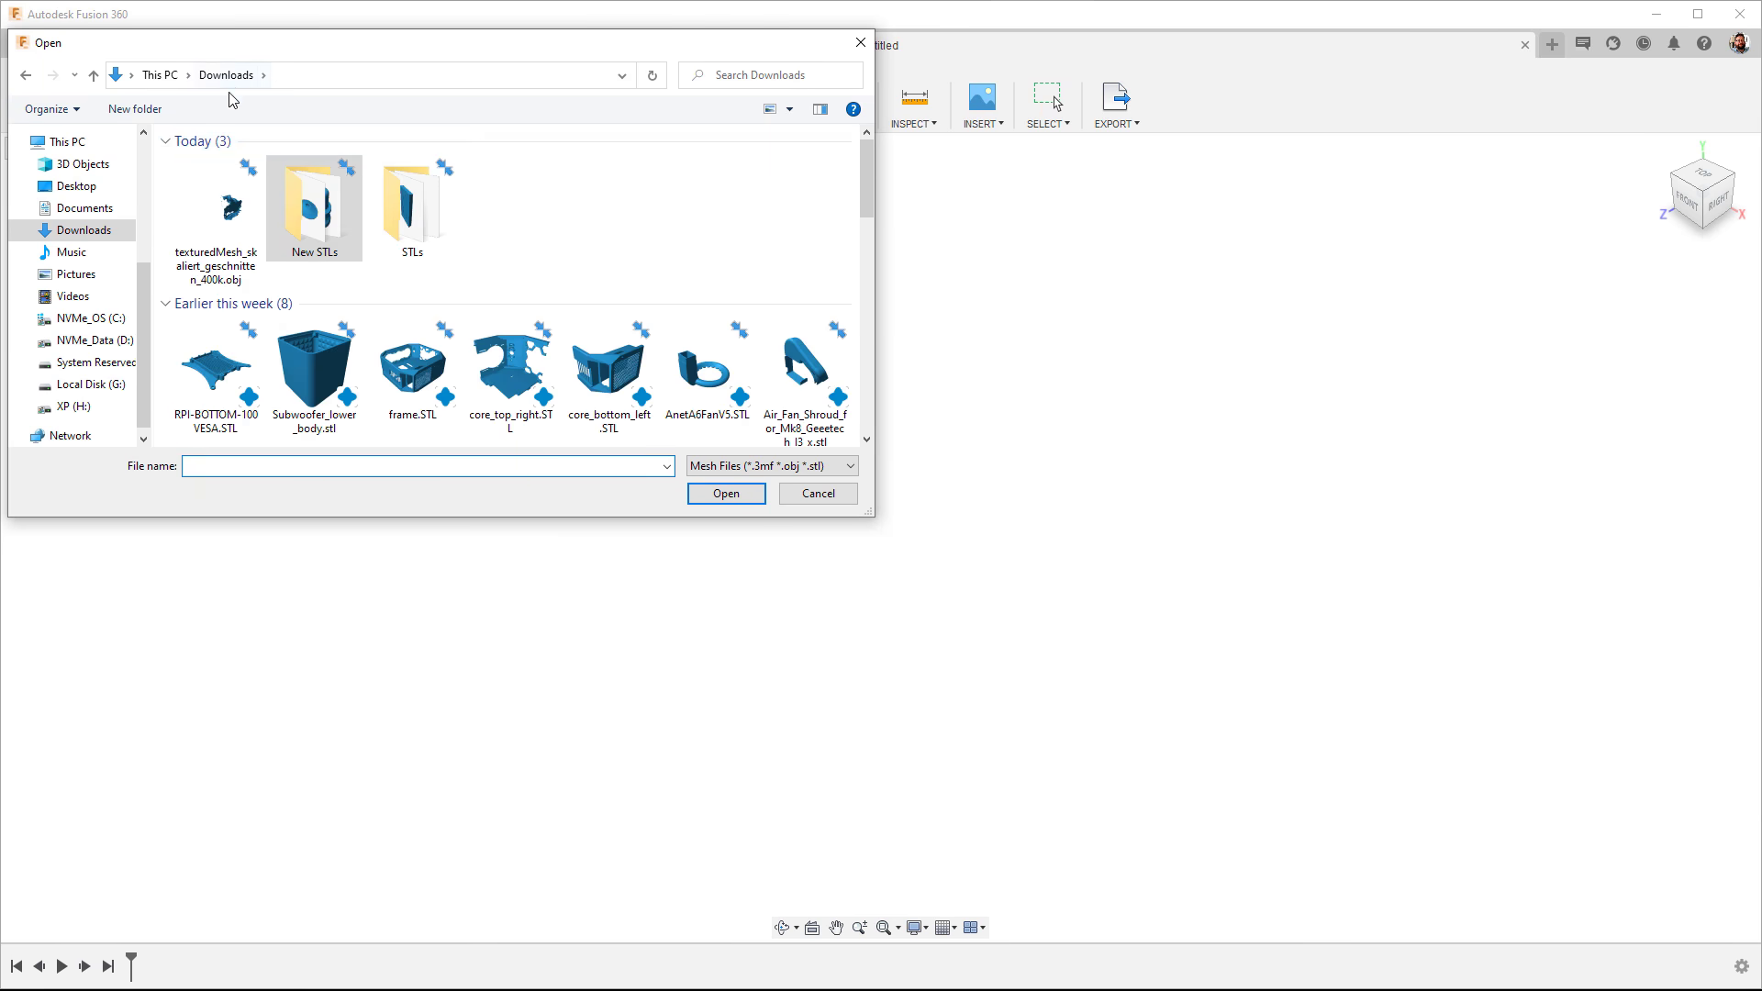
click(300, 377)
click(721, 494)
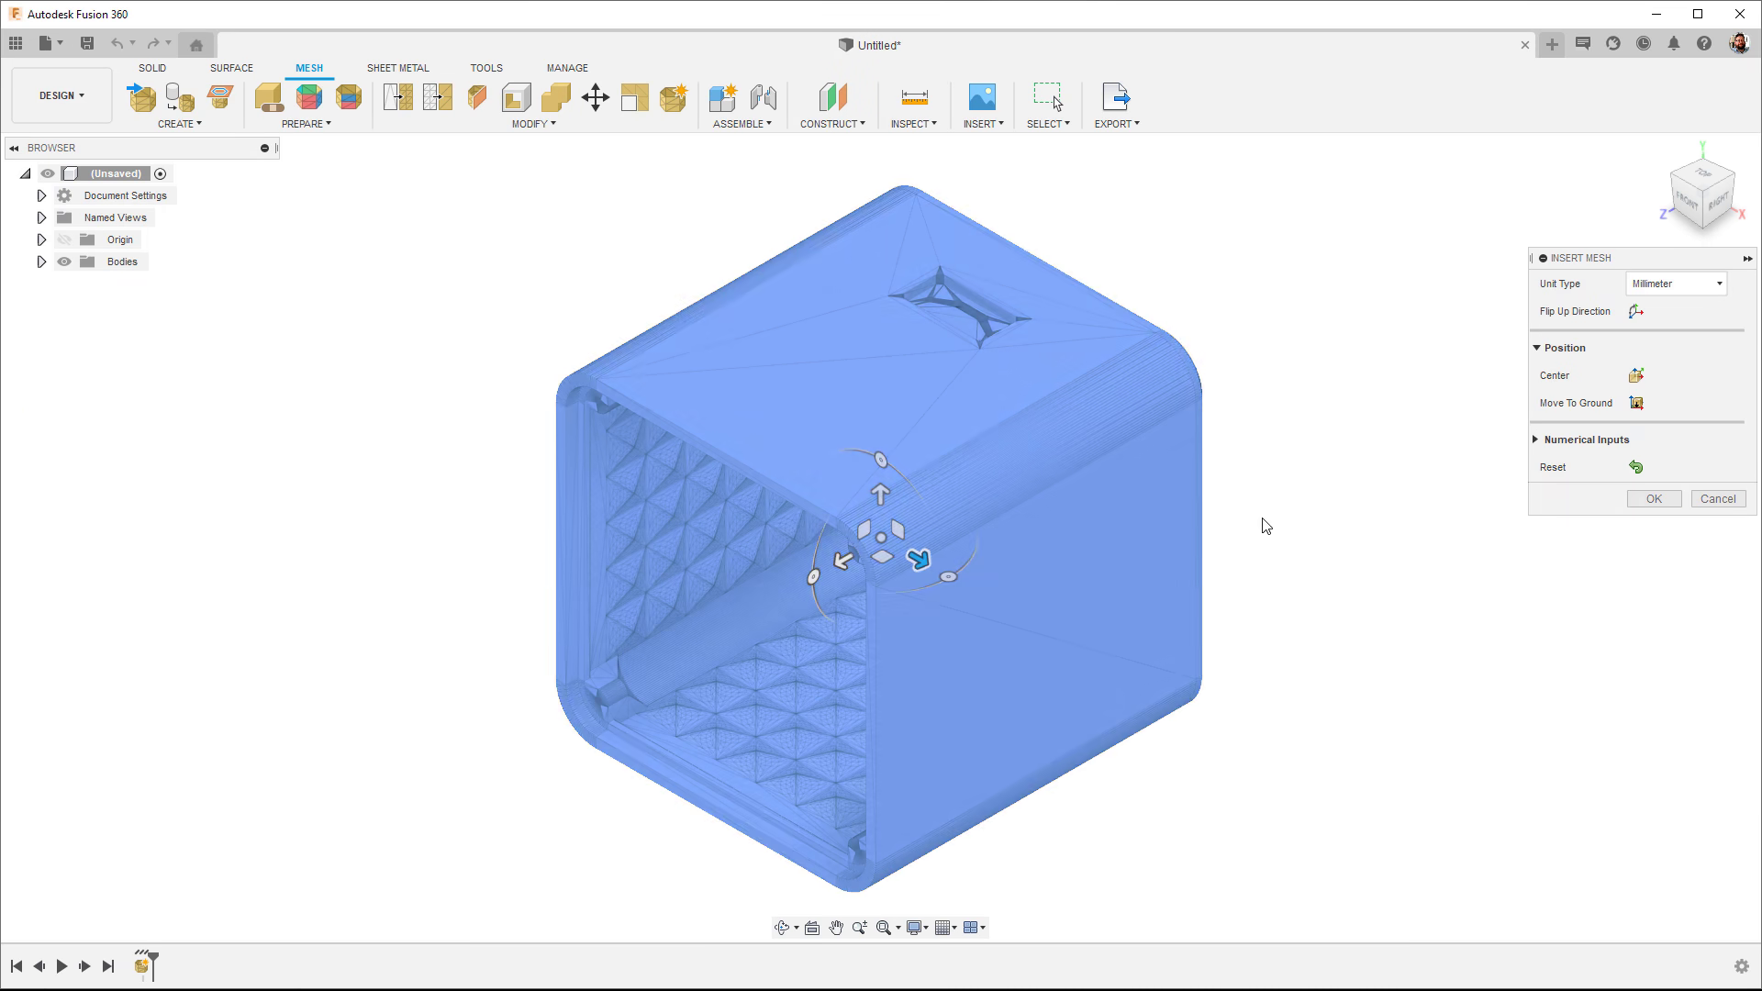
drag(813, 576, 881, 459)
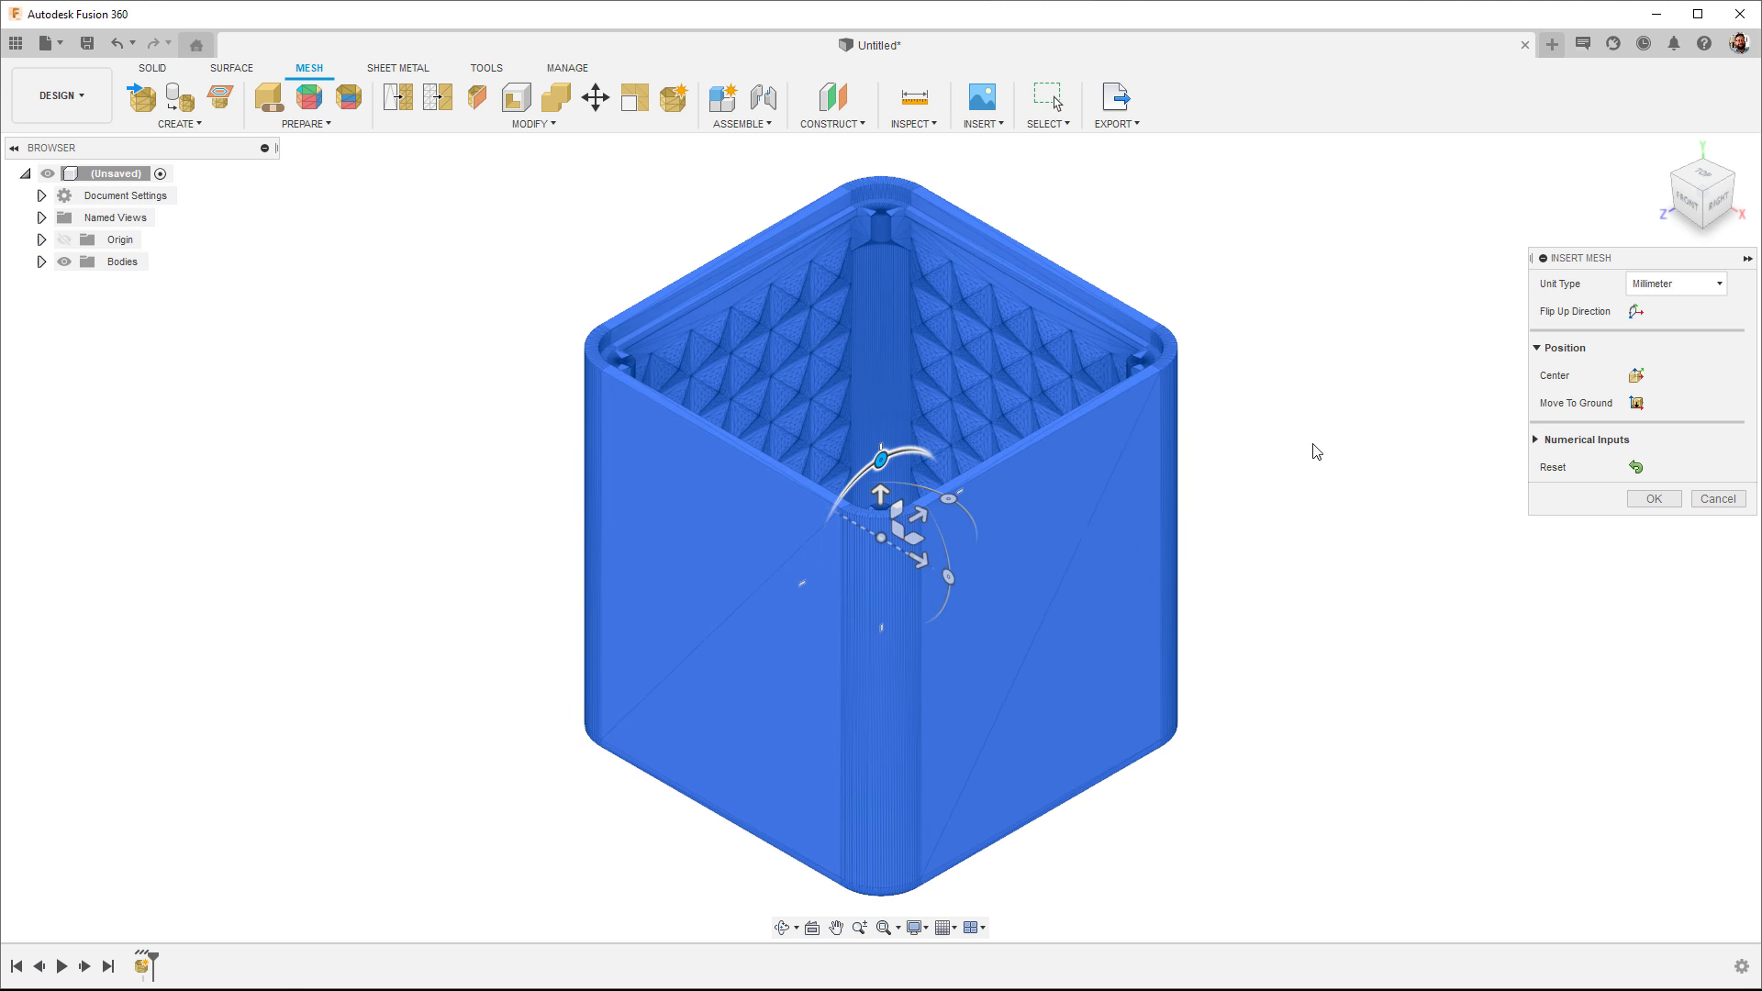
click(1652, 500)
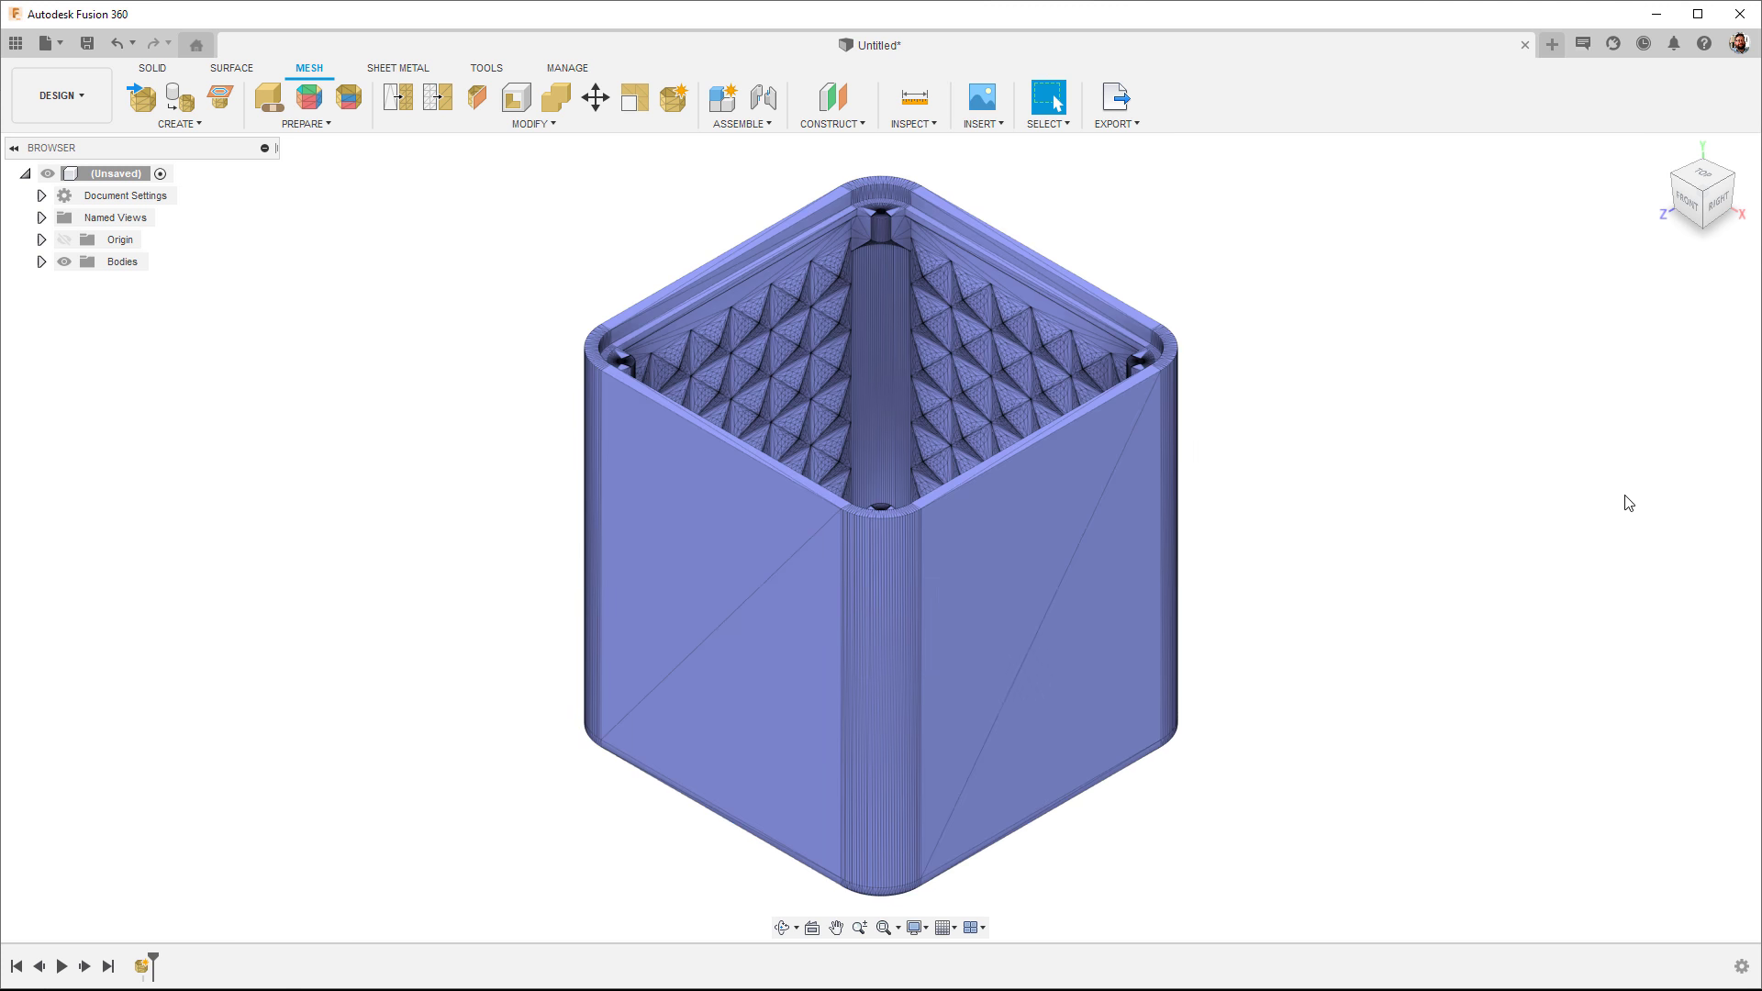
Step: Start Generate Face Groups on the mesh with type set to Accurate, previewing the result
click(37, 263)
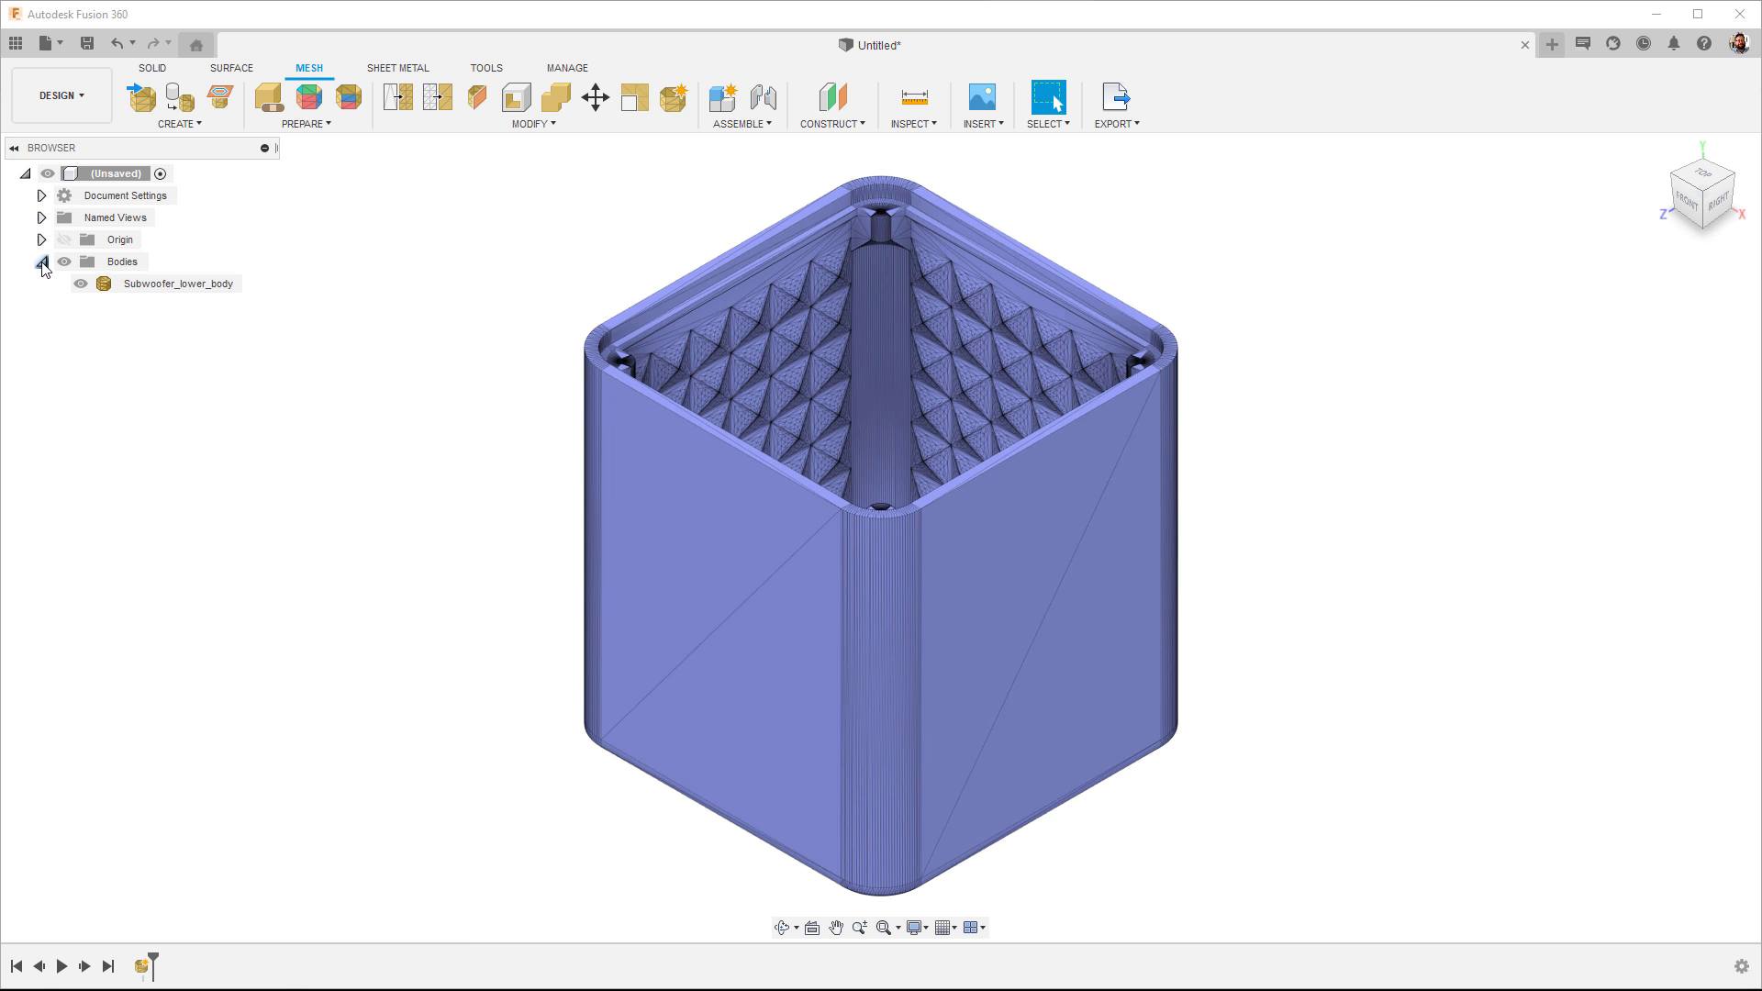
click(312, 96)
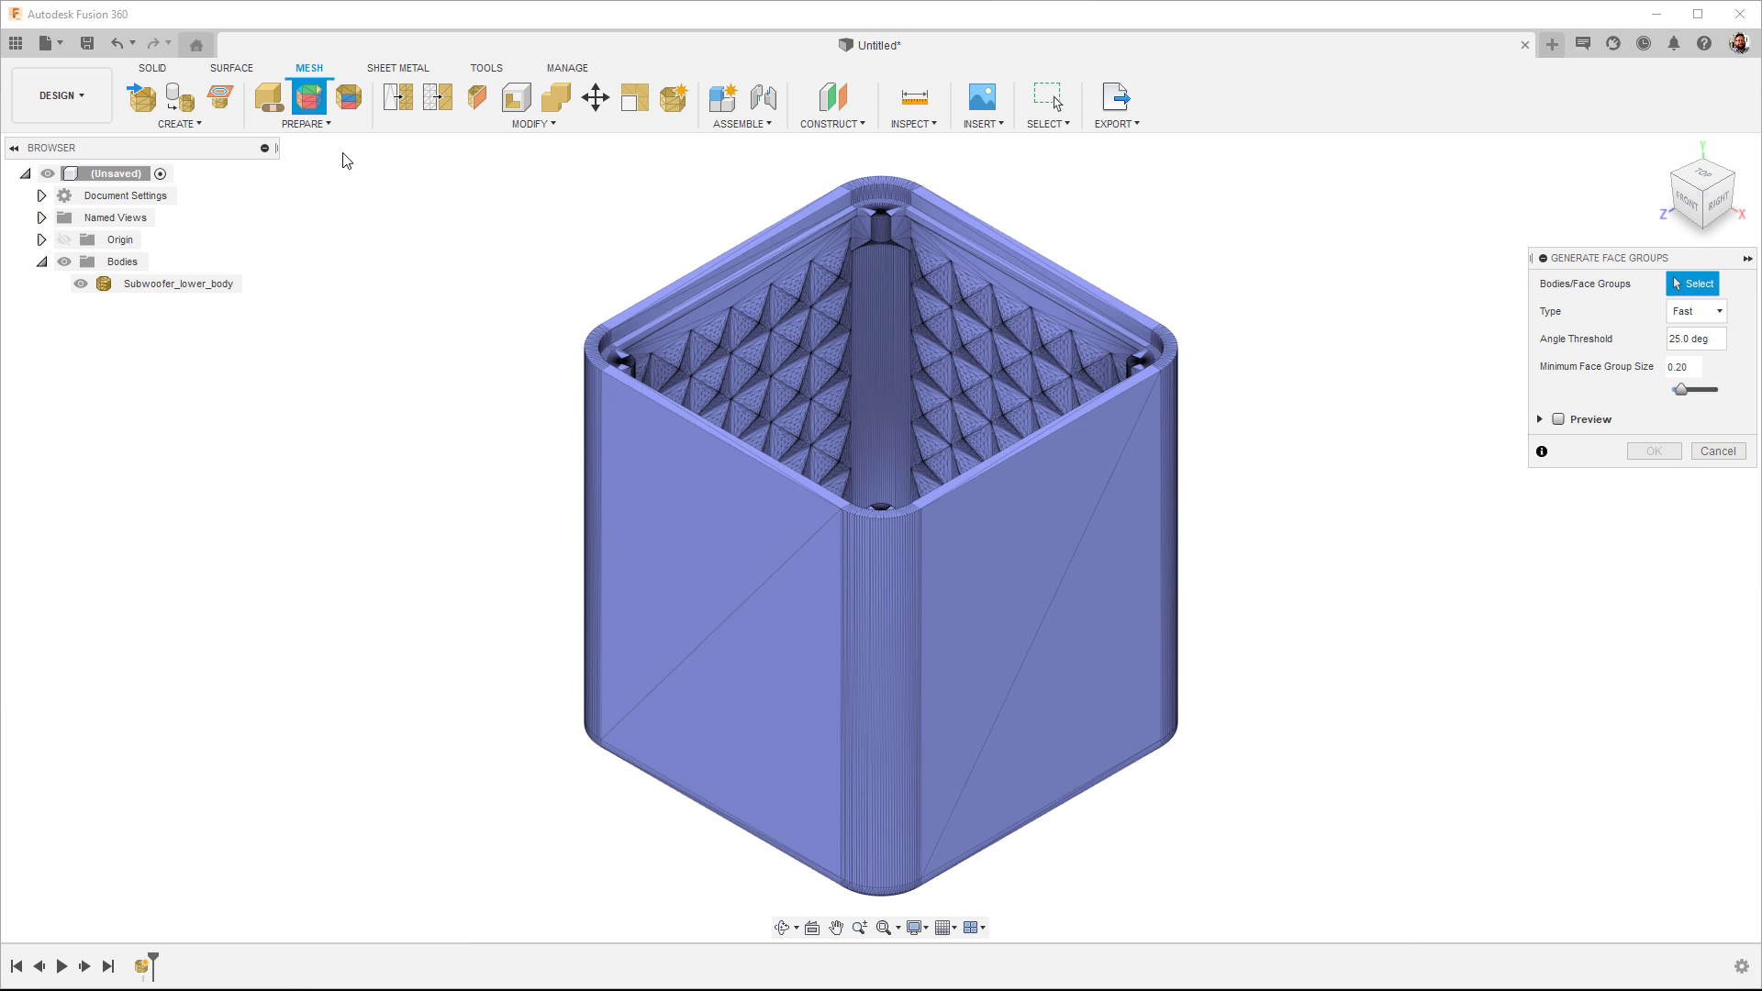
click(1704, 314)
click(1705, 357)
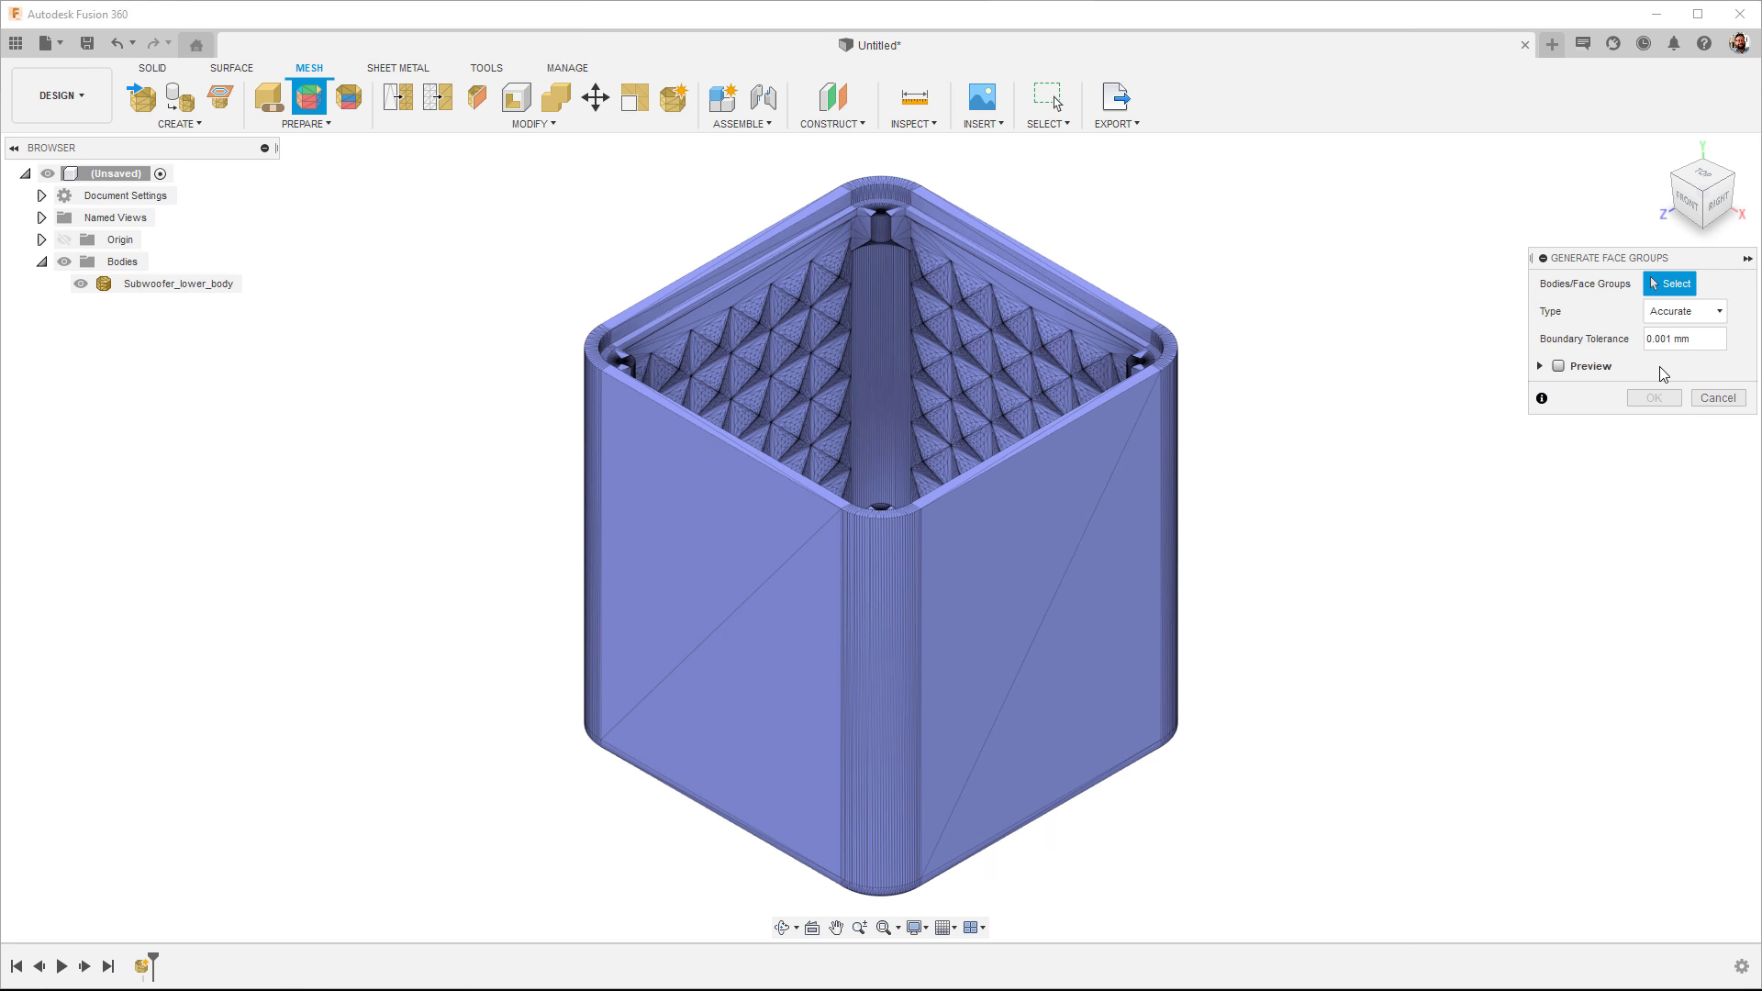
click(1562, 372)
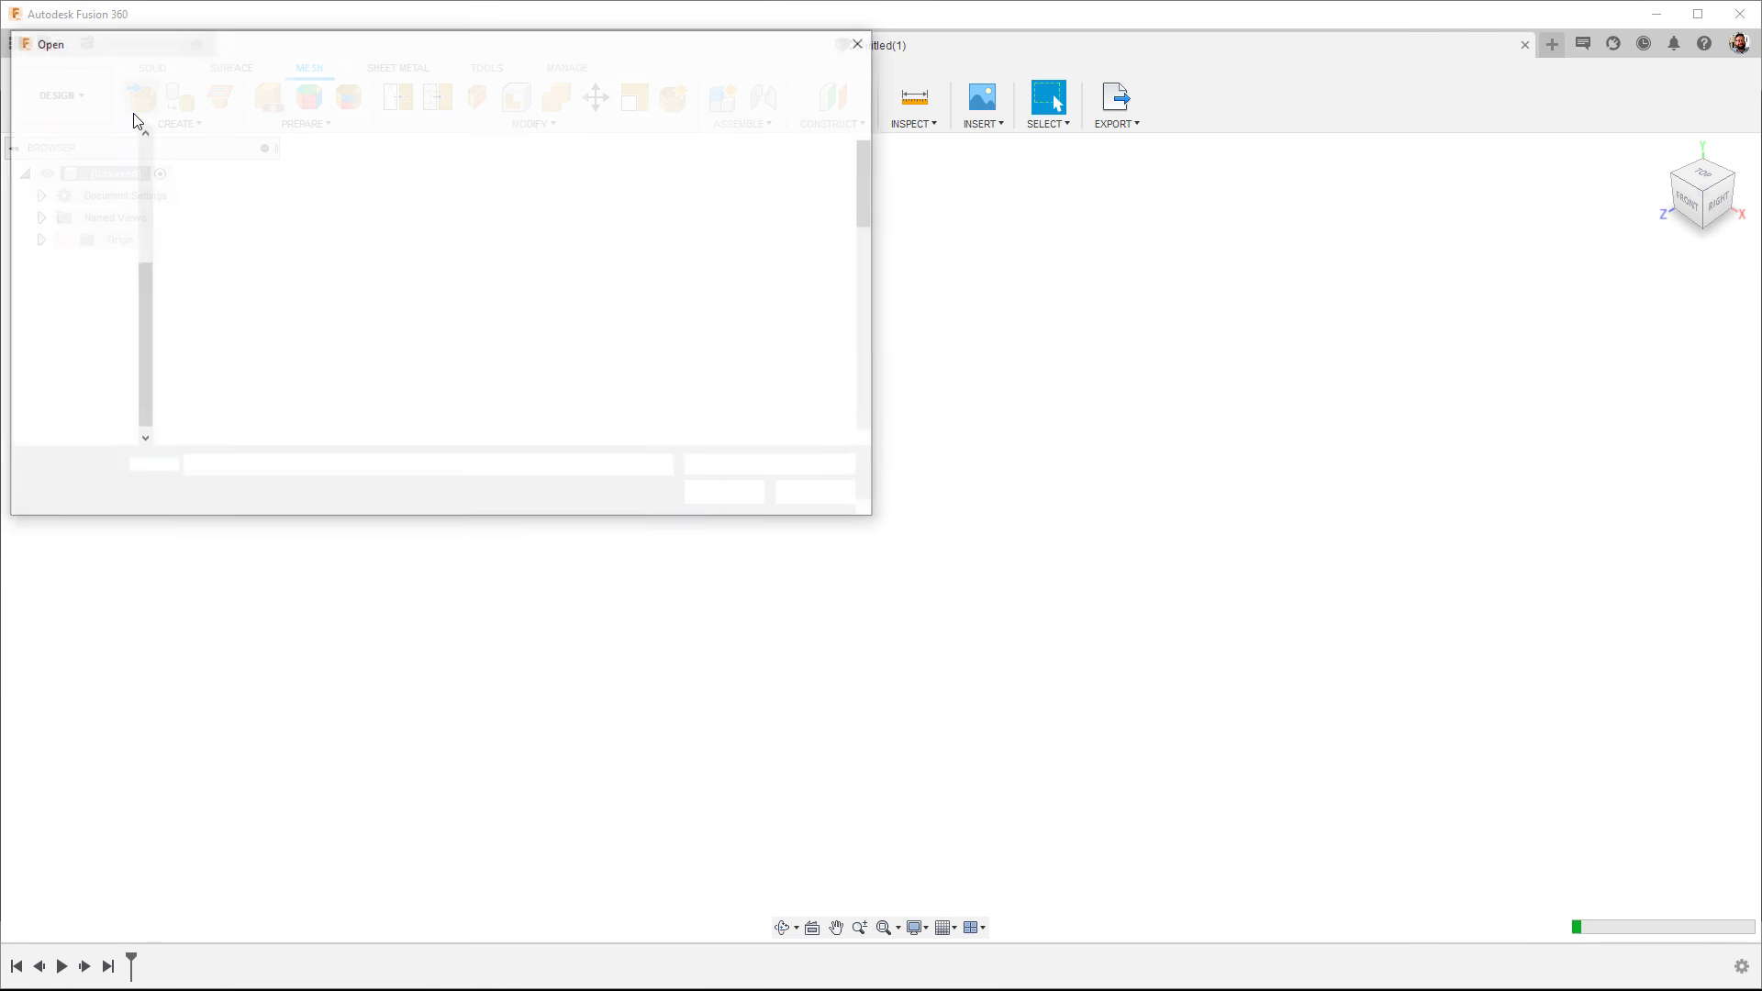
Step: Insert all New STLs files from B-Knuckle_.stl onward as millimetre mesh bodies
click(551, 163)
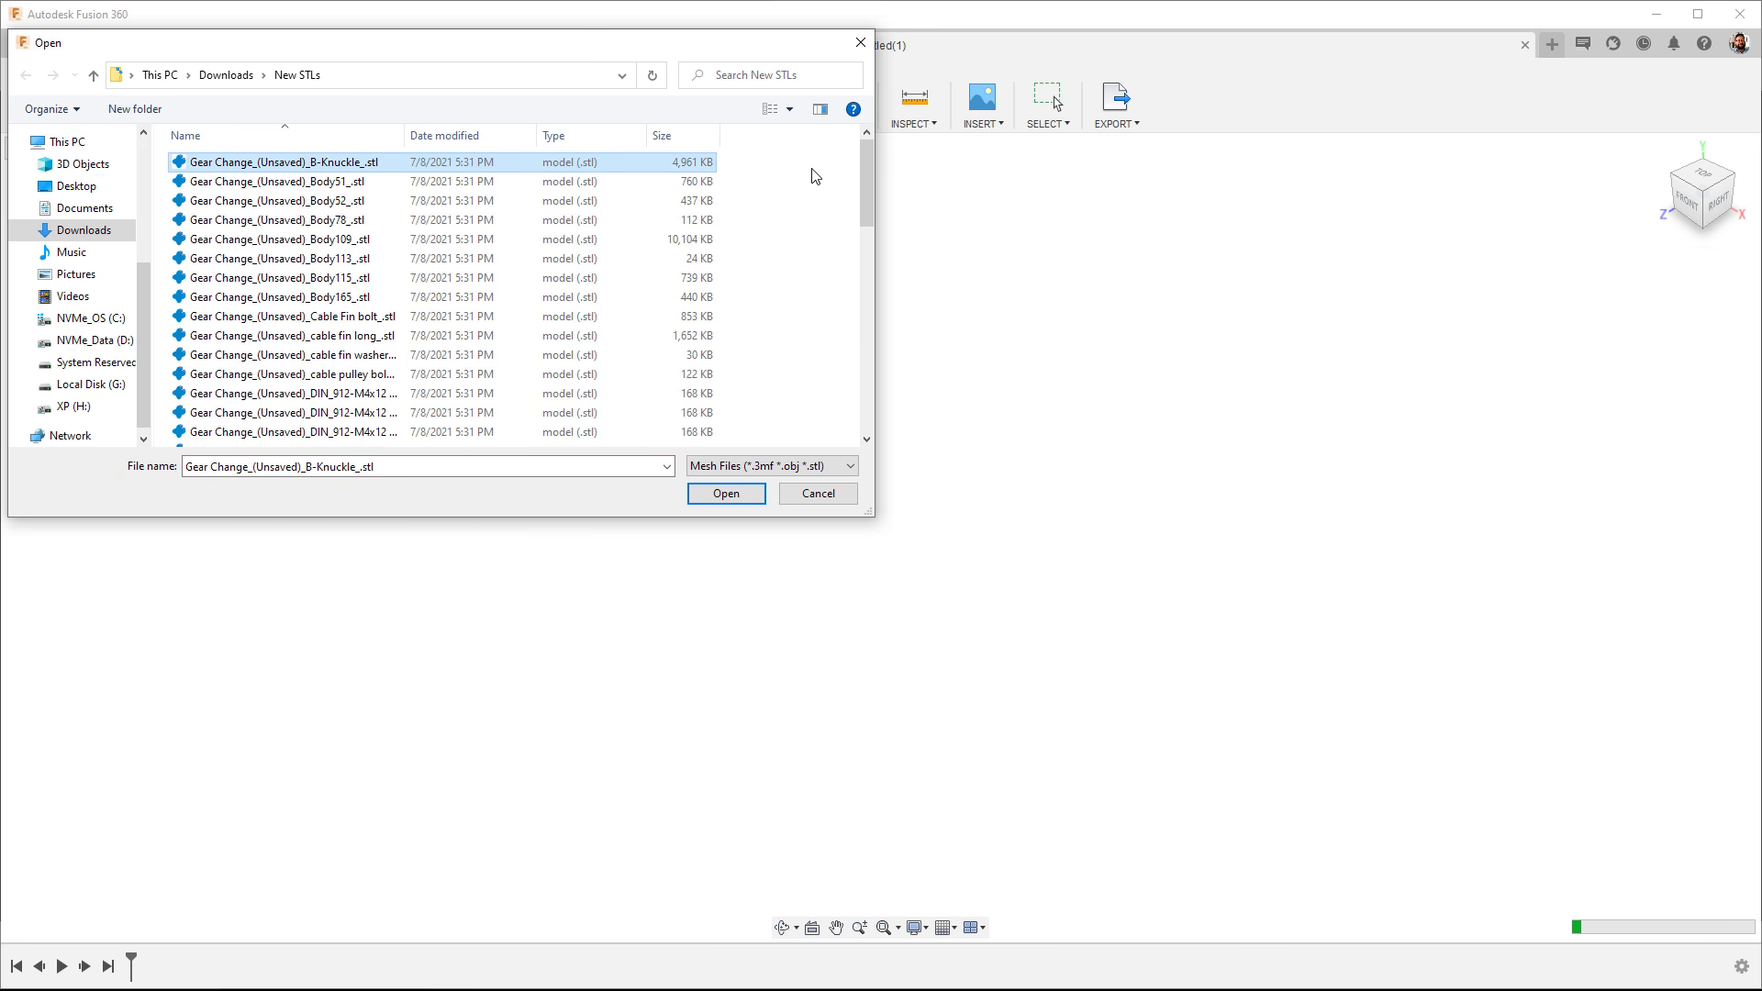
drag(866, 183, 869, 390)
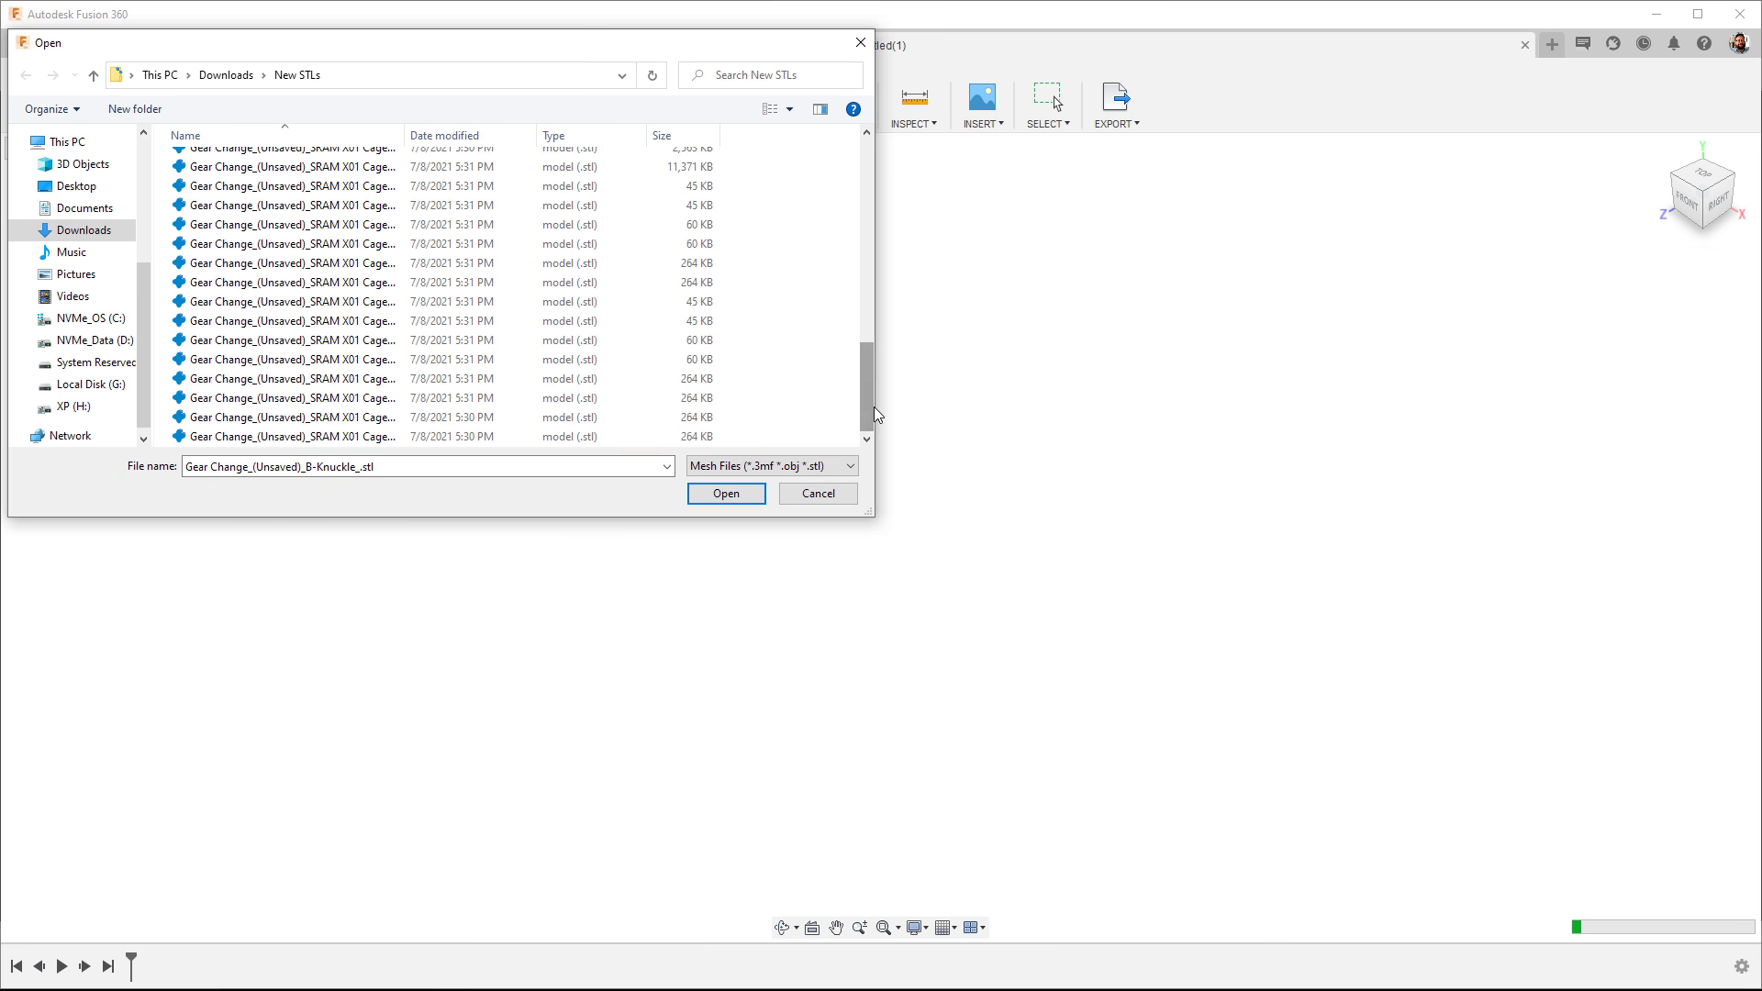
shift+click(545, 439)
click(724, 493)
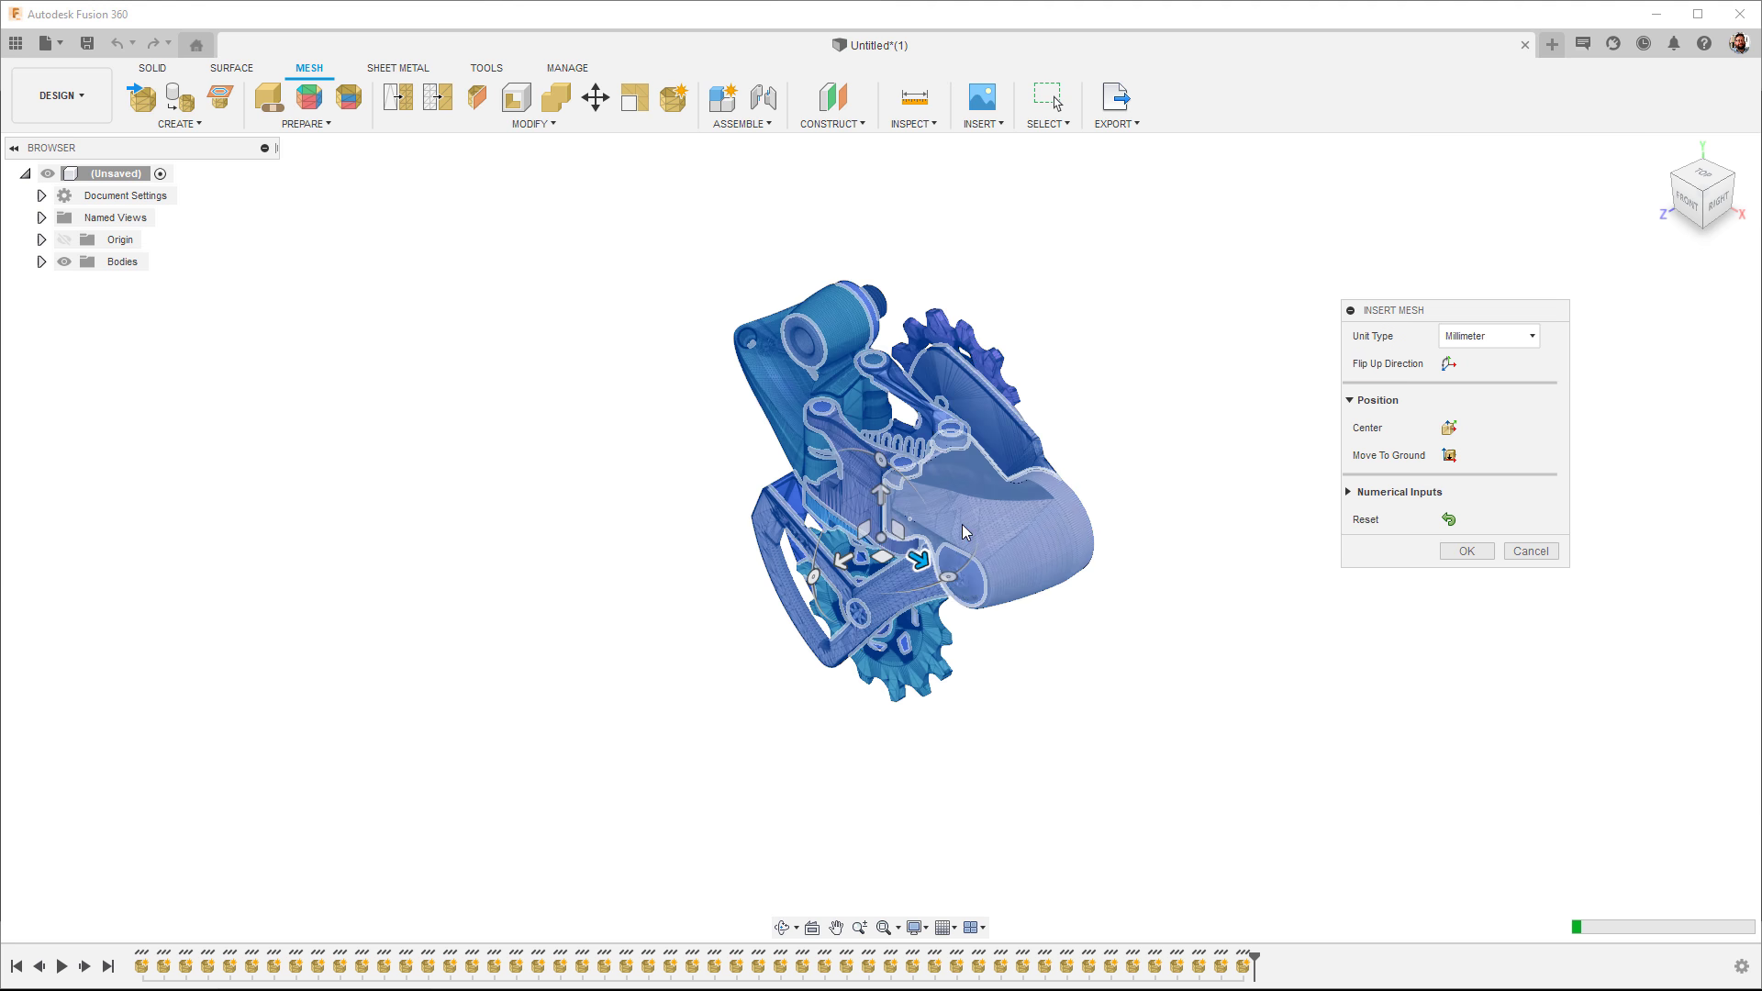
click(1465, 550)
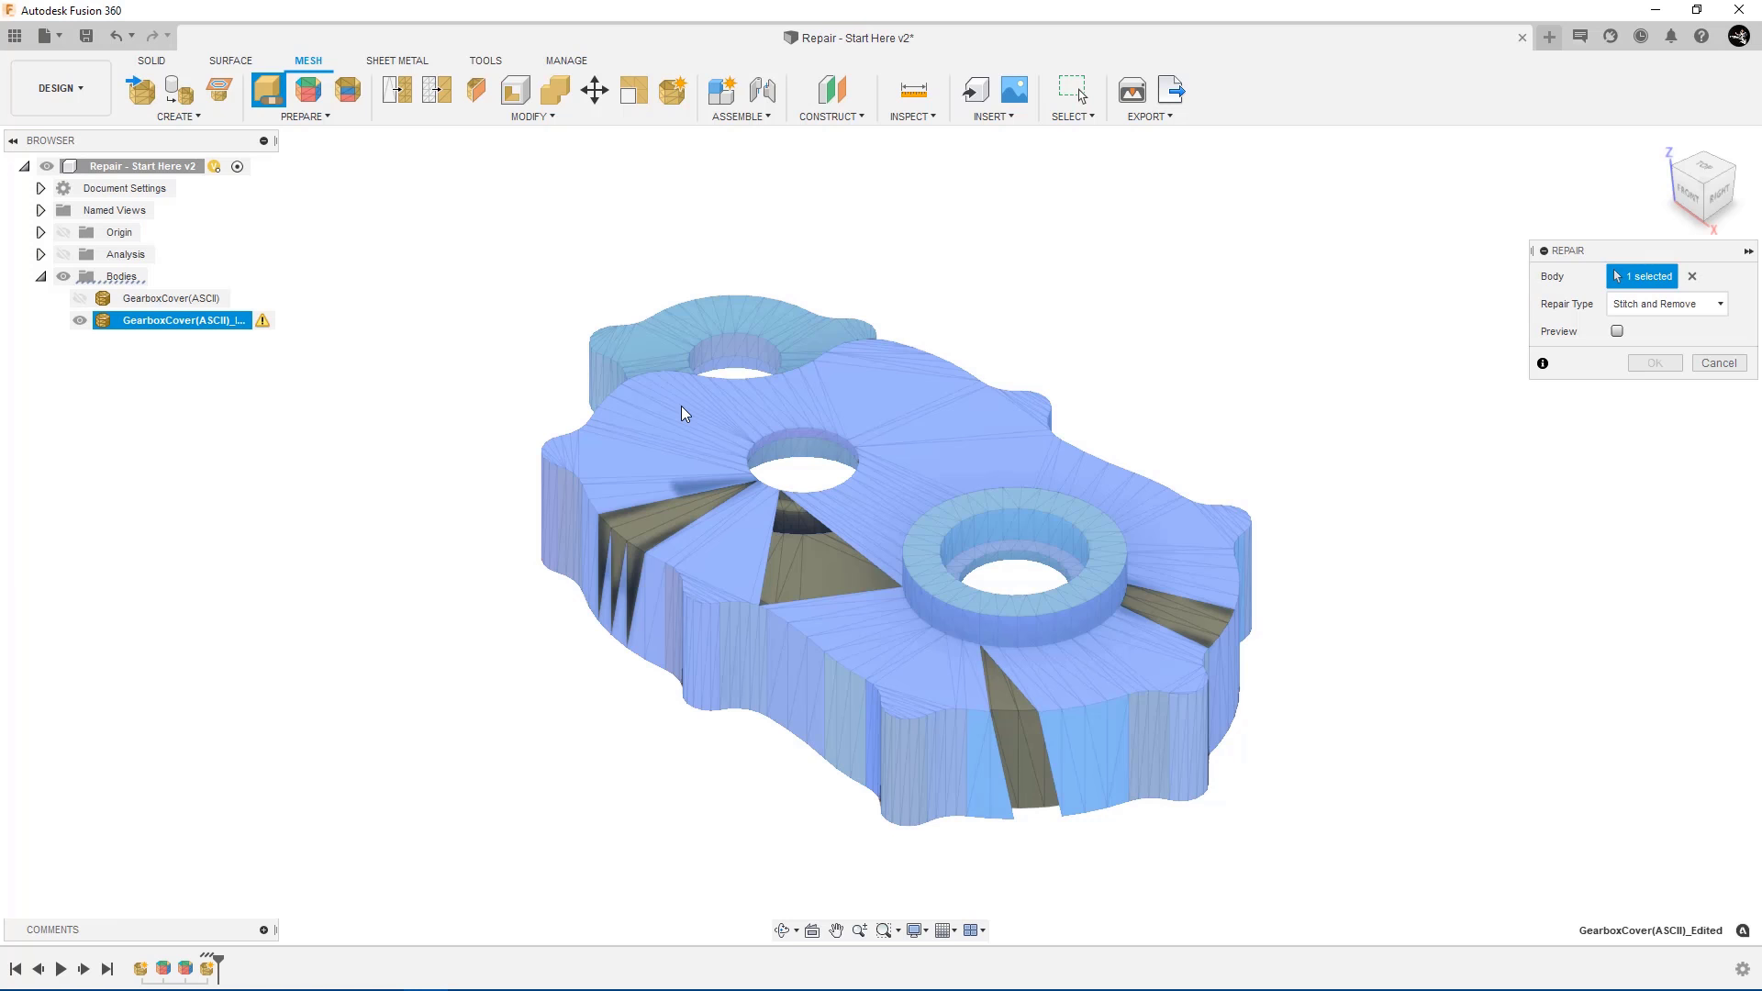
Step: Select the GearboxCover_Edited body, turn on Preview, and review the Repair Type options
click(938, 376)
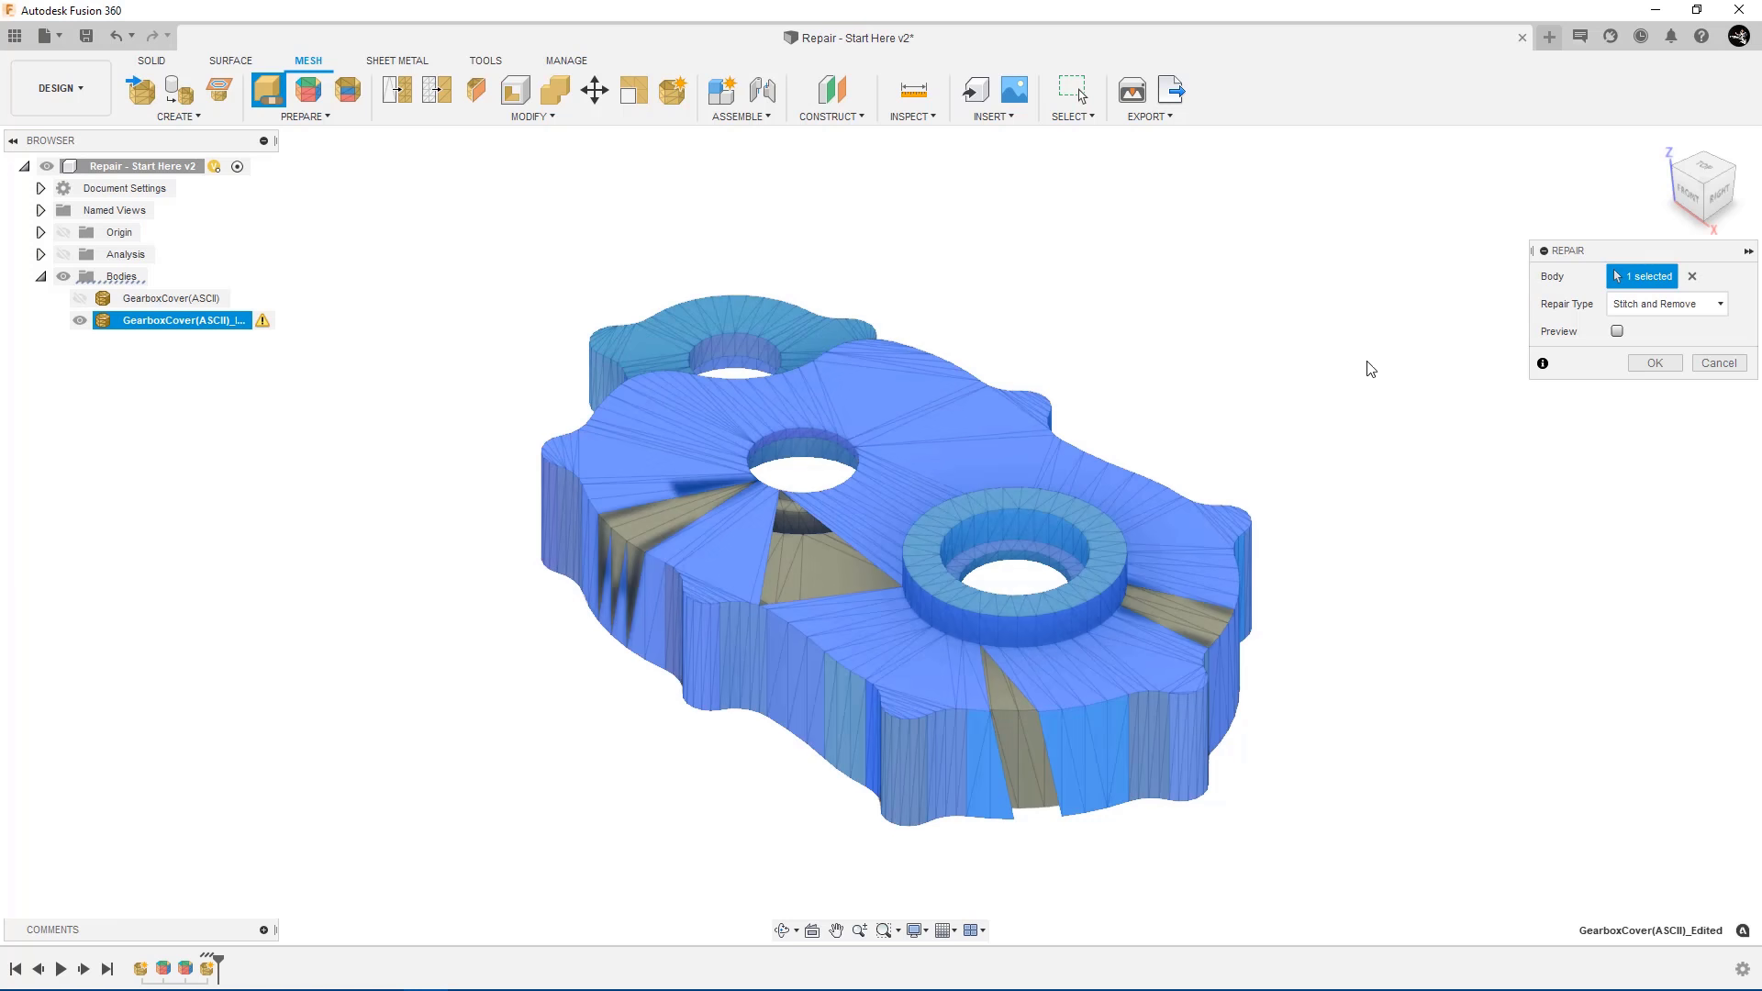
click(1617, 332)
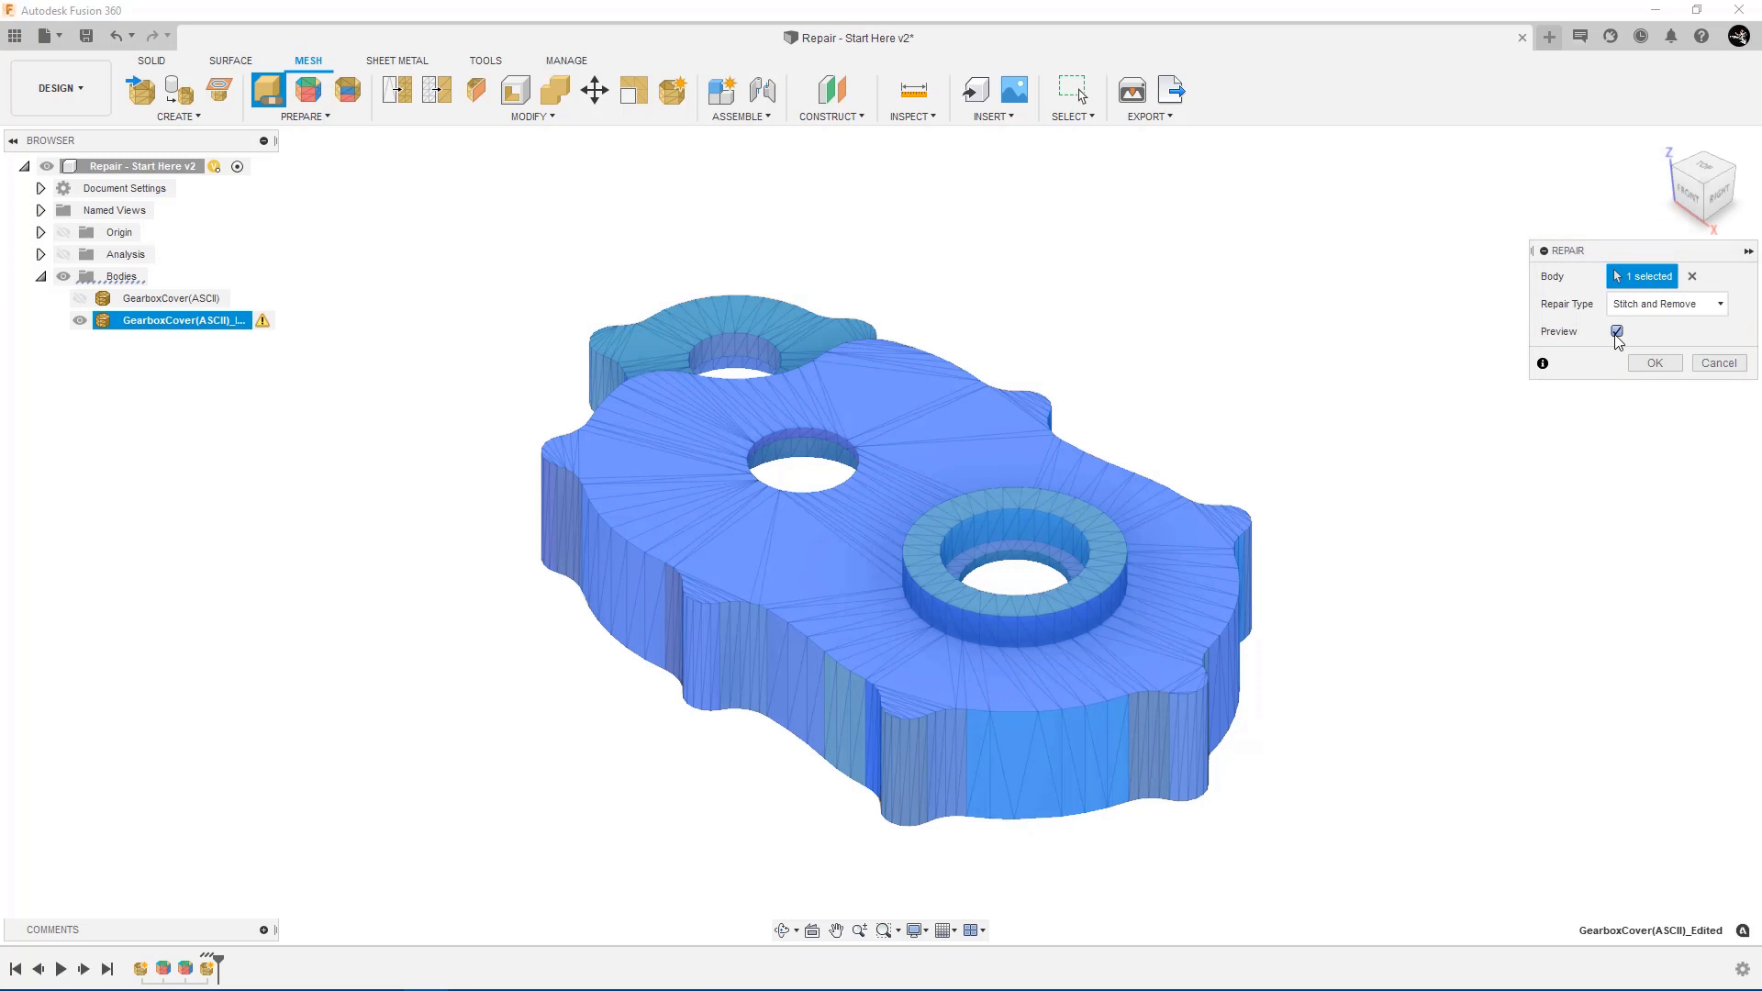
click(1720, 307)
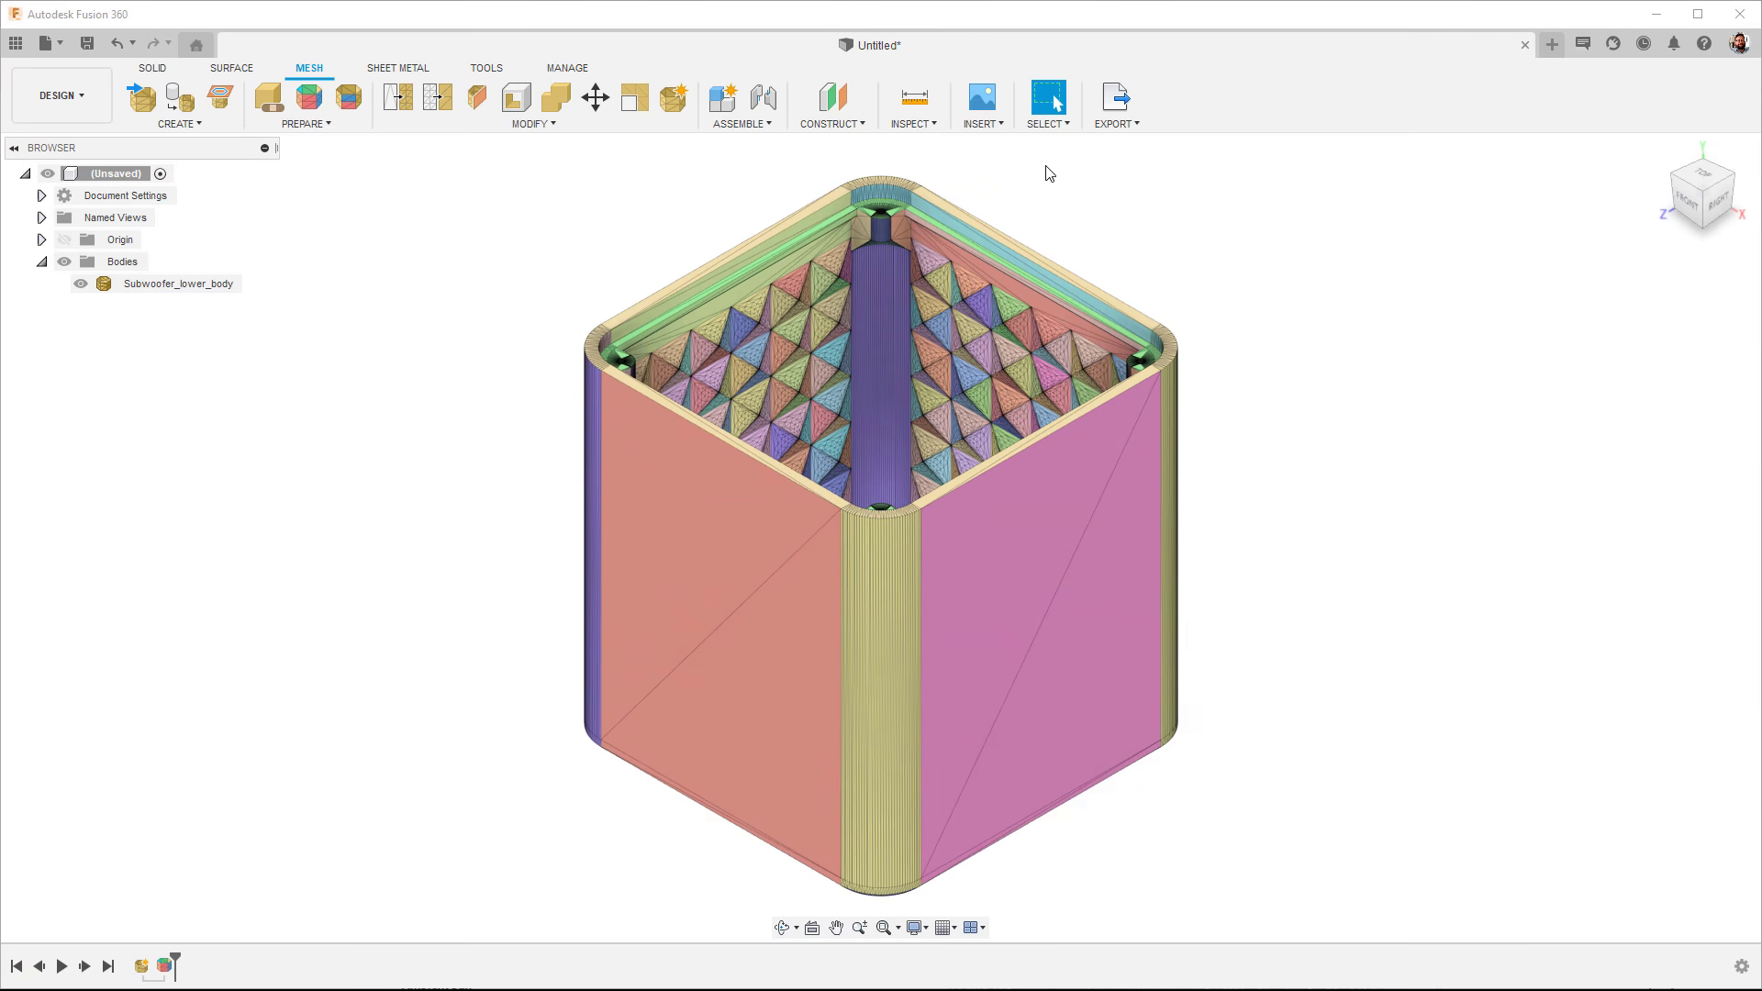
Step: Convert the Subwoofer_lower_body mesh to a solid body using the second conversion method
click(538, 128)
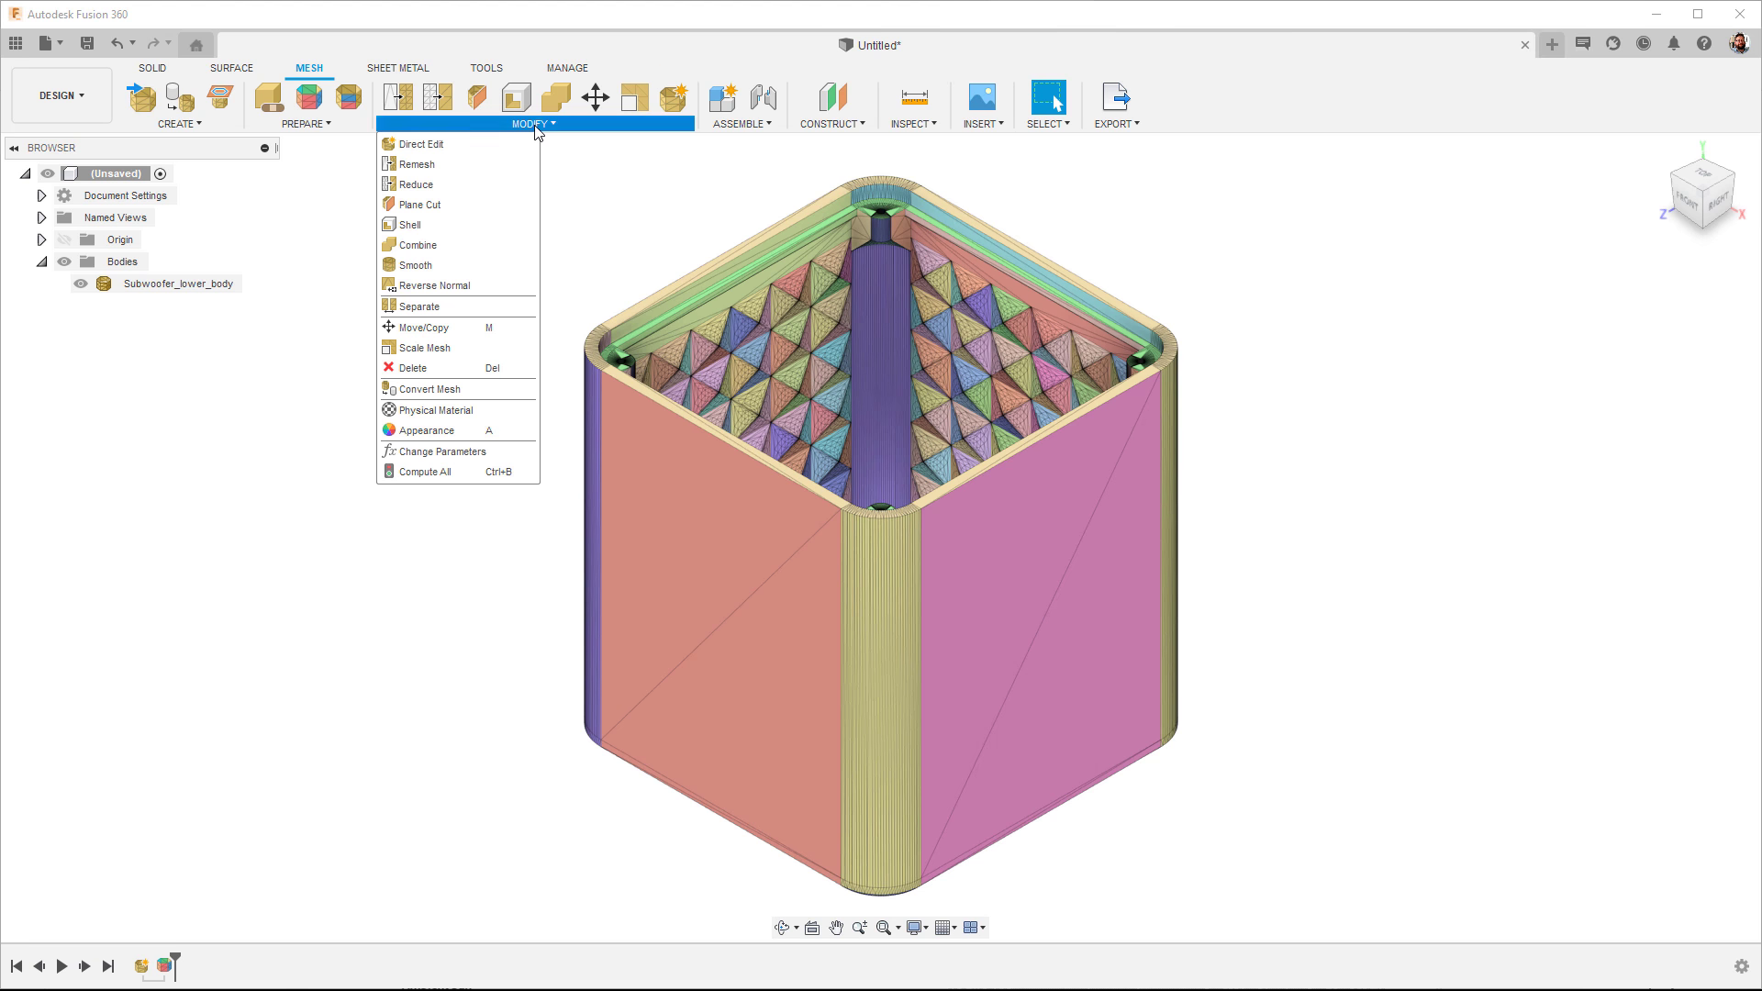
click(474, 399)
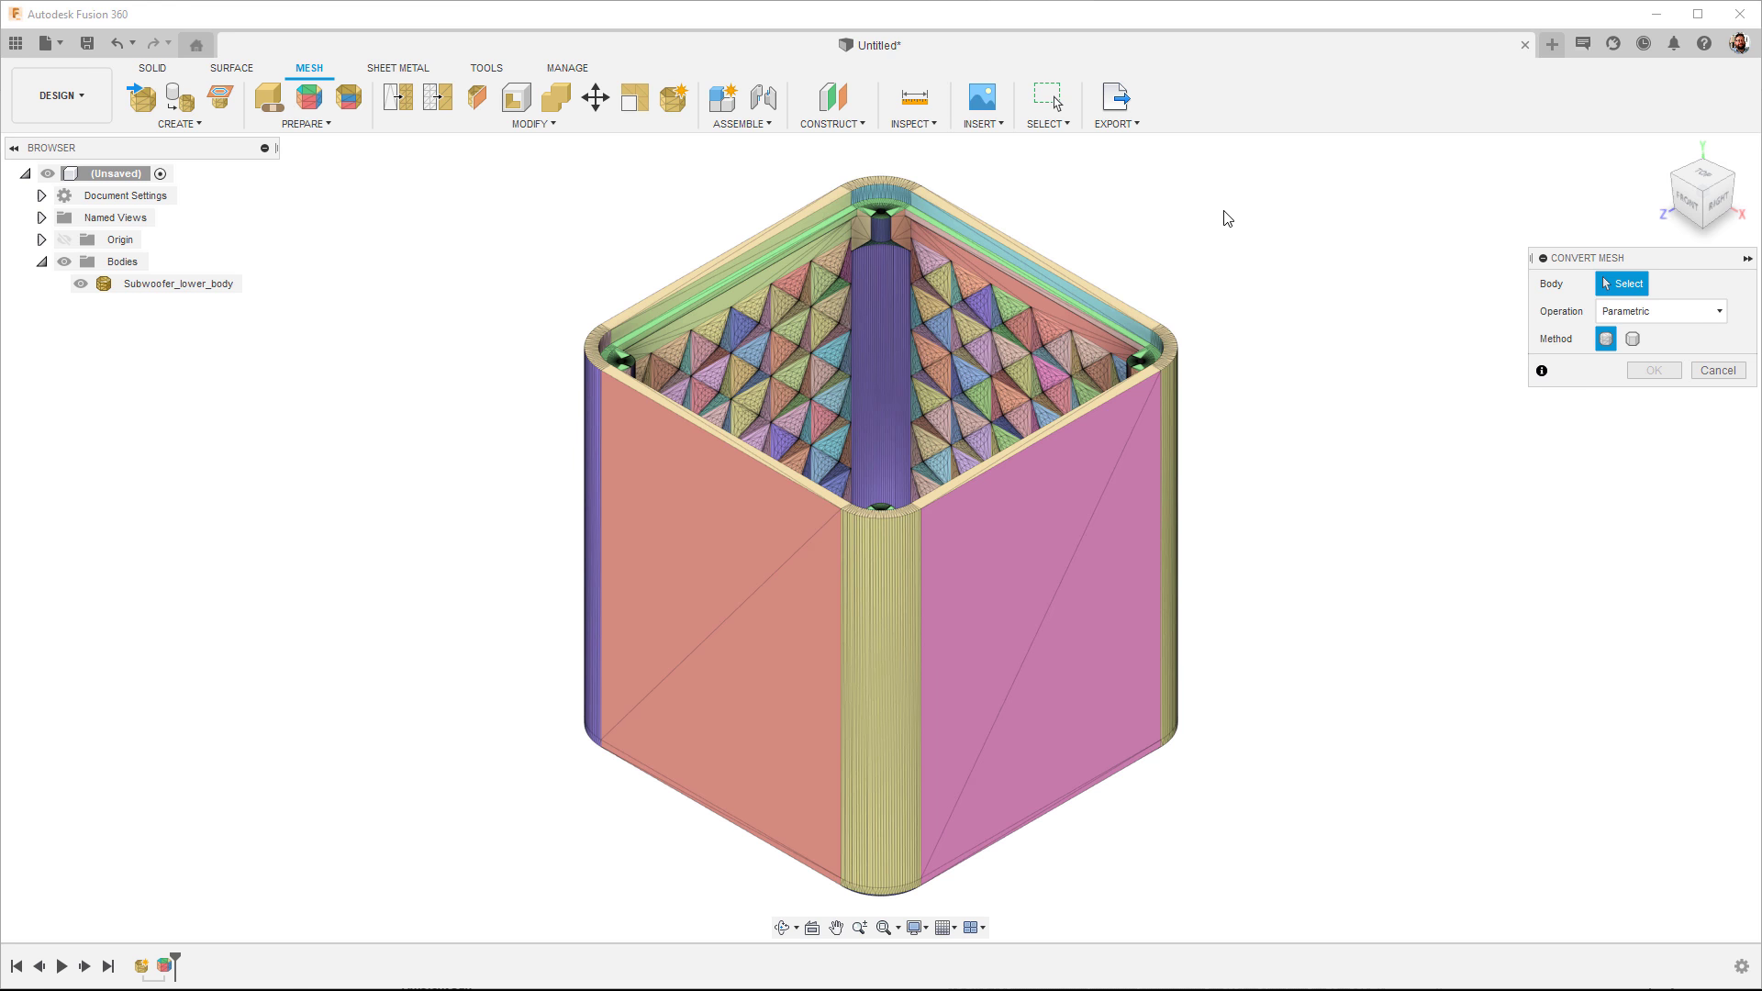
click(1632, 339)
click(1154, 418)
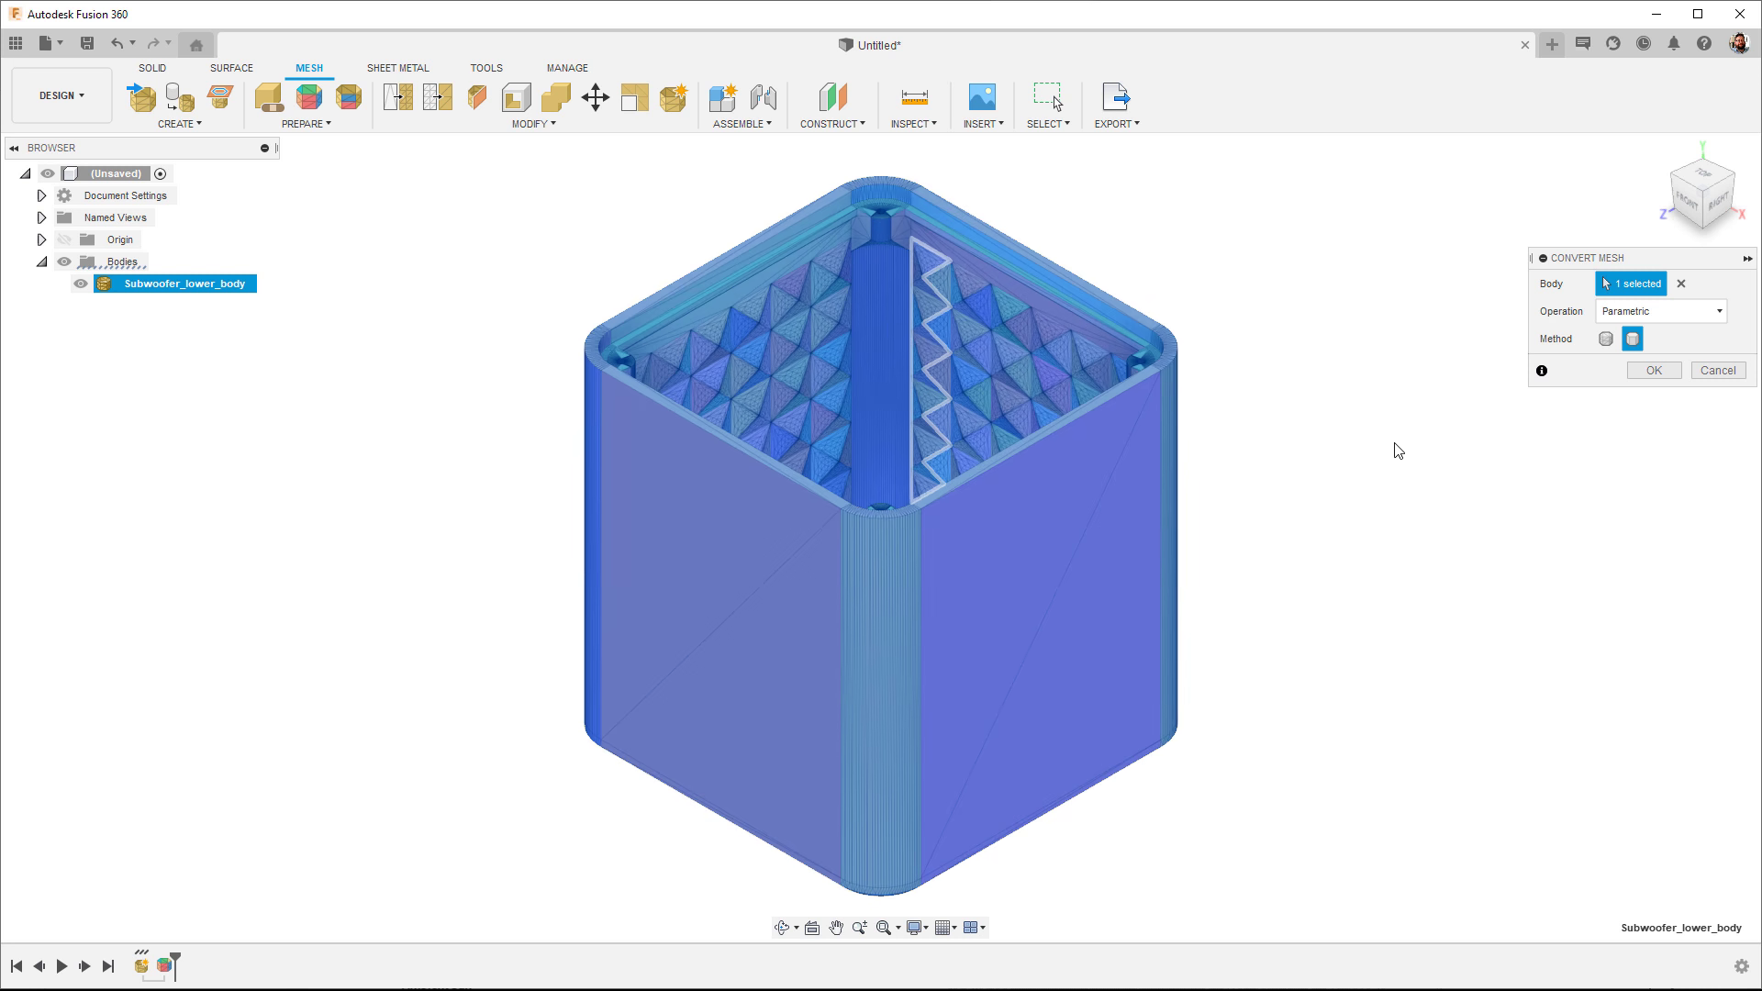
click(1652, 370)
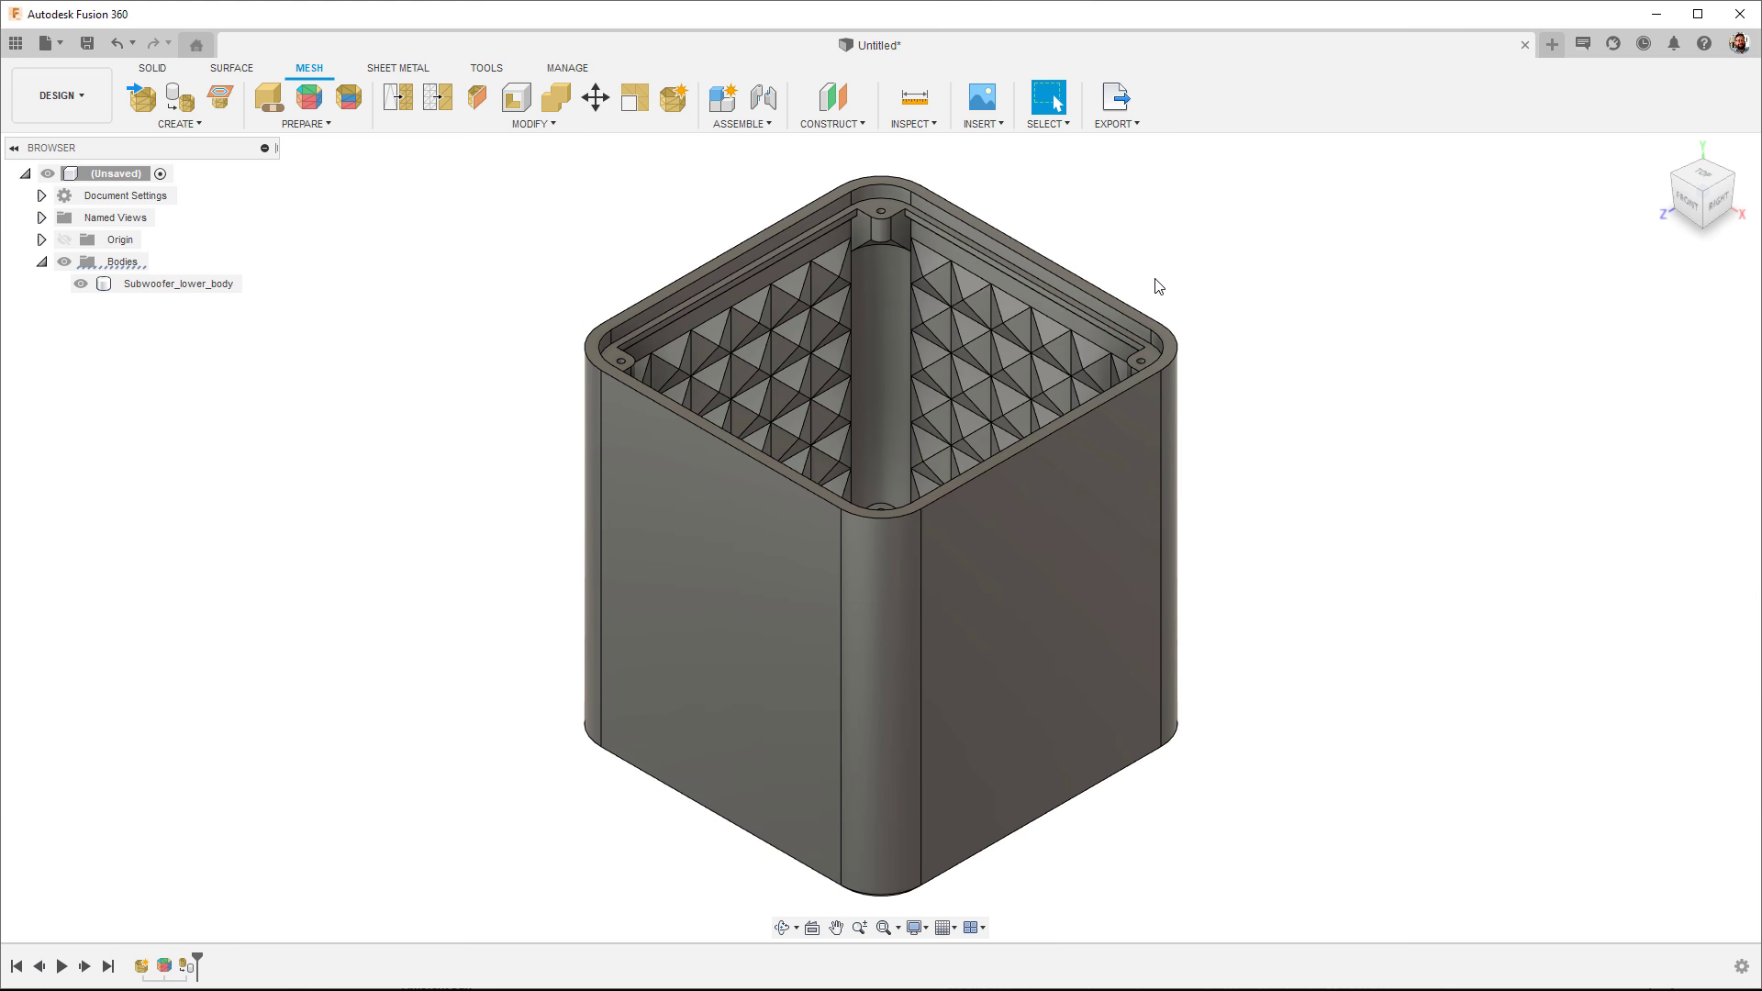
Step: Orbit into the enclosure's interior and measure the arc edge at the rim's front corner
mouse_move(1154, 280)
shift+middle_down()
mouse_move(1105, 314)
mouse_move(1037, 298)
mouse_move(1159, 295)
shift+middle_up()
click(905, 196)
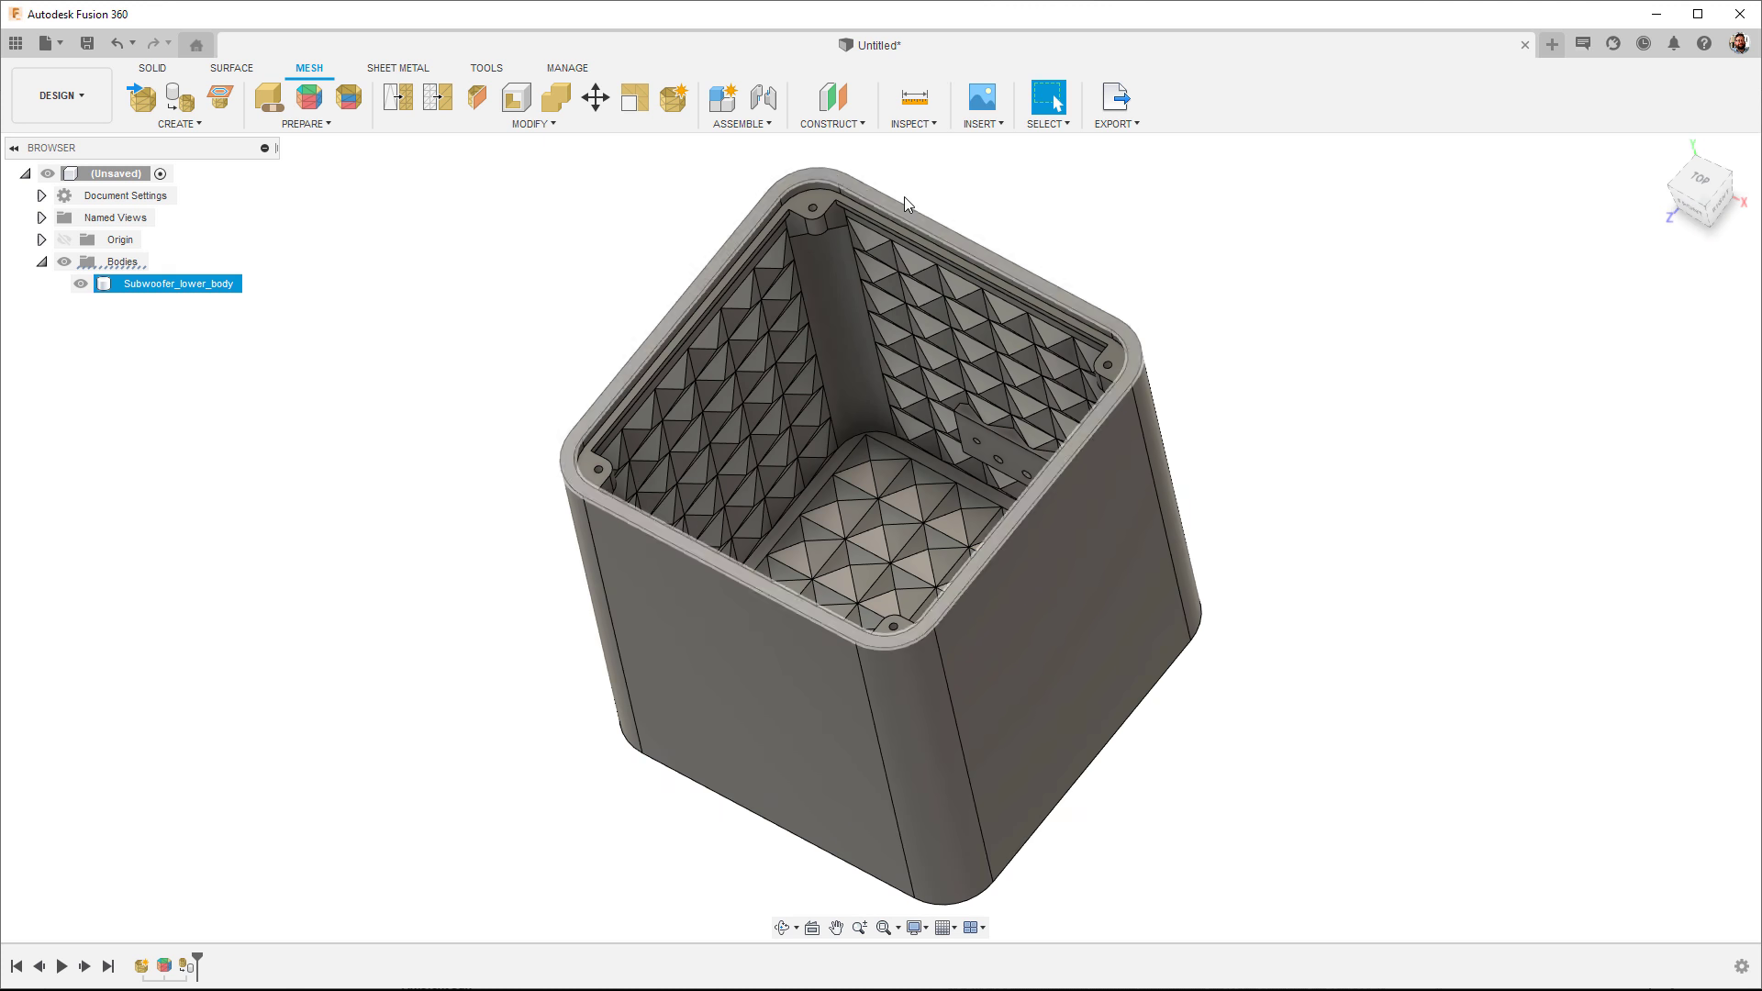
click(914, 96)
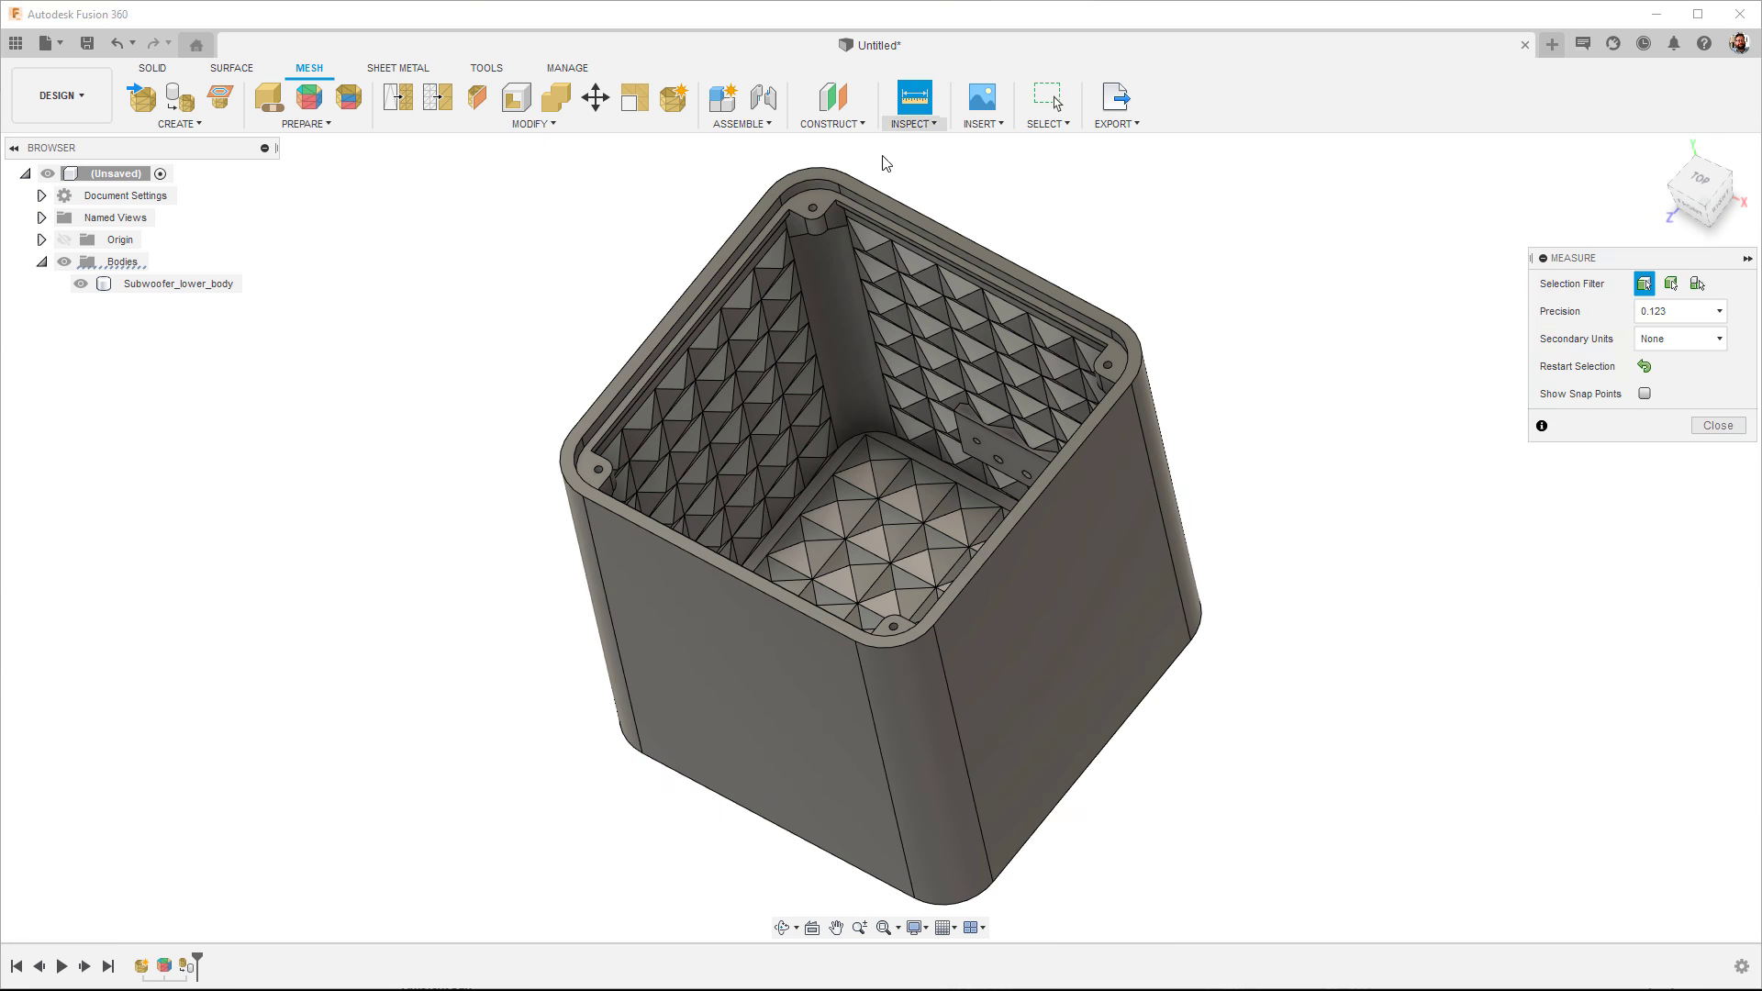
click(892, 646)
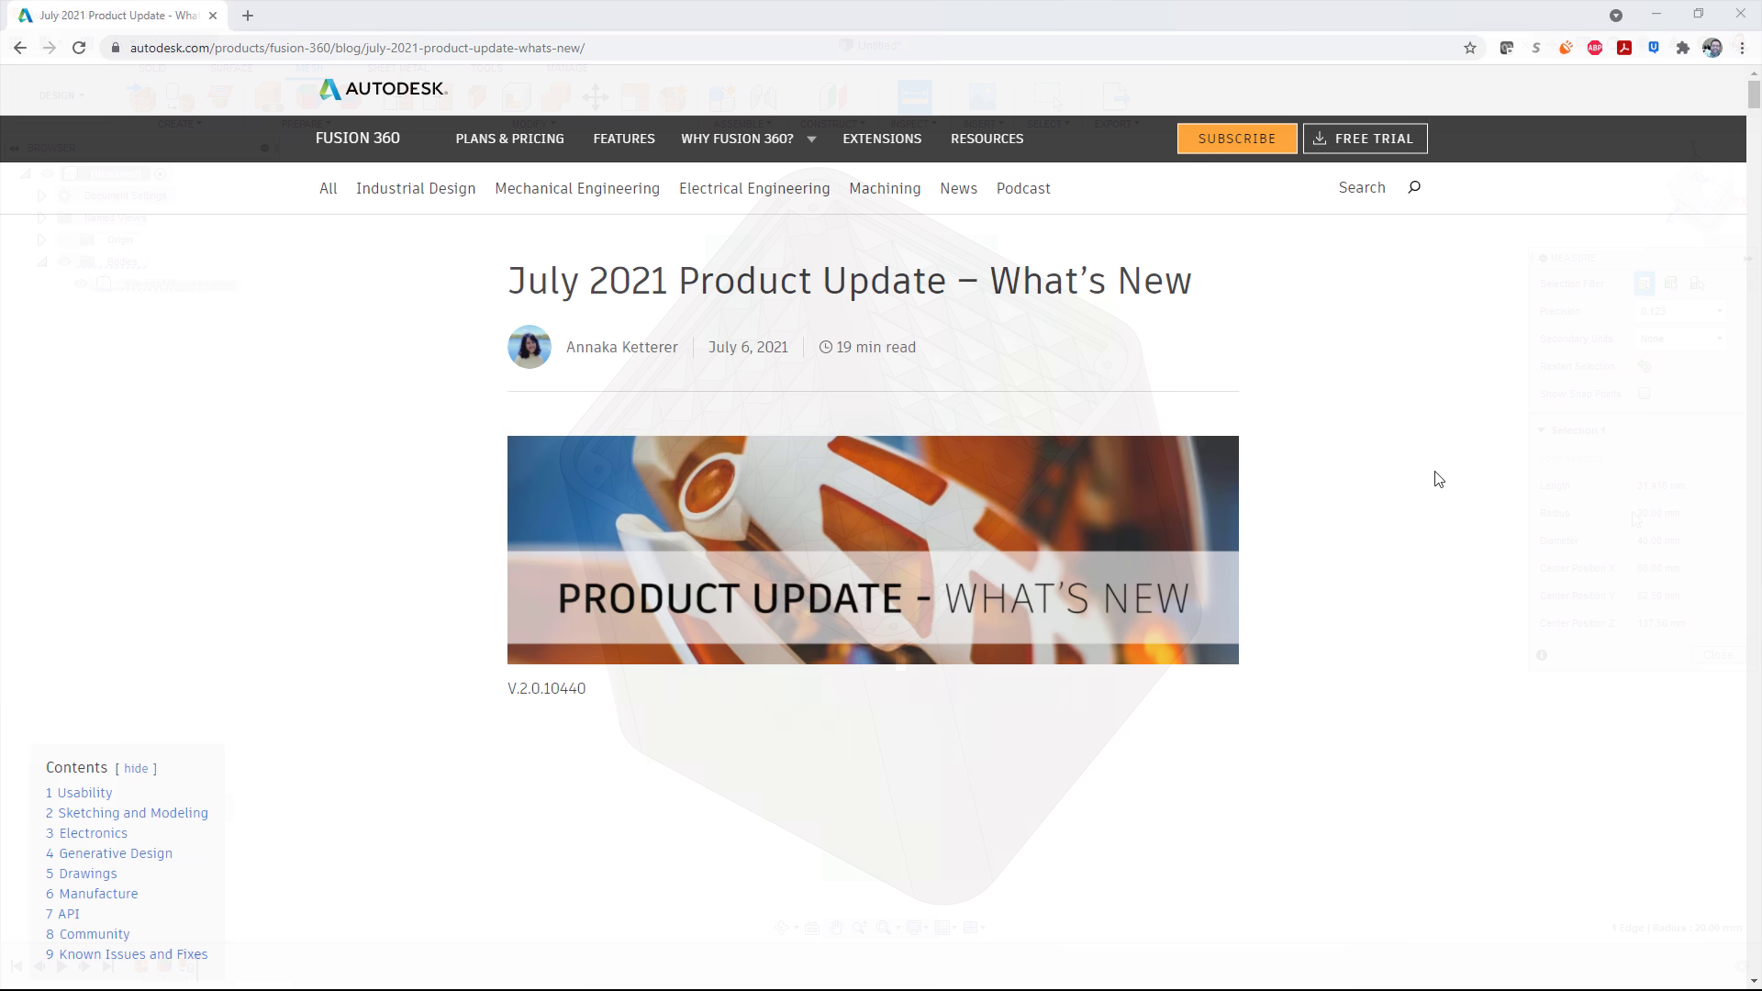
Step: Read through the July 2021 update blog post and open the One Click Metal podcast post
scroll(1438, 479, down, 7)
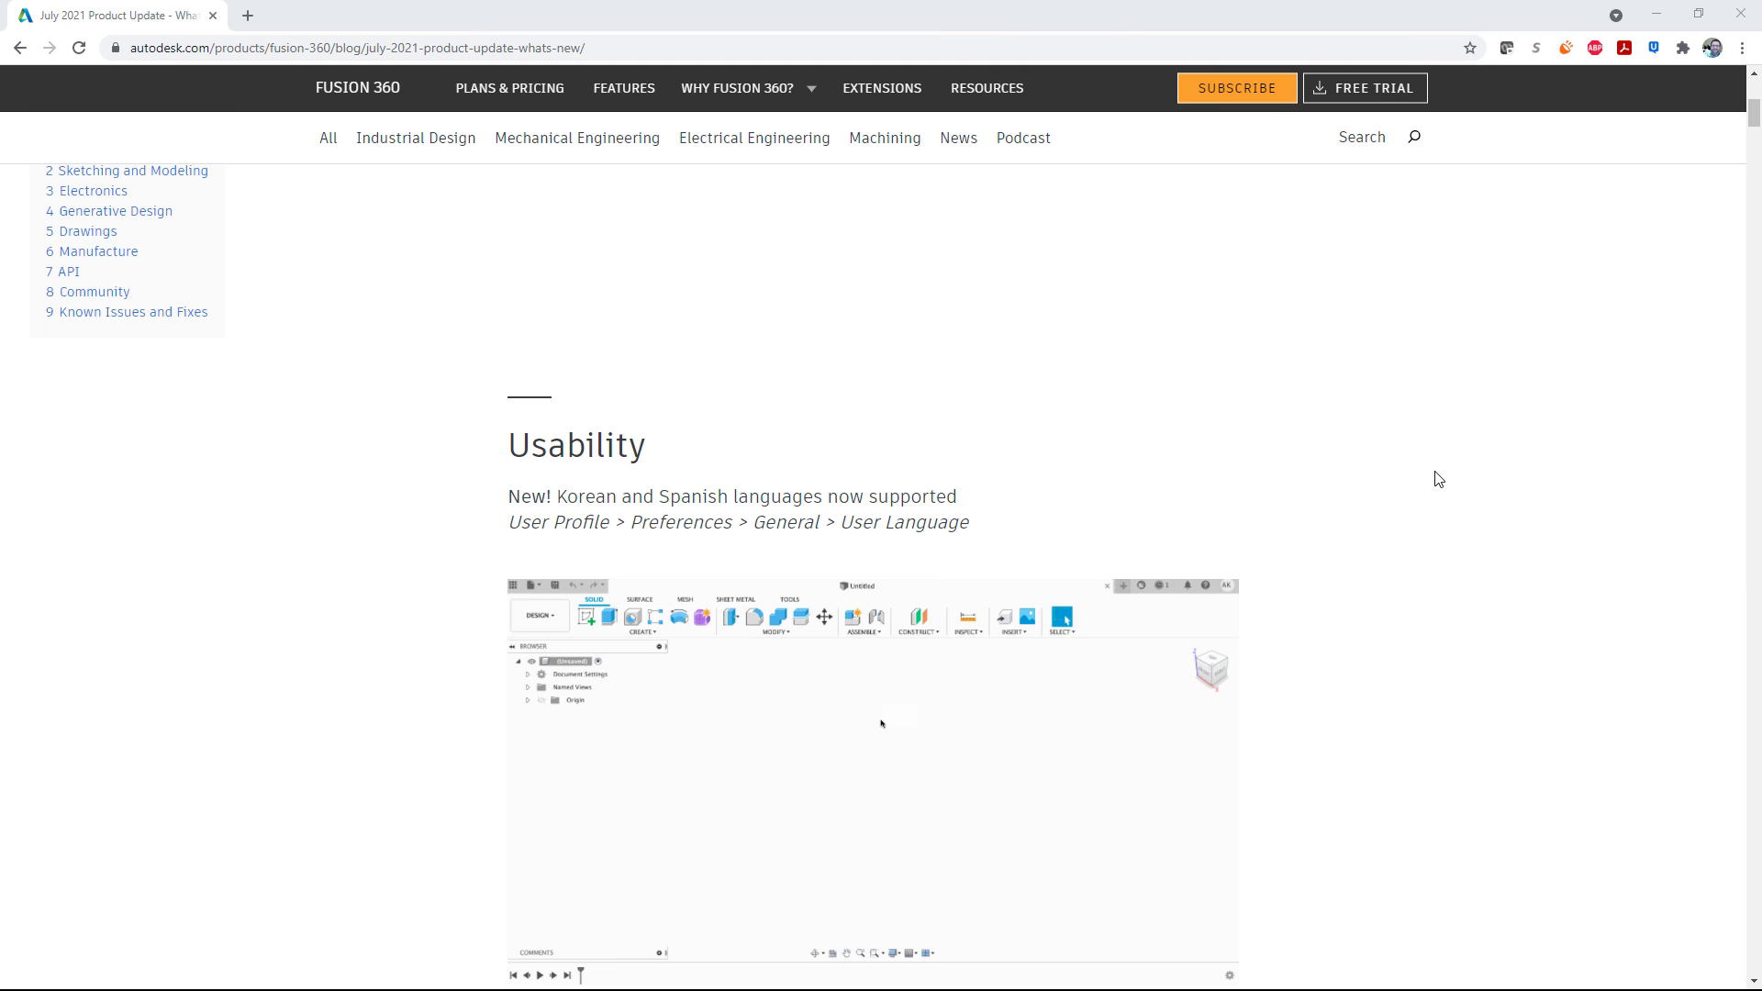
scroll(1438, 479, down, 15)
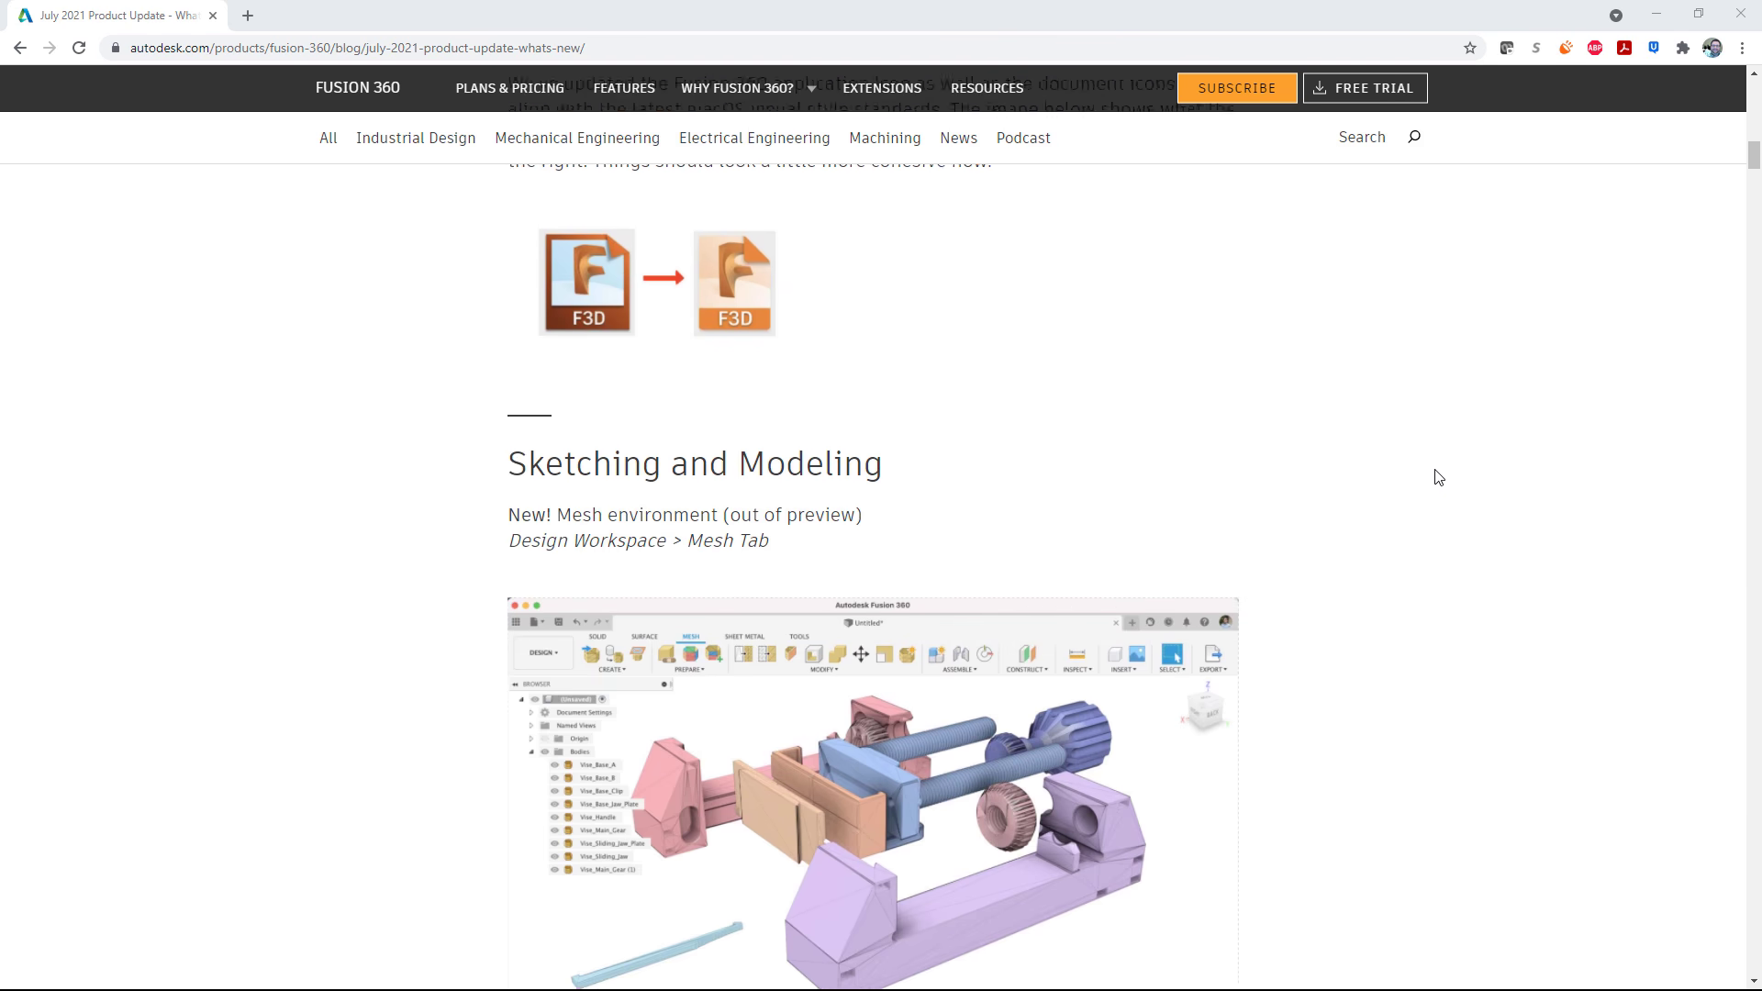
scroll(1438, 477, down, 9)
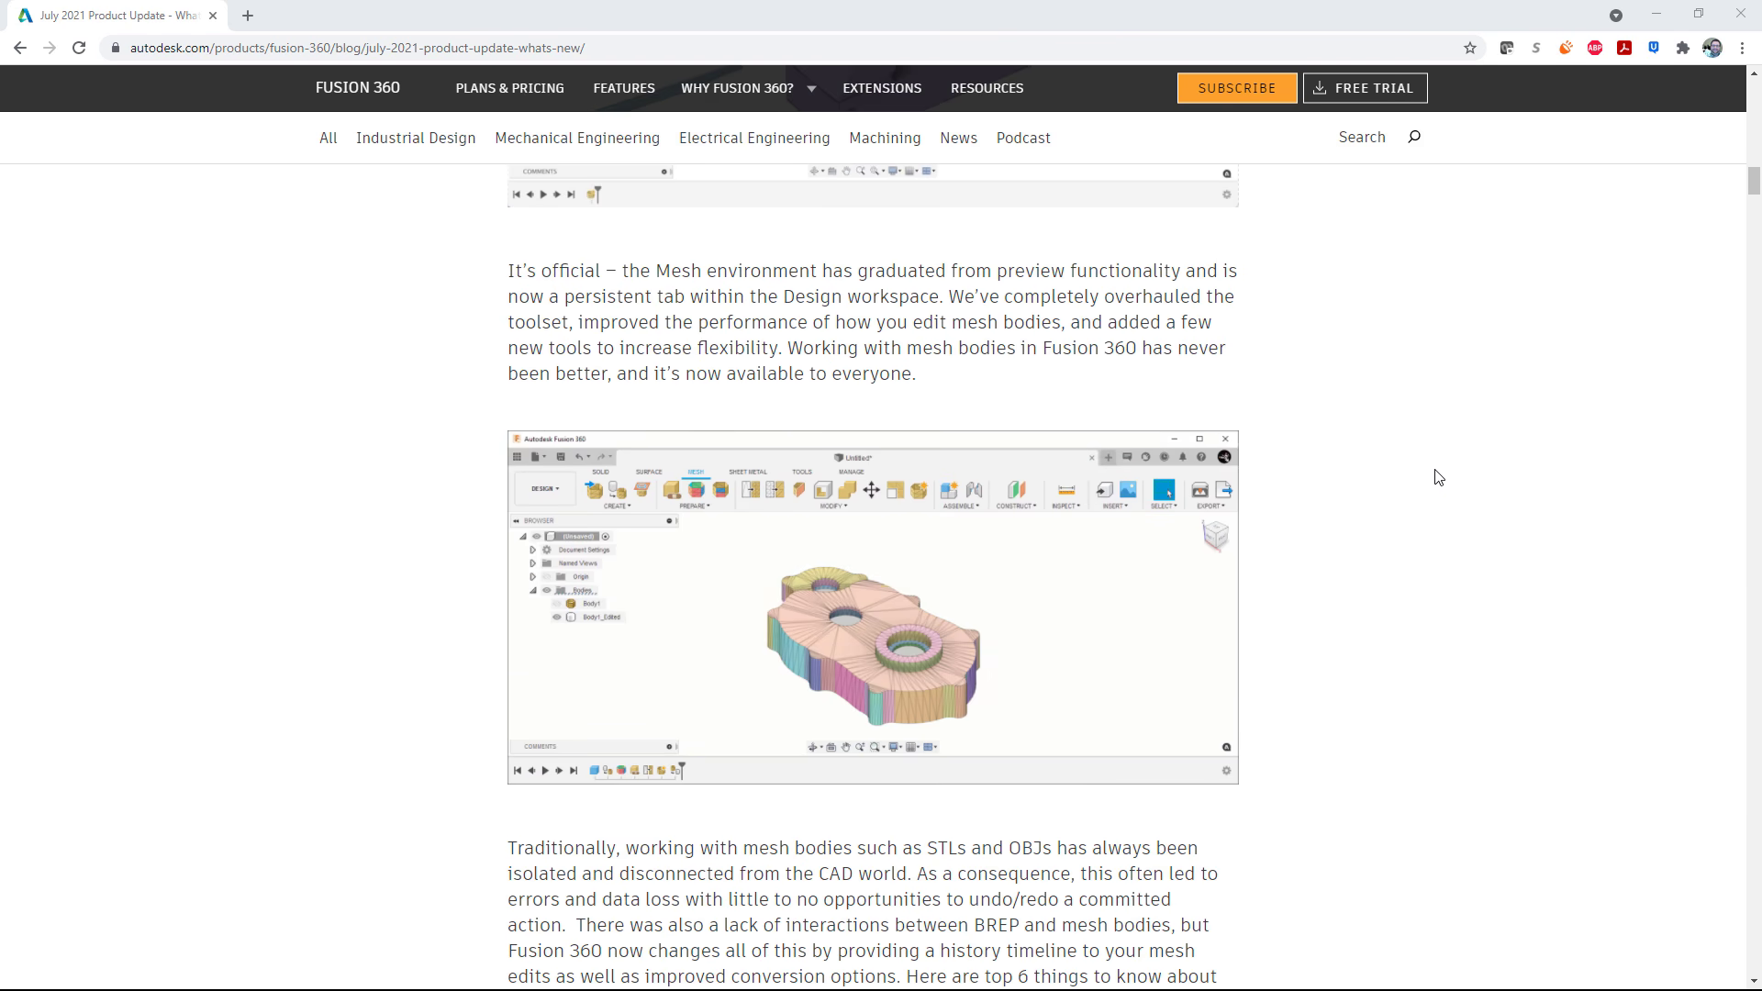
scroll(1438, 477, down, 9)
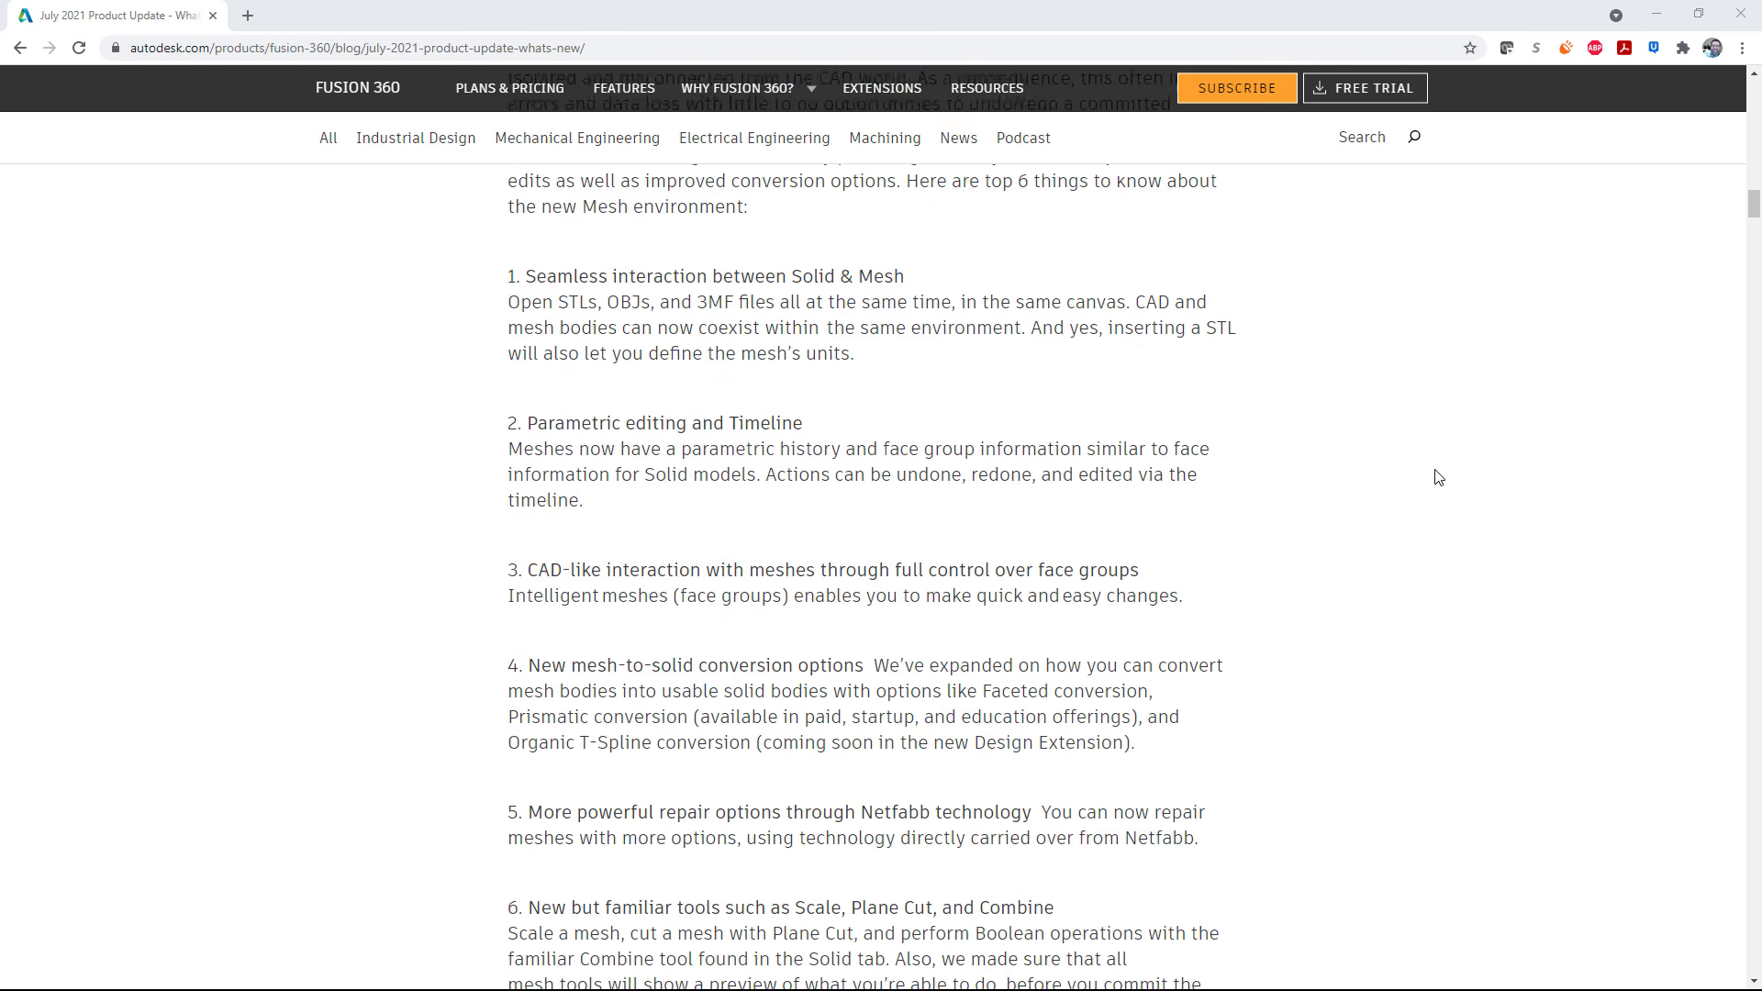
scroll(1437, 477, down, 5)
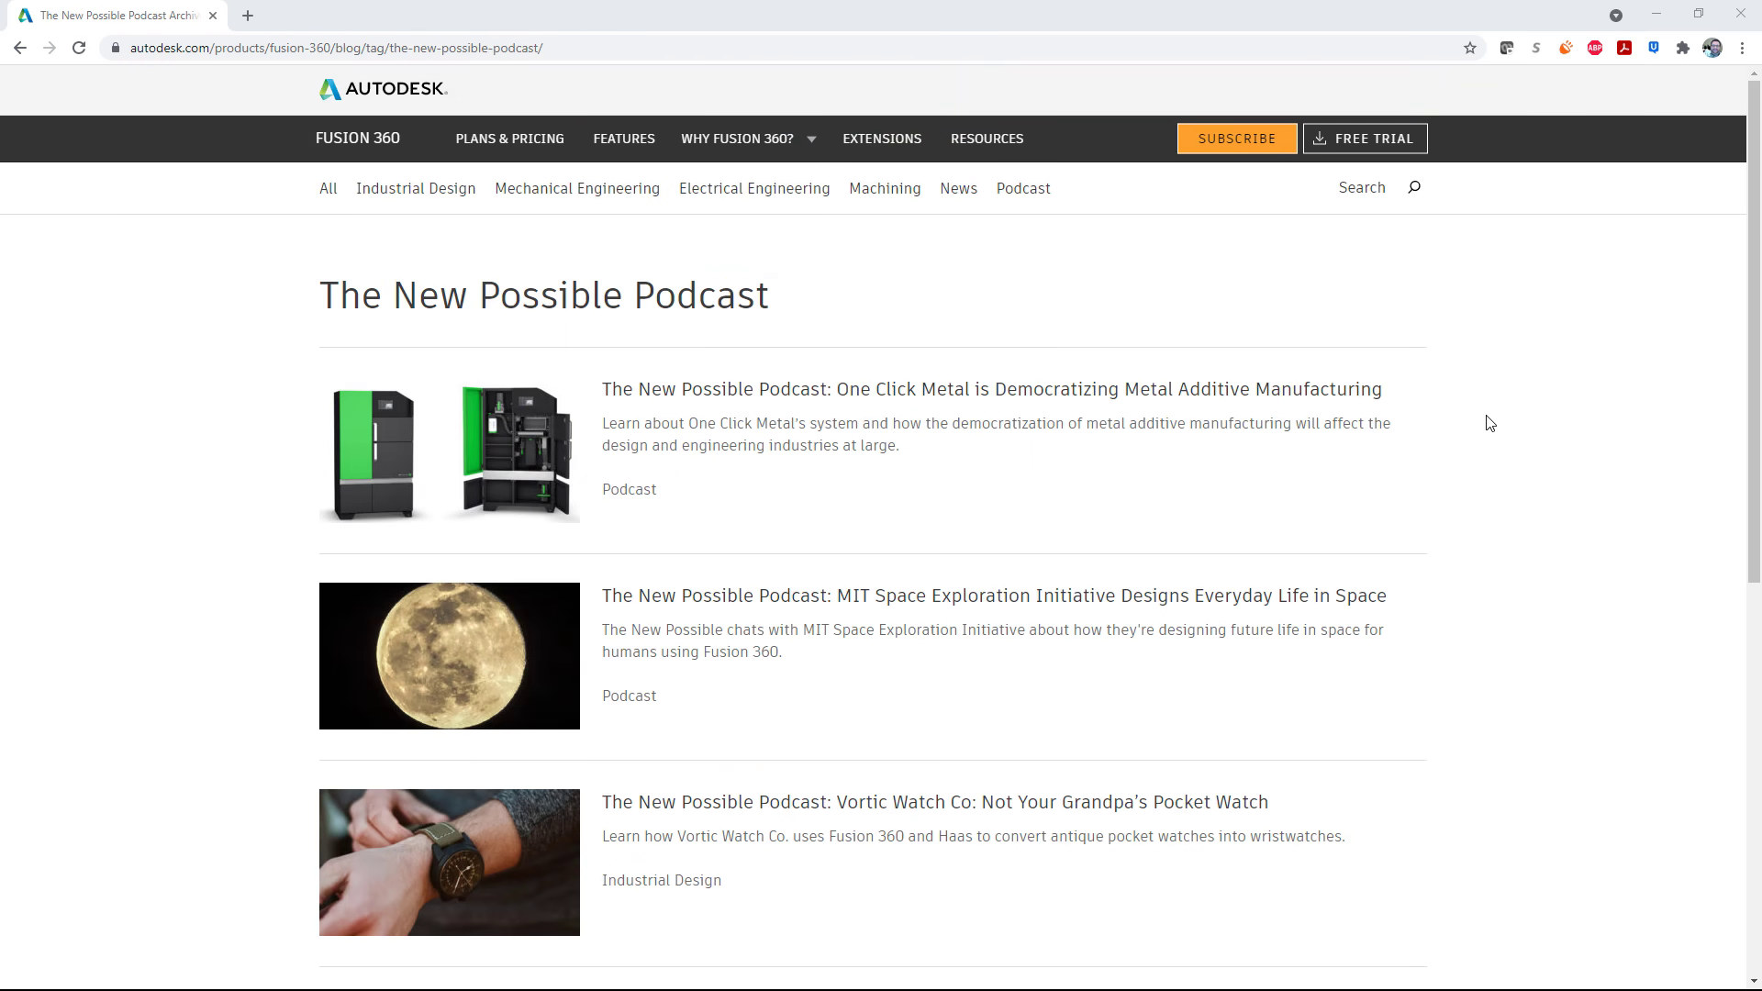
scroll(1489, 423, down, 6)
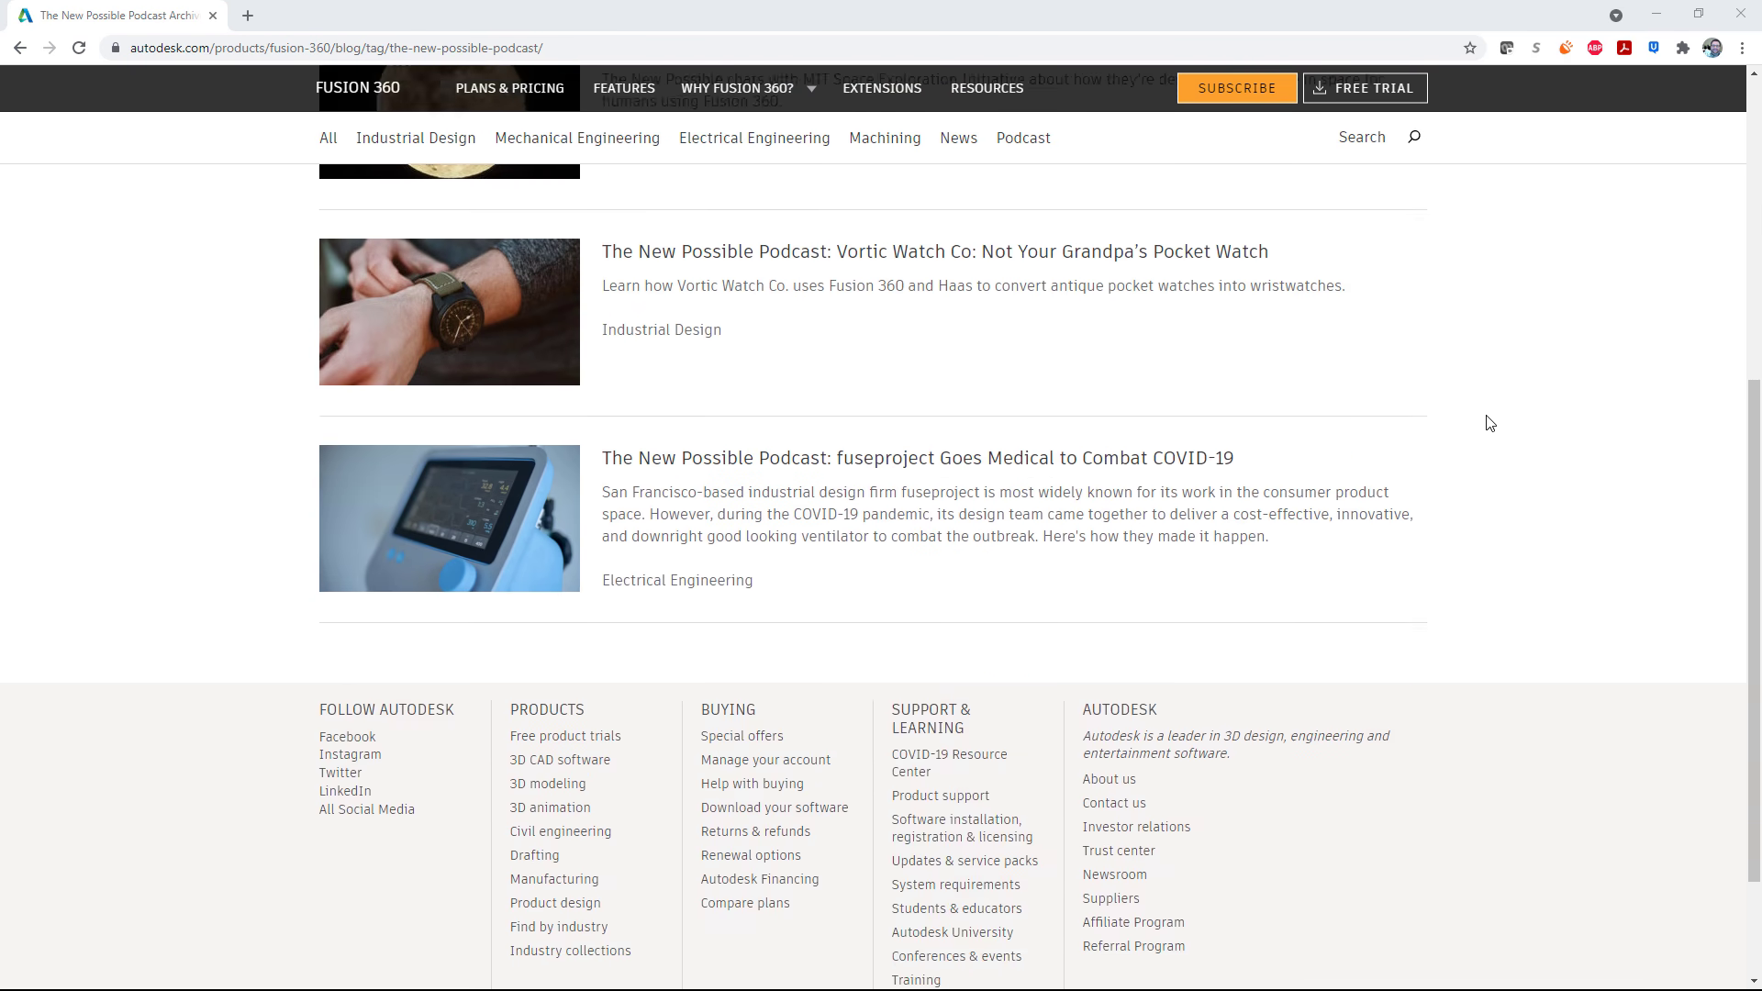
scroll(1488, 423, up, 2)
scroll(1489, 423, up, 4)
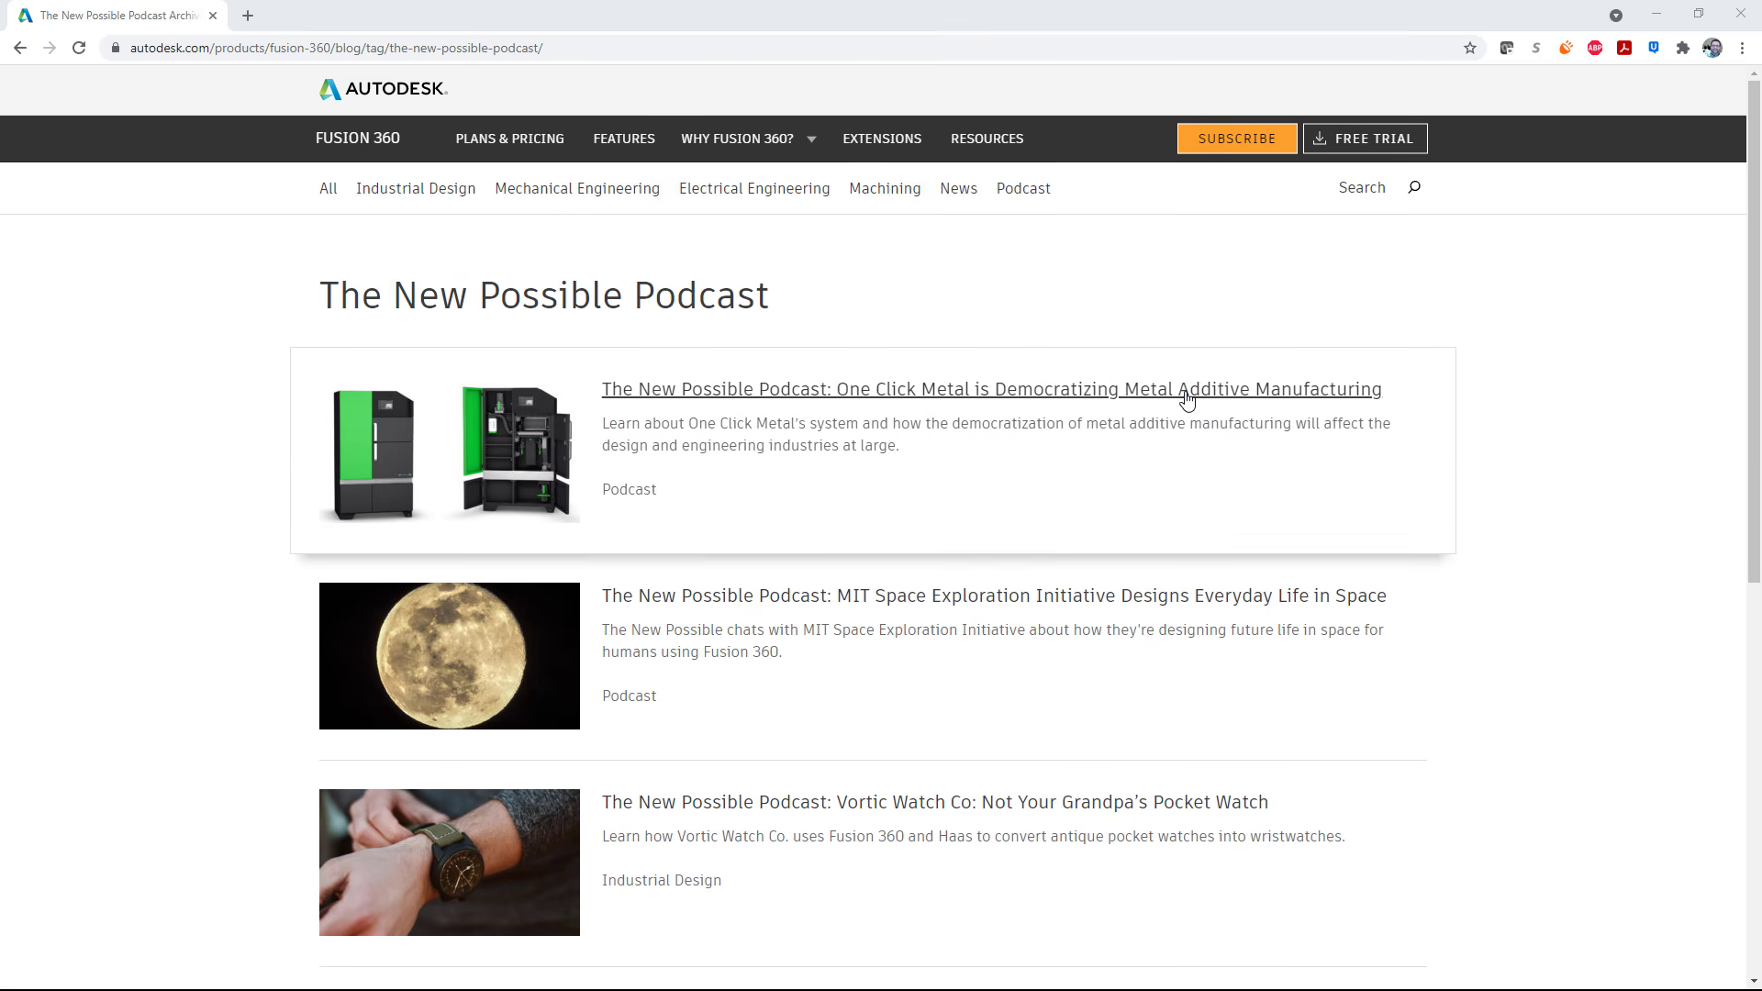
click(1186, 399)
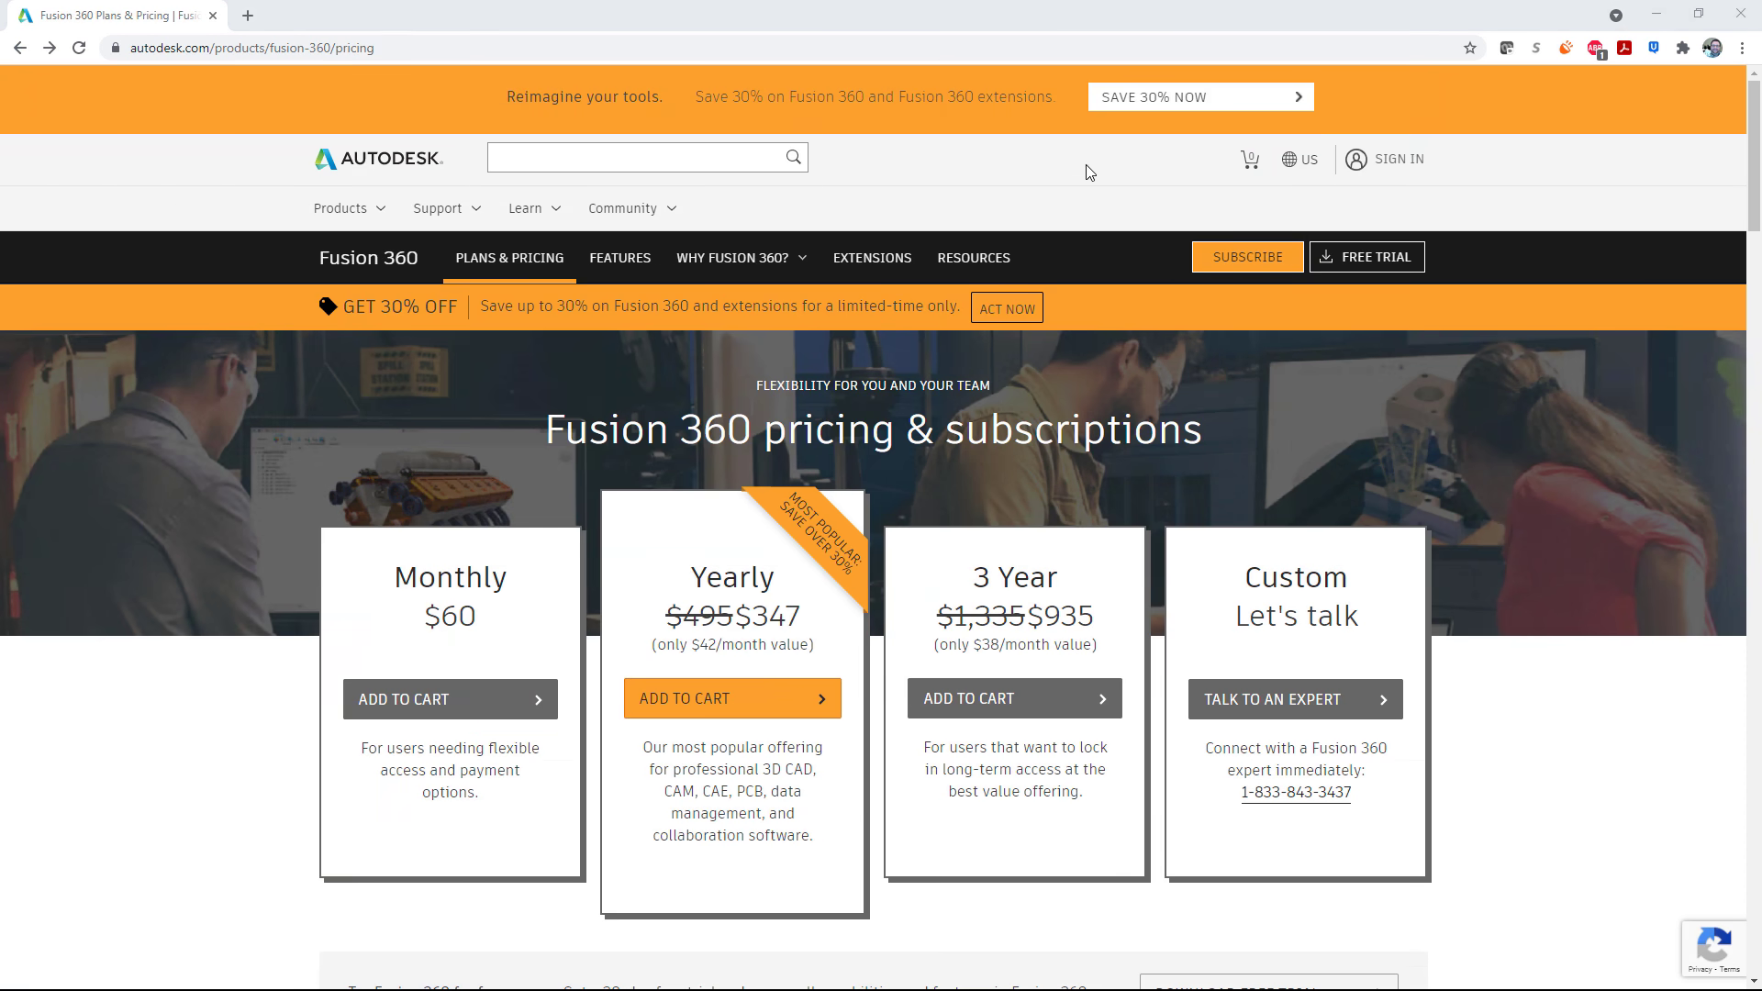
Step: Open the Save 30% Fusion 360 promotion and browse the discounted extensions down to Terms and conditions
click(1106, 99)
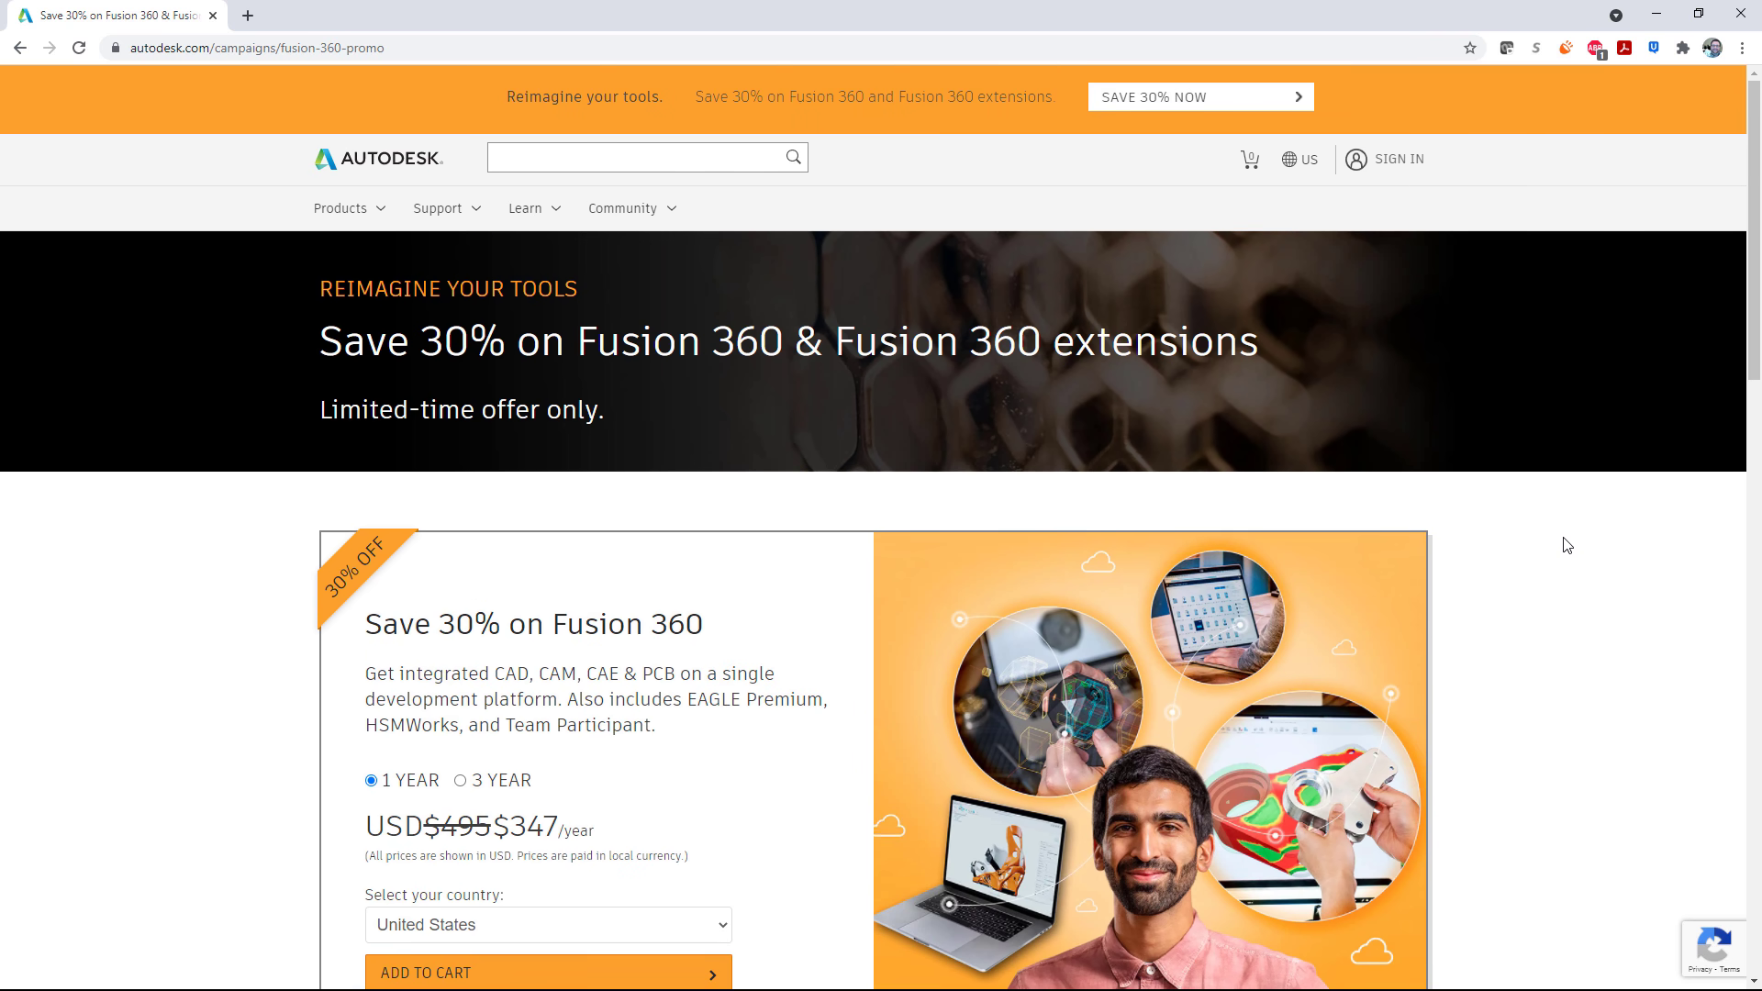
scroll(1567, 545, down, 2)
scroll(1567, 545, down, 5)
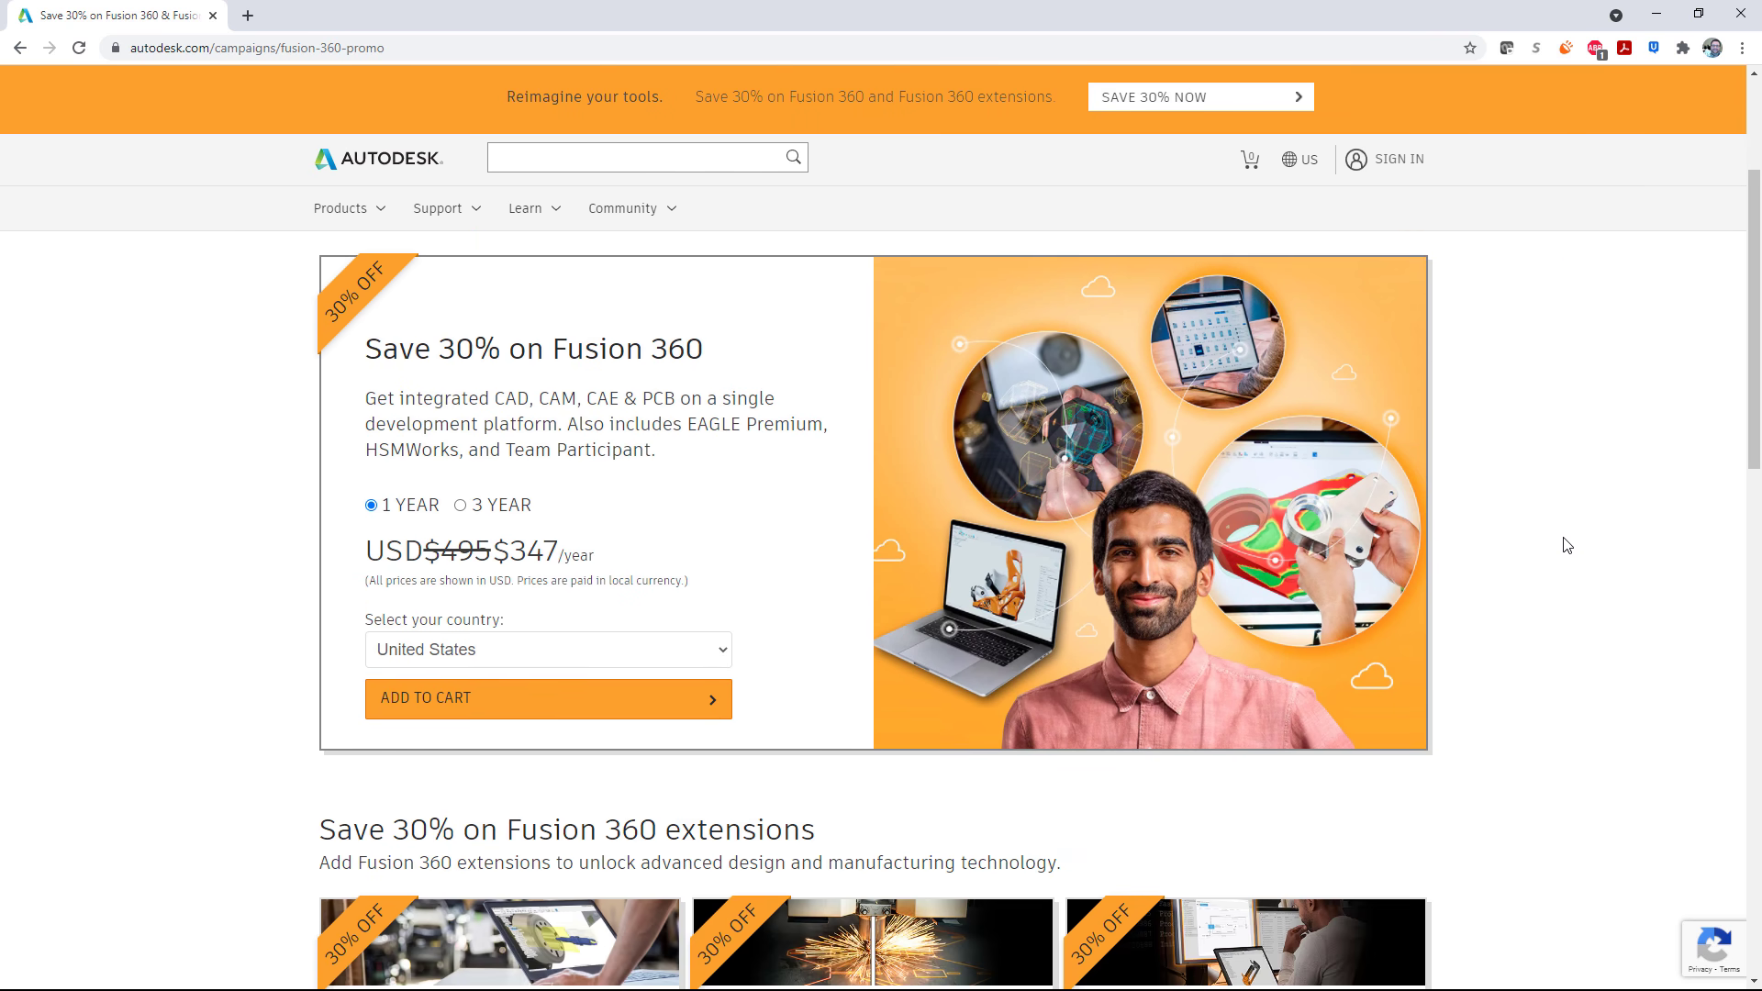
scroll(1566, 545, down, 4)
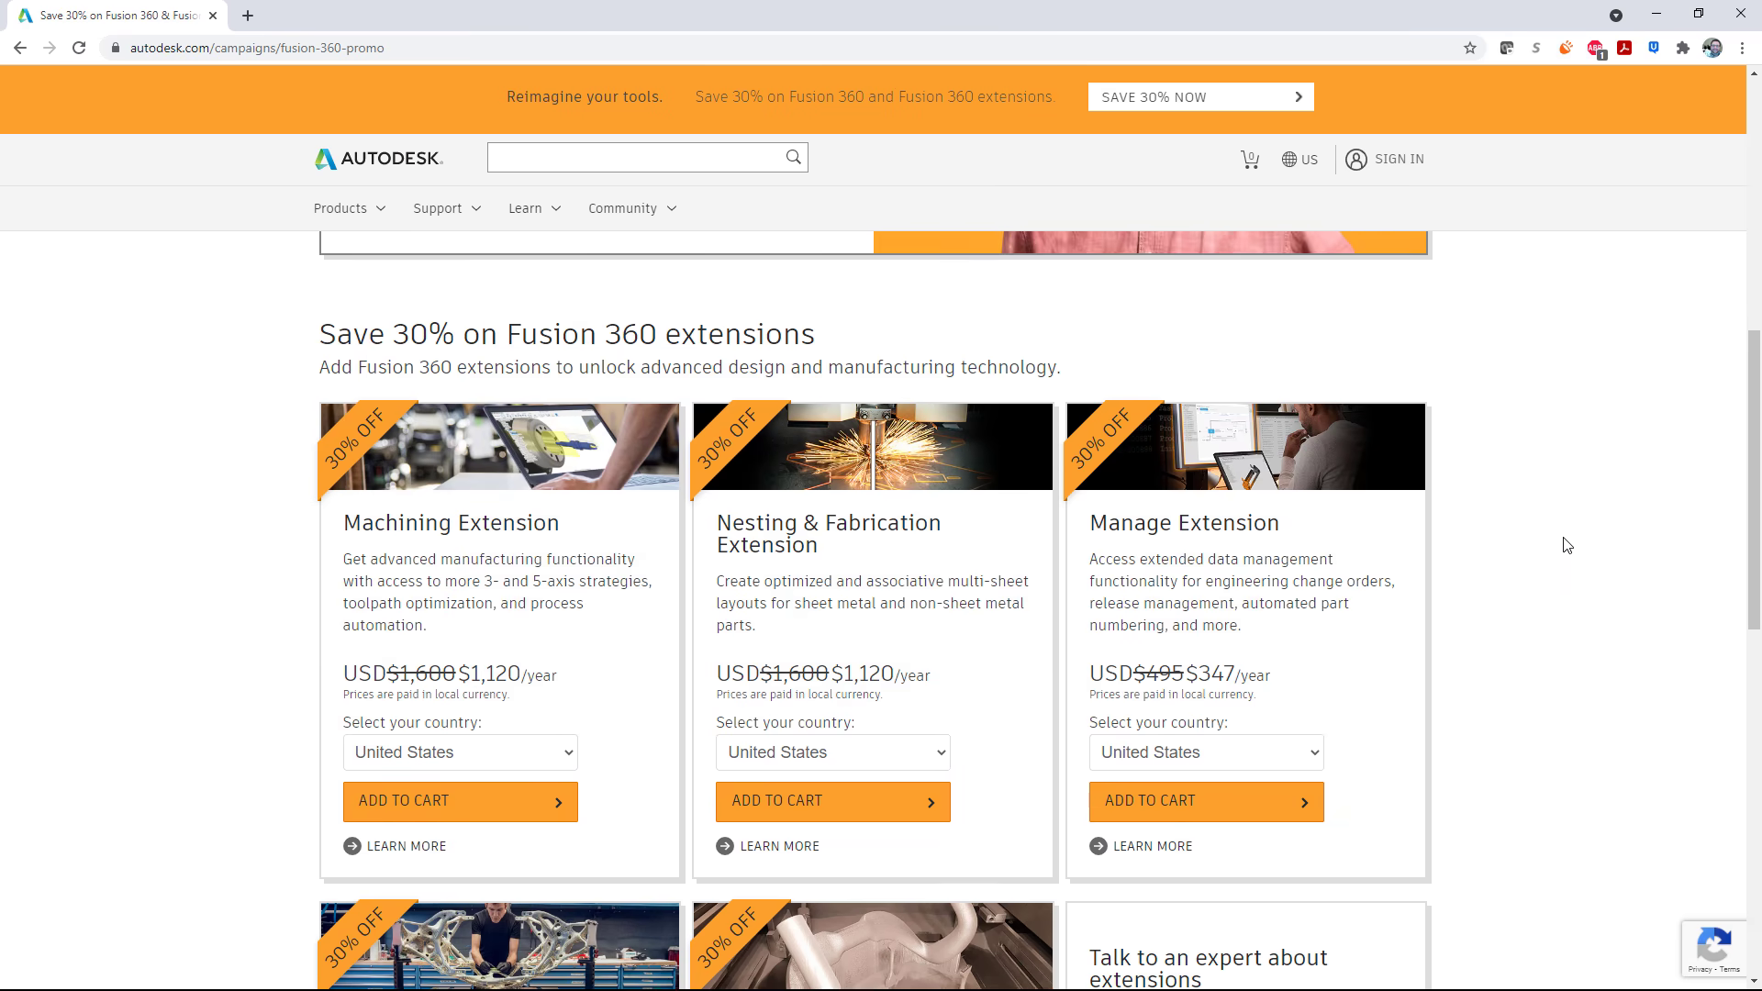
scroll(1567, 545, down, 4)
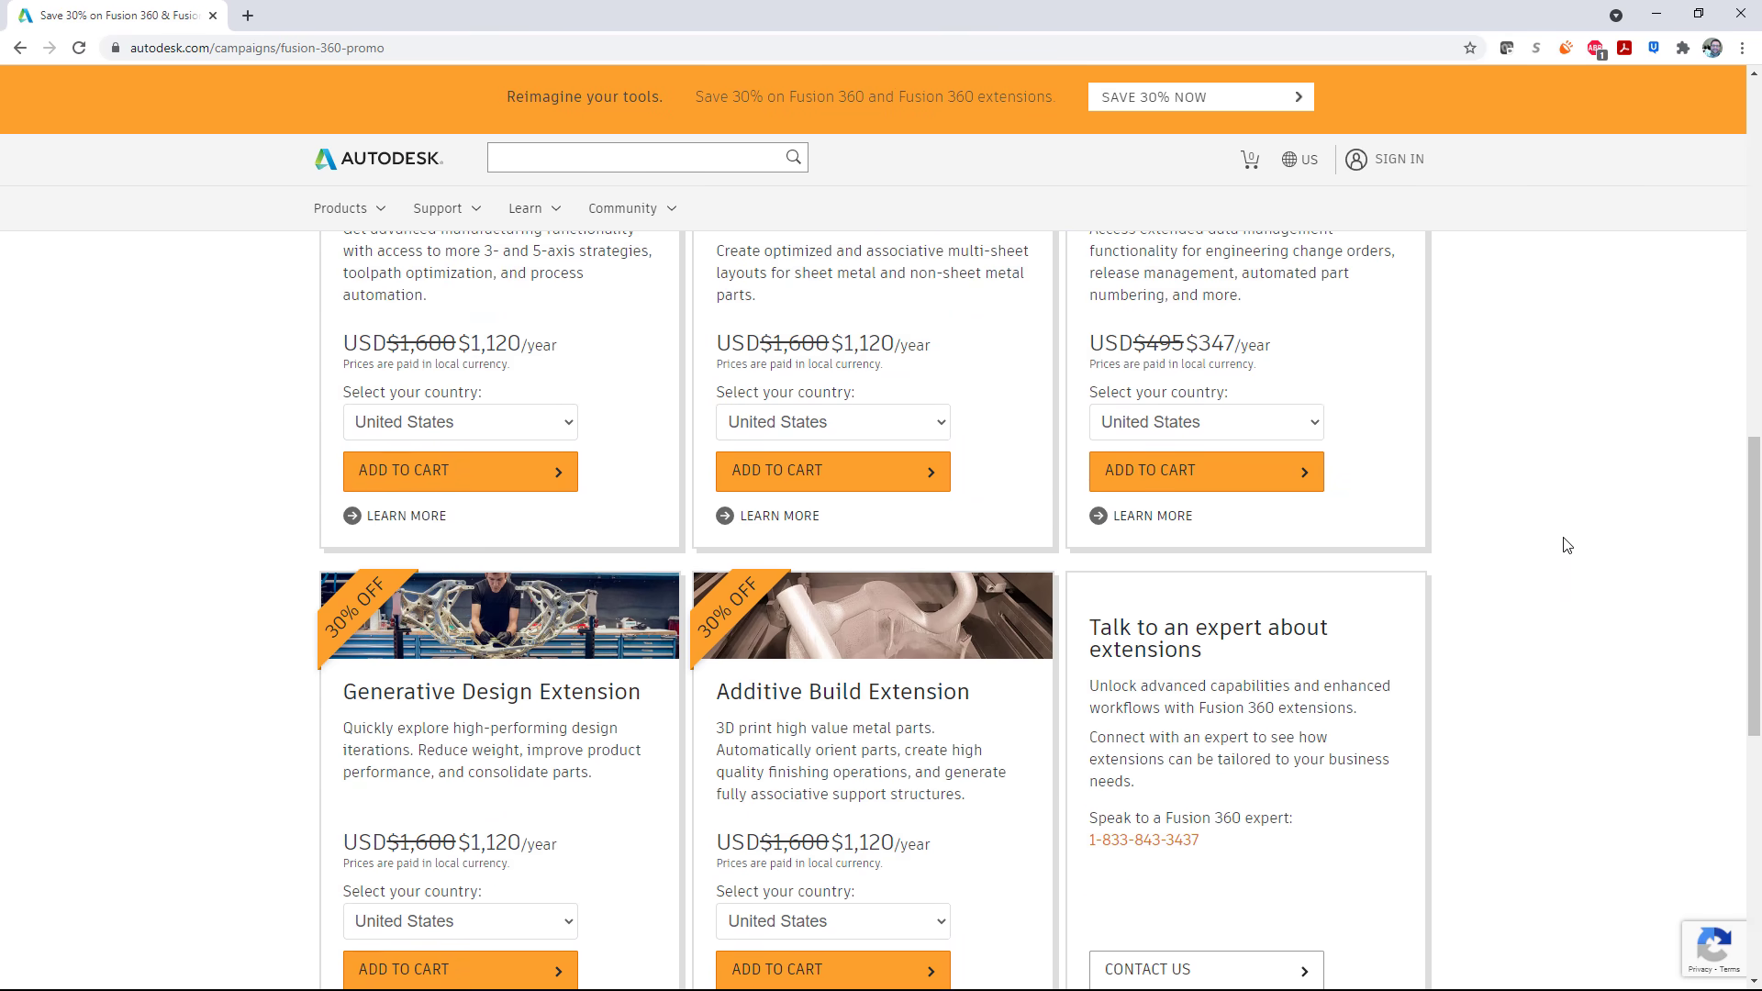